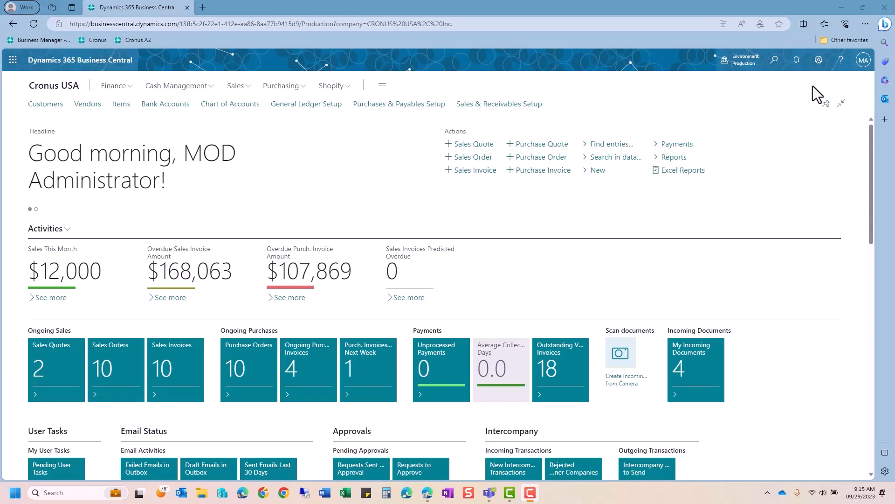
# Step: Open My Settings and look through the roles available for the user, leaving the list without picking another one
pyautogui.click(819, 61)
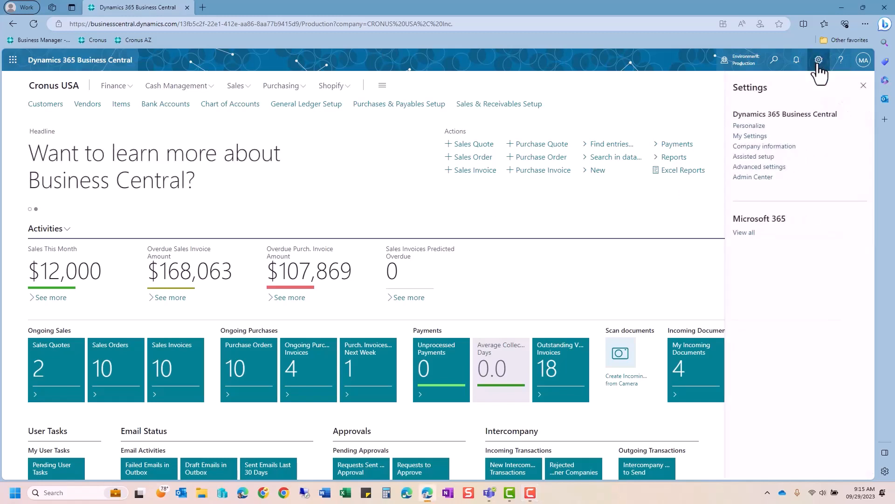
pyautogui.click(759, 136)
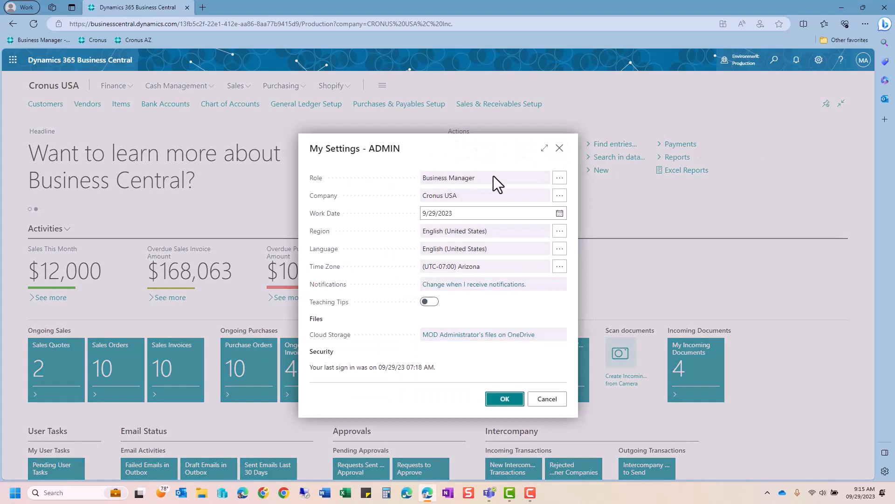
pyautogui.click(560, 179)
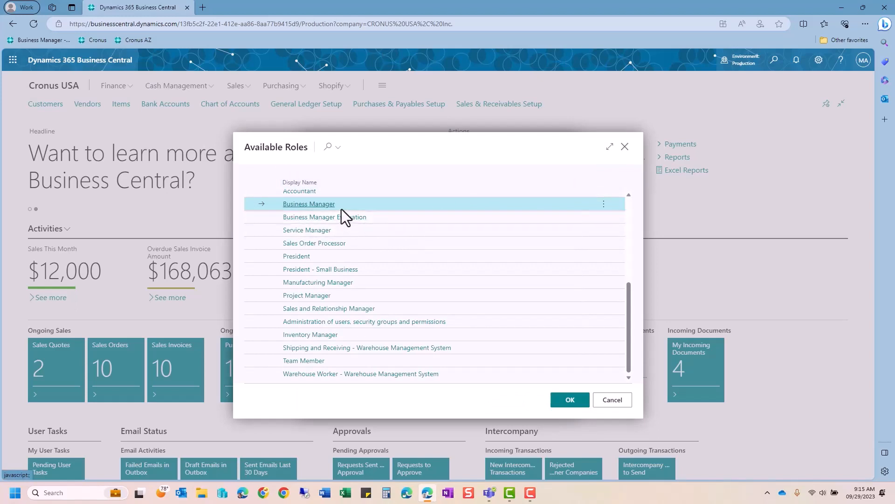
pyautogui.scroll(1, 334, 219)
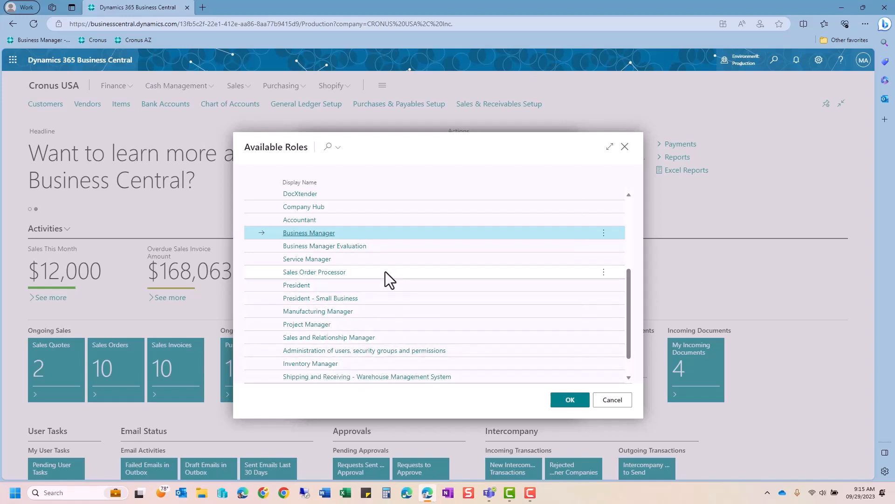
pyautogui.scroll(2, 383, 281)
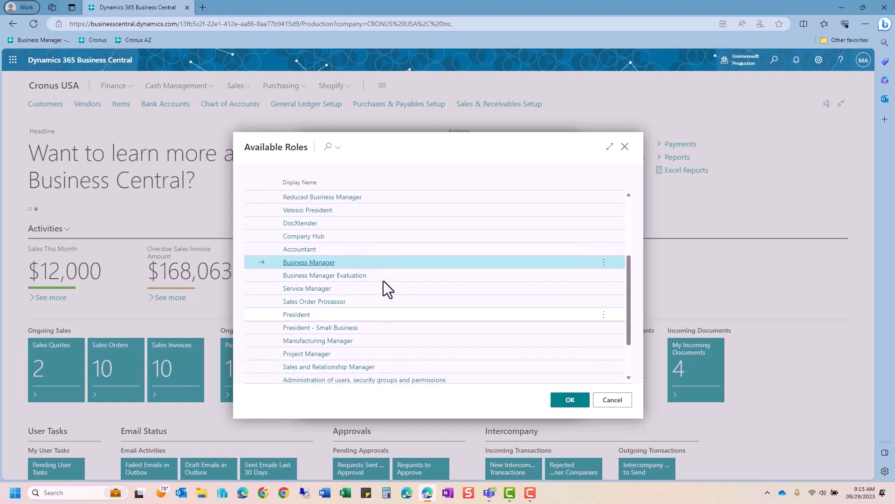
pyautogui.scroll(2, 383, 281)
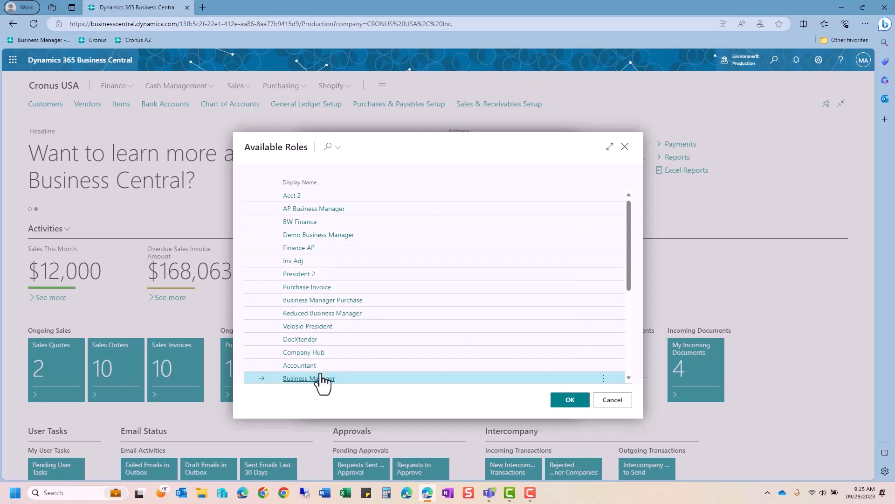
pyautogui.click(612, 400)
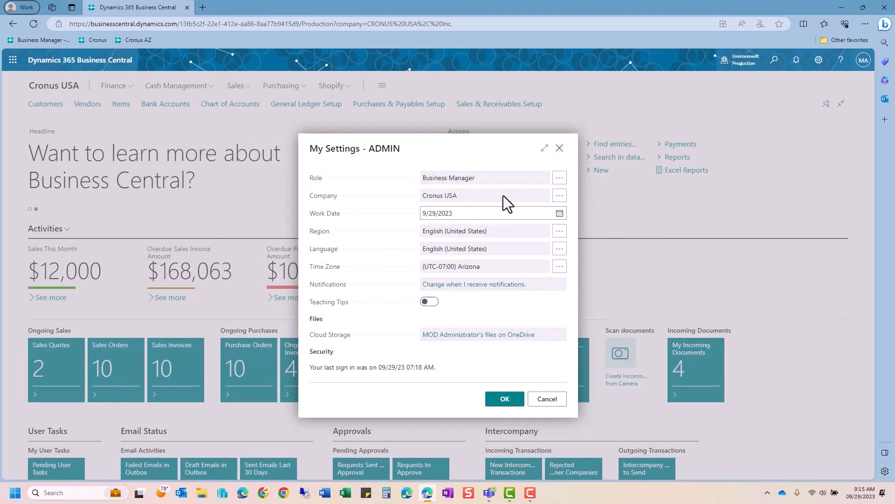
# Step: Look through the allowed companies in My Settings, check the work date field and accept the settings
pyautogui.click(560, 196)
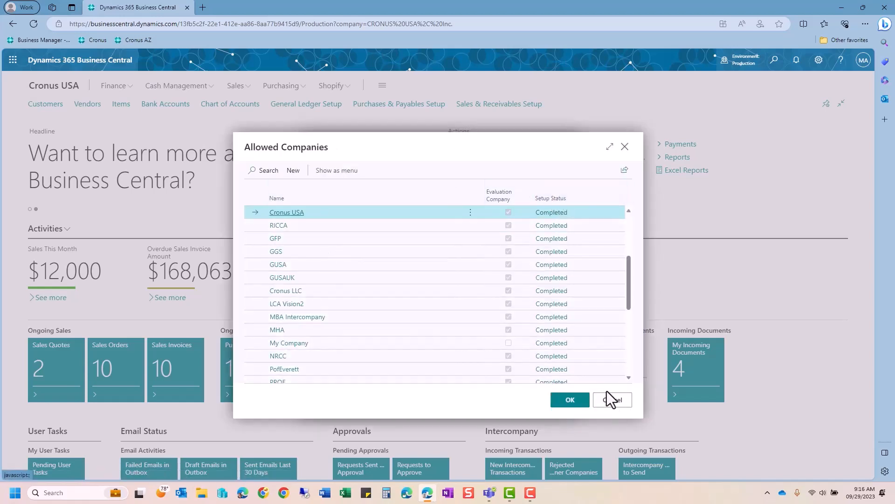
pyautogui.click(614, 403)
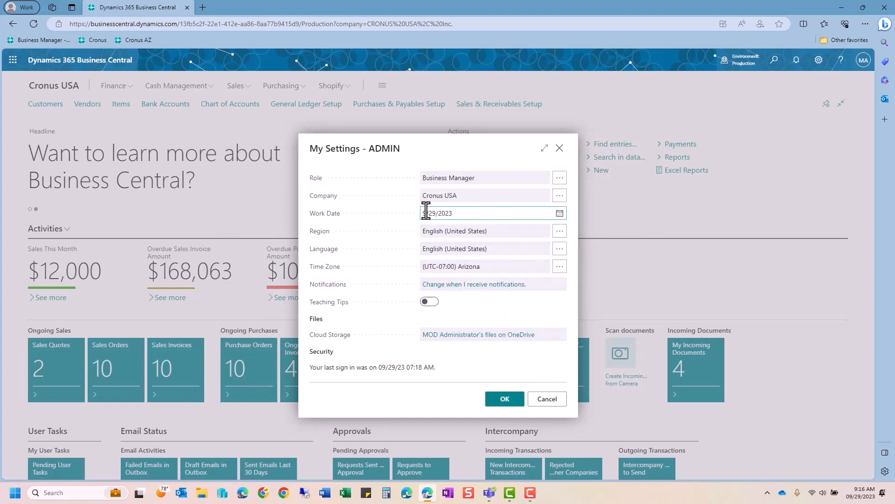
pyautogui.click(536, 215)
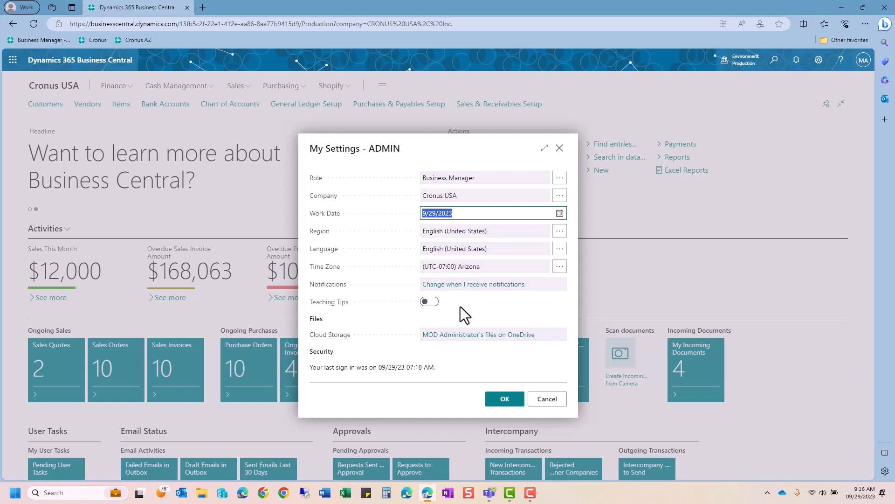
pyautogui.click(505, 402)
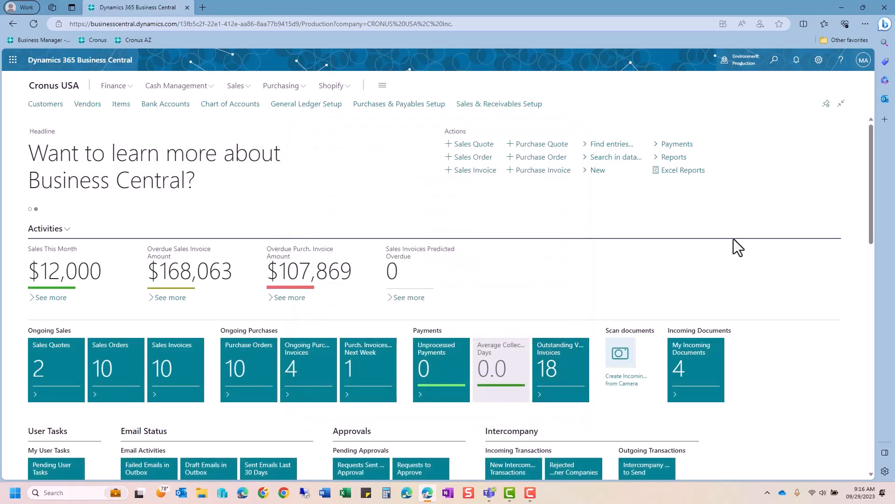
# Step: Examine the available companies from the home page and the switching options for company CCN, then close the list
pyautogui.click(738, 64)
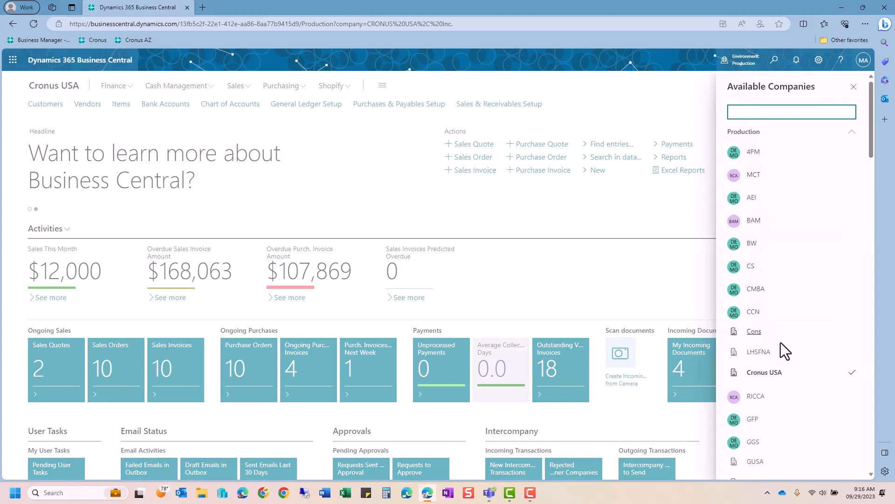
pyautogui.click(759, 312)
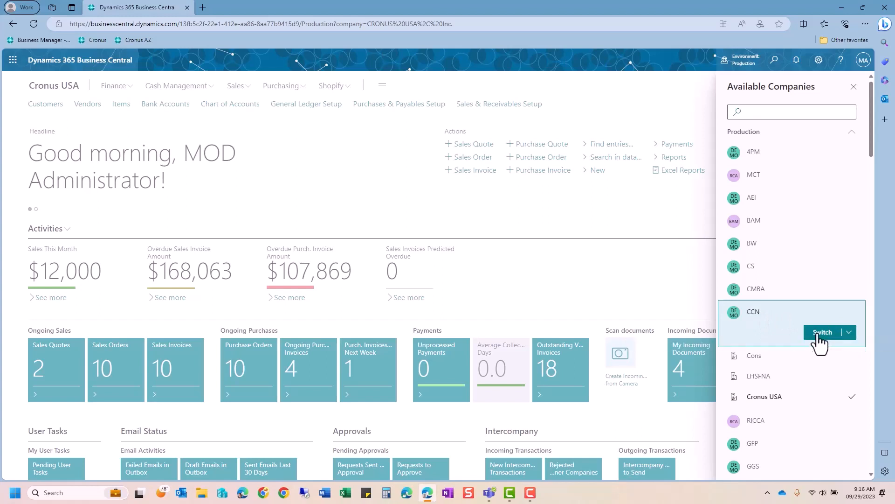
pyautogui.click(849, 332)
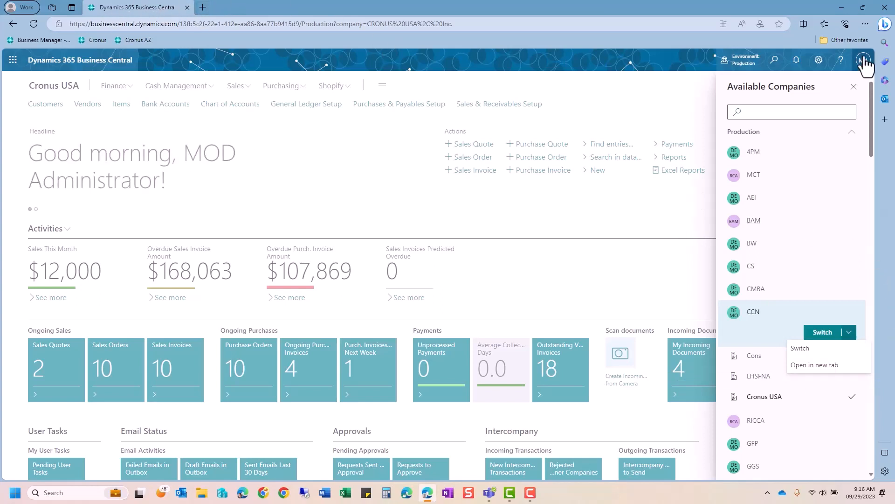
pyautogui.click(854, 87)
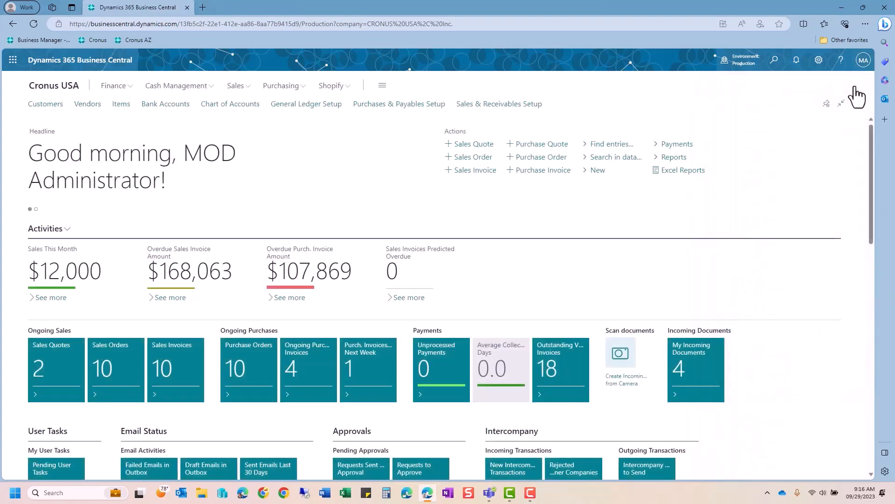
# Step: Search for "tri bal", show all matching reports and bookmark Trial Balance Detail/Summary to the role center's navigation
pyautogui.click(775, 61)
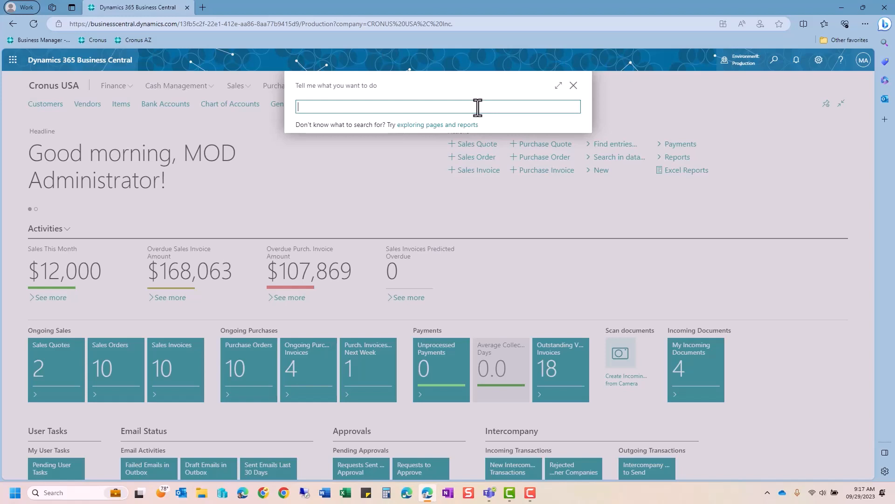
pyautogui.write('tri bal')
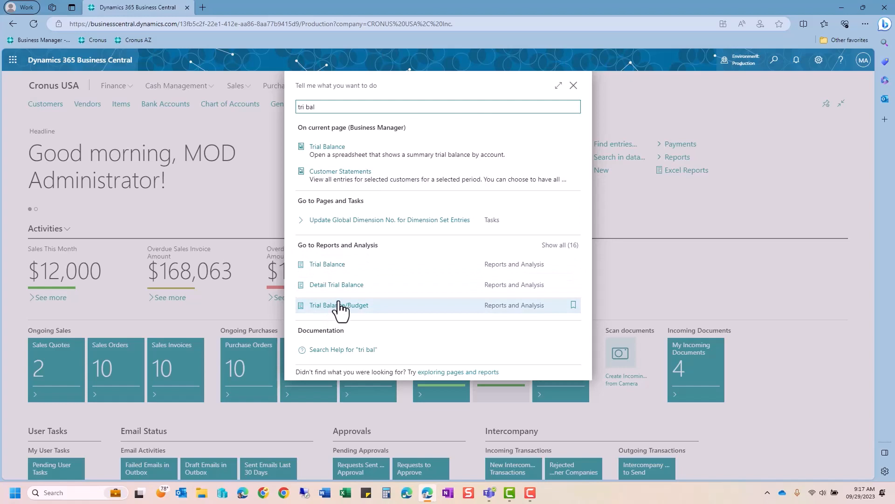
pyautogui.click(560, 245)
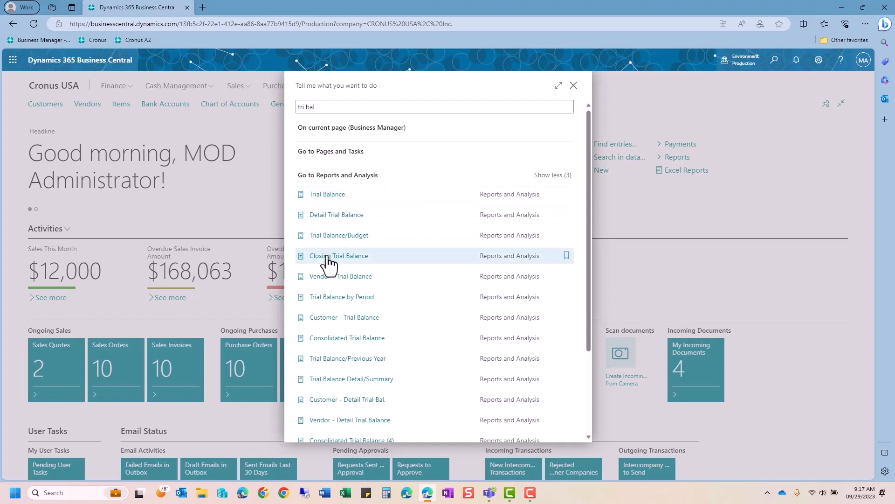
pyautogui.scroll(-2, 350, 344)
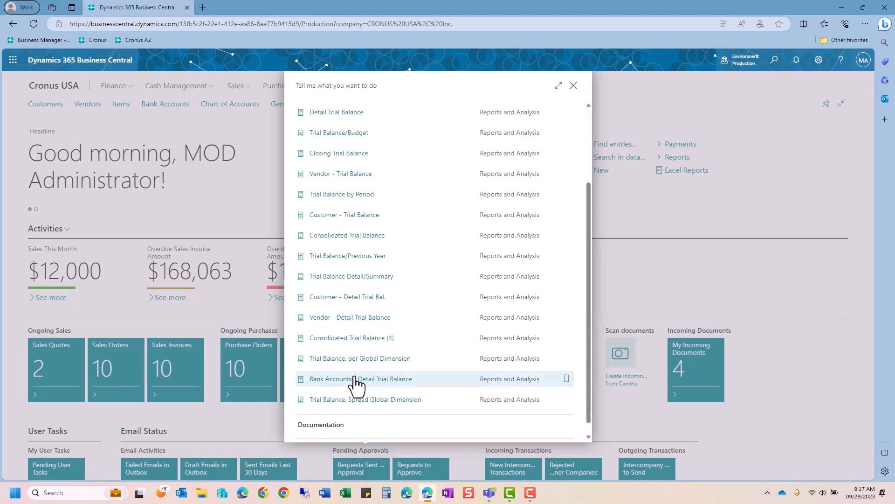
pyautogui.scroll(2, 386, 342)
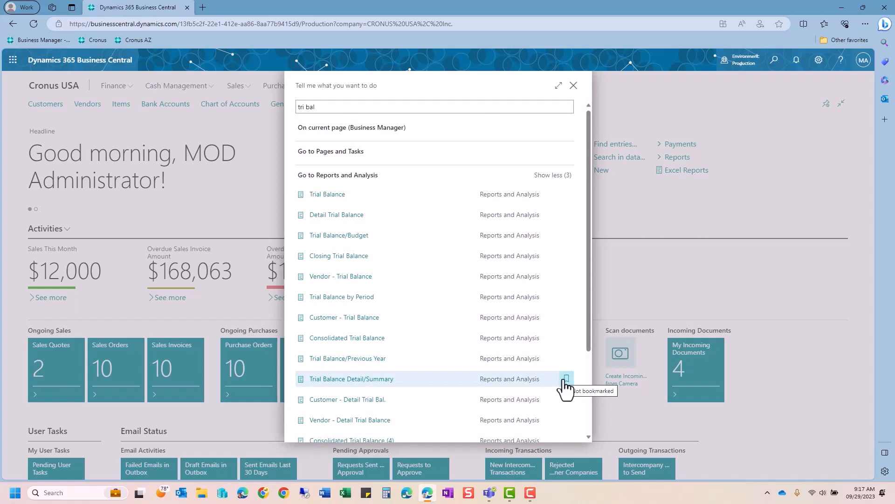
pyautogui.click(566, 381)
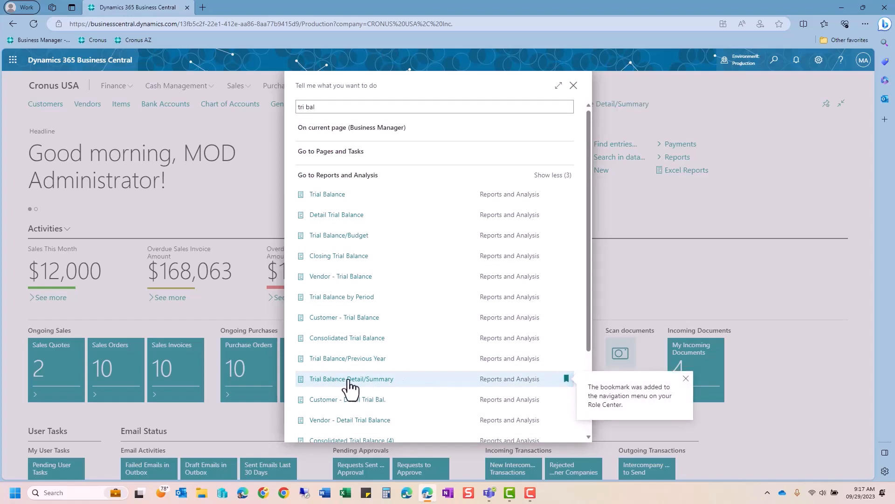
pyautogui.click(573, 86)
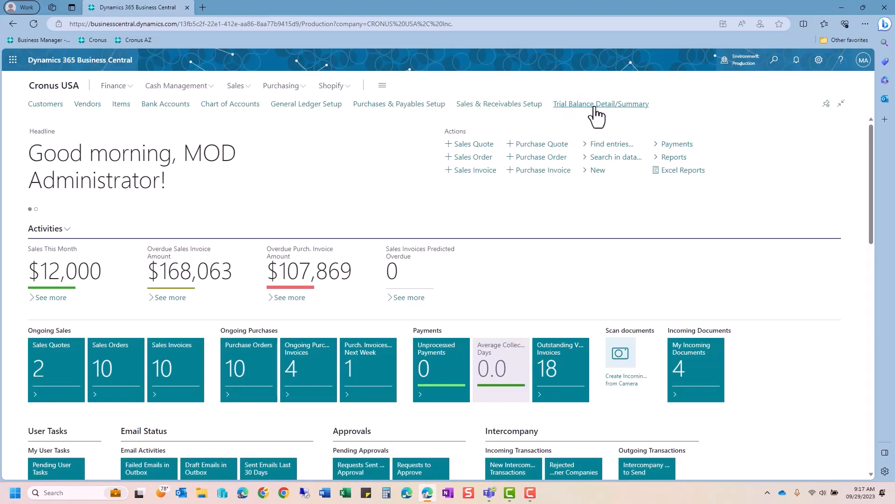
# Step: Search for "tr bala", open the Trial Balance report request and review its export file types before cancelling
pyautogui.click(774, 61)
pyautogui.write('tr')
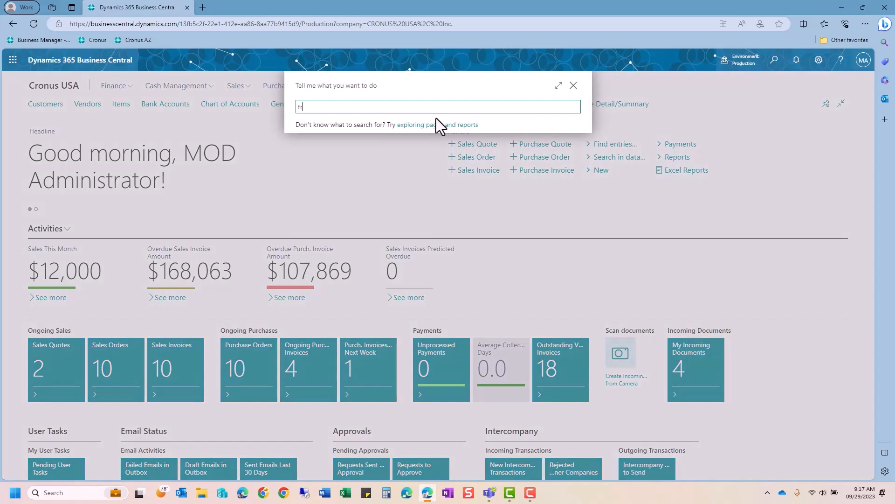
pyautogui.write(' ba')
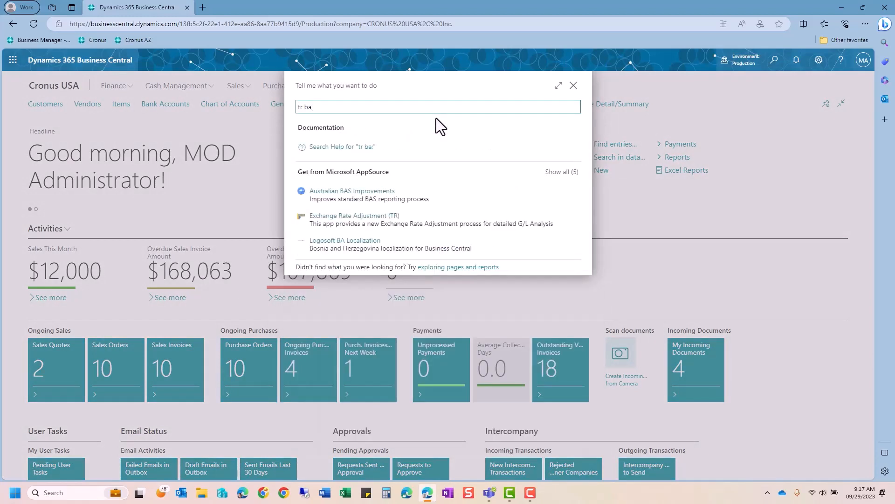
pyautogui.write(';la')
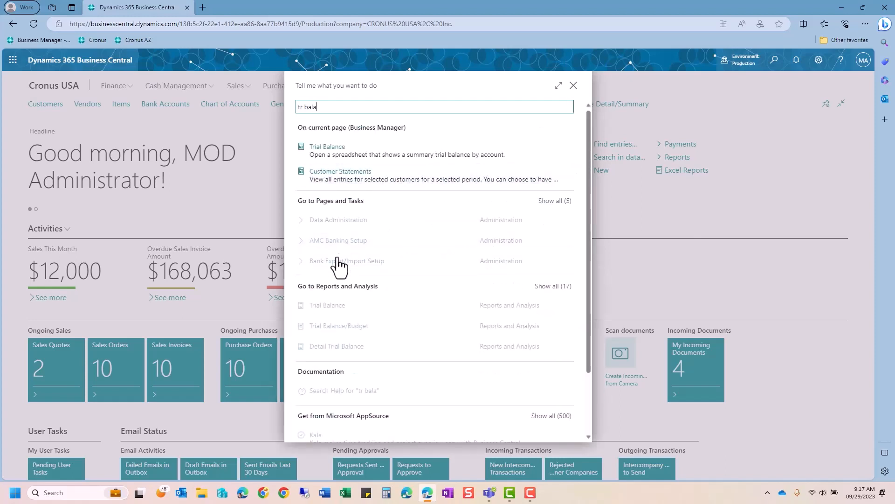
pyautogui.click(336, 310)
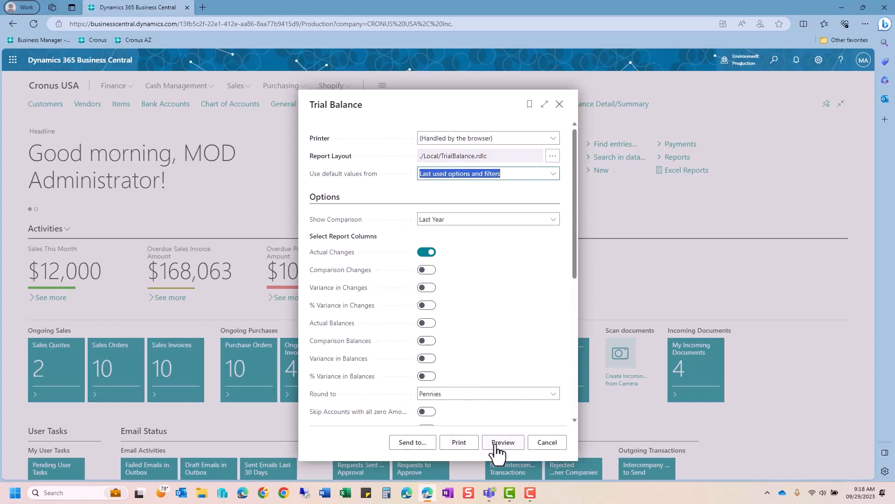
pyautogui.click(407, 449)
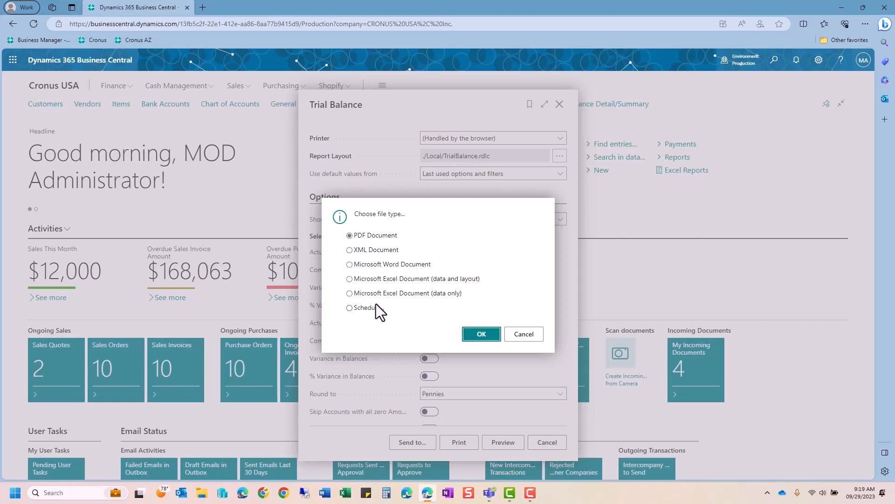
pyautogui.click(521, 334)
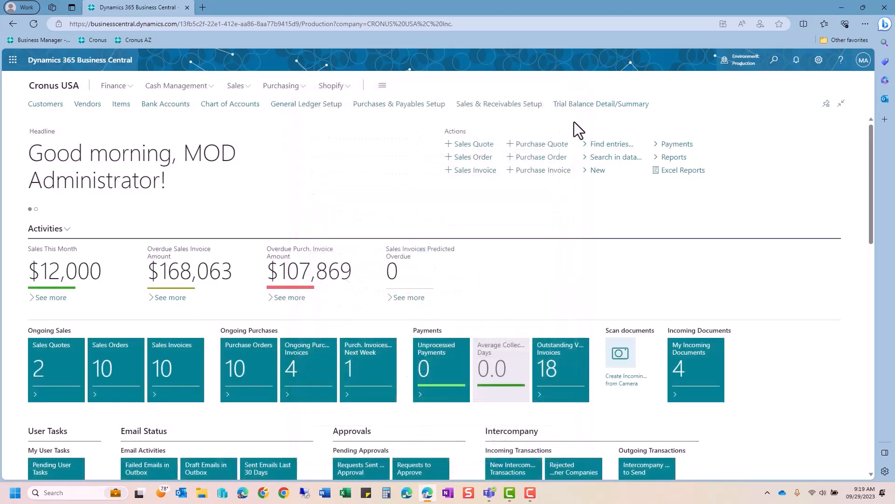
# Step: Search the application's pages and tasks for "number", then close the search
pyautogui.click(774, 59)
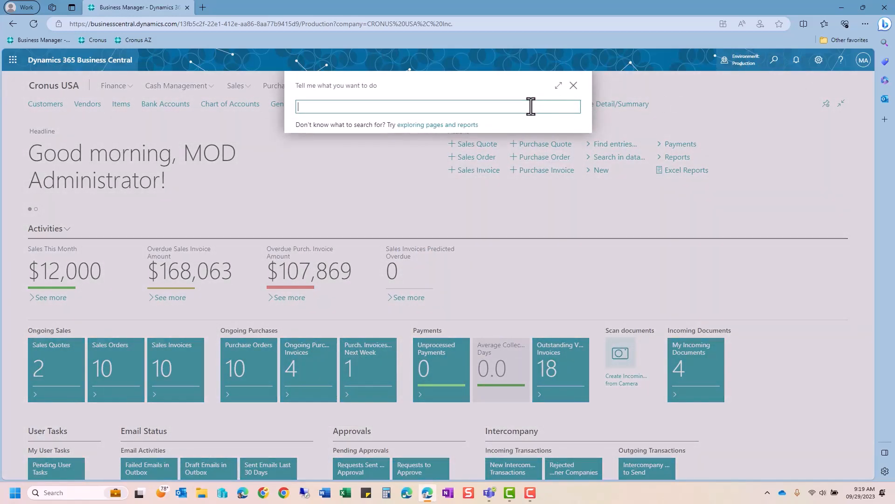
pyautogui.write('number')
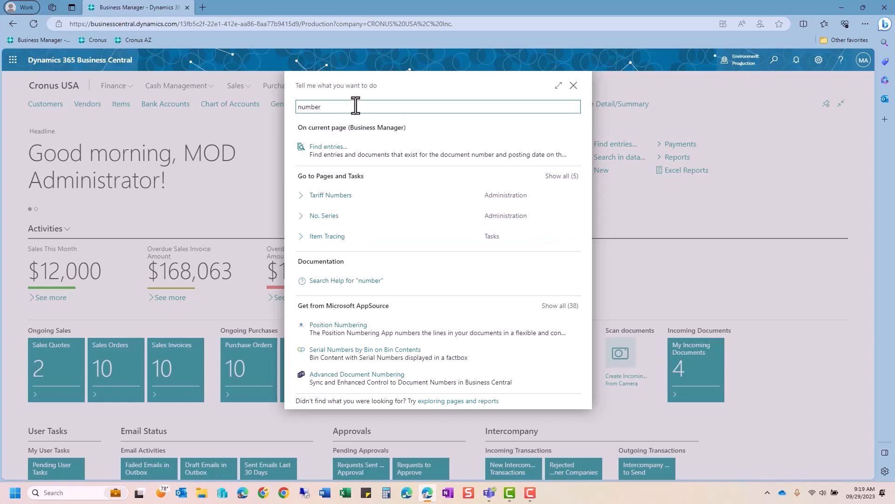
pyautogui.click(573, 86)
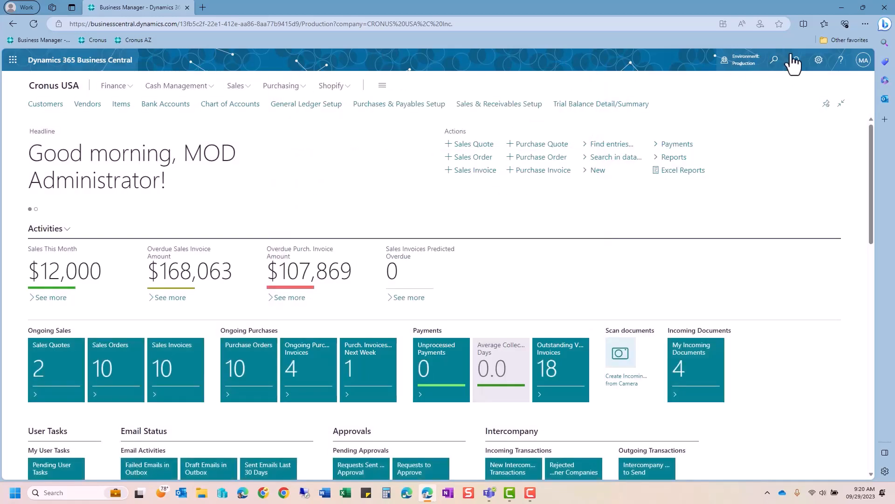
# Step: Search for "set sale" to look up the sales setup pages, then close the search
pyautogui.click(775, 64)
pyautogui.write('se')
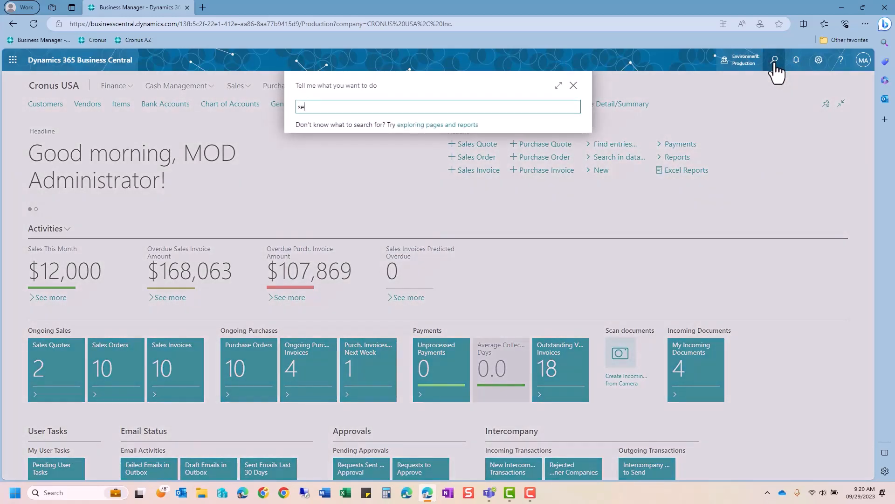
pyautogui.write('t sale')
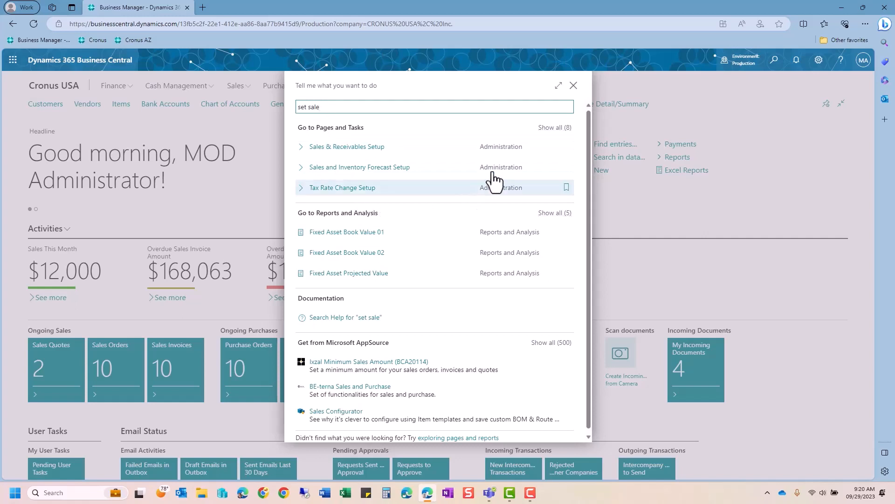
pyautogui.click(573, 86)
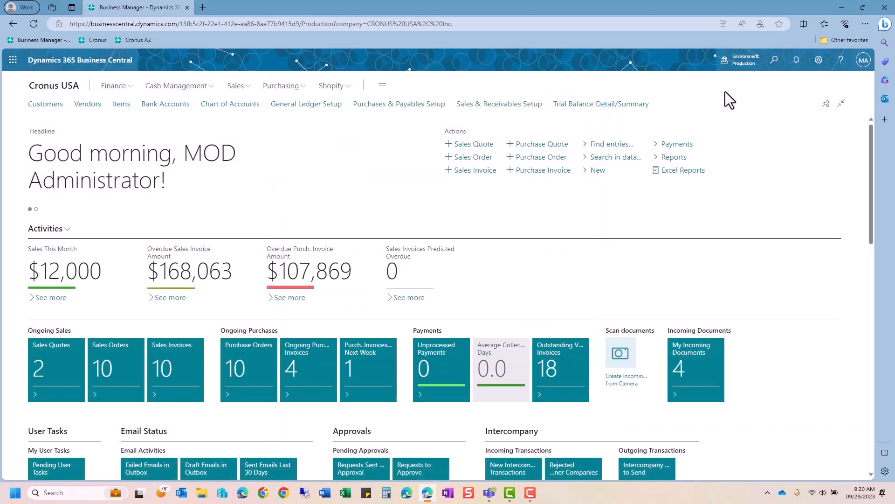
# Step: Open the Help pane, view the Help & Support page's troubleshooting information, return to the role center and close the pane
pyautogui.click(842, 63)
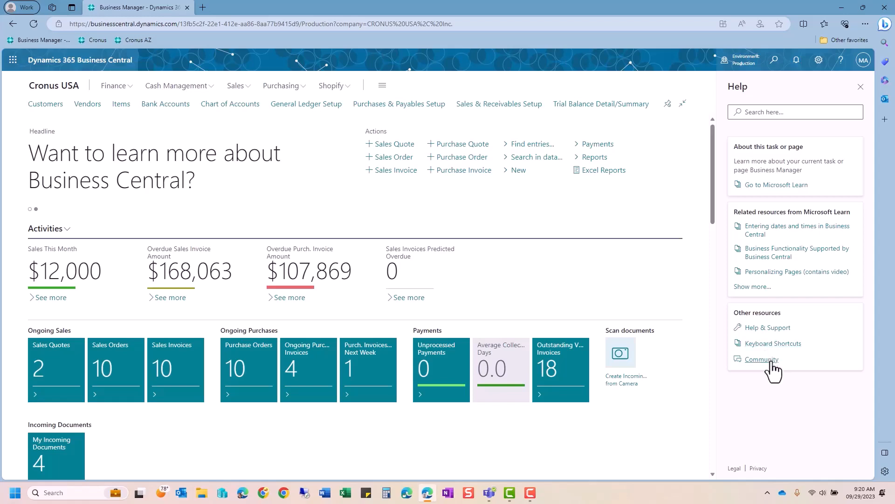
pyautogui.click(767, 328)
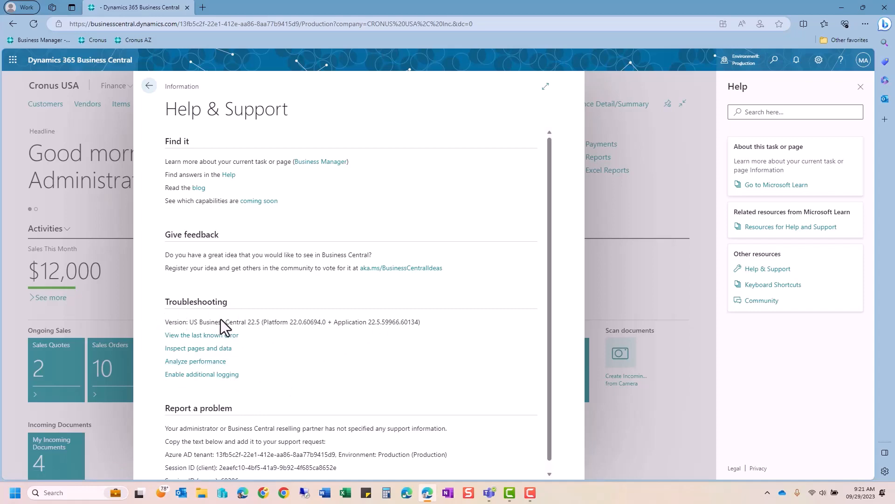
pyautogui.click(148, 86)
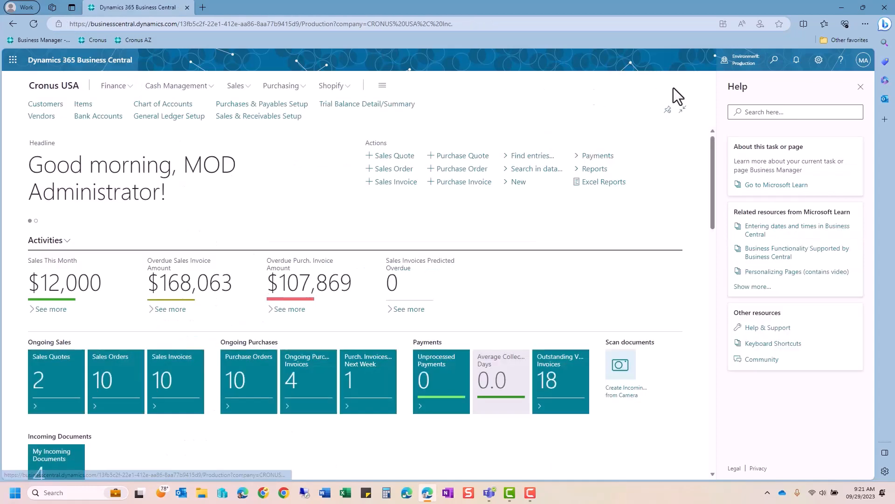
pyautogui.click(861, 88)
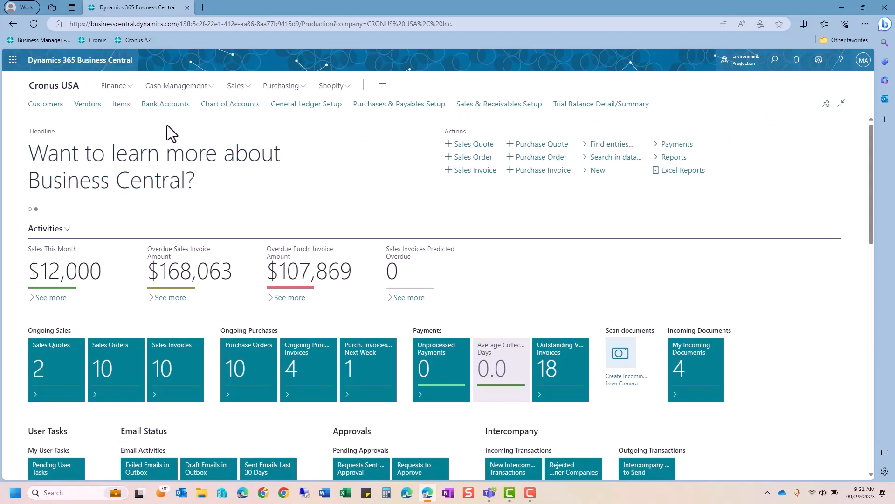
# Step: Show the pages grouped under Finance and those grouped under Sales in the role center navigation
pyautogui.click(128, 89)
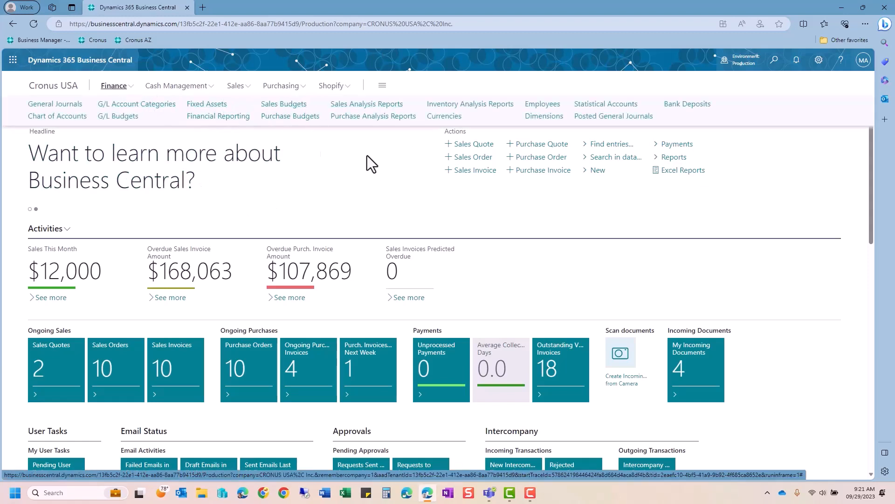
pyautogui.click(247, 92)
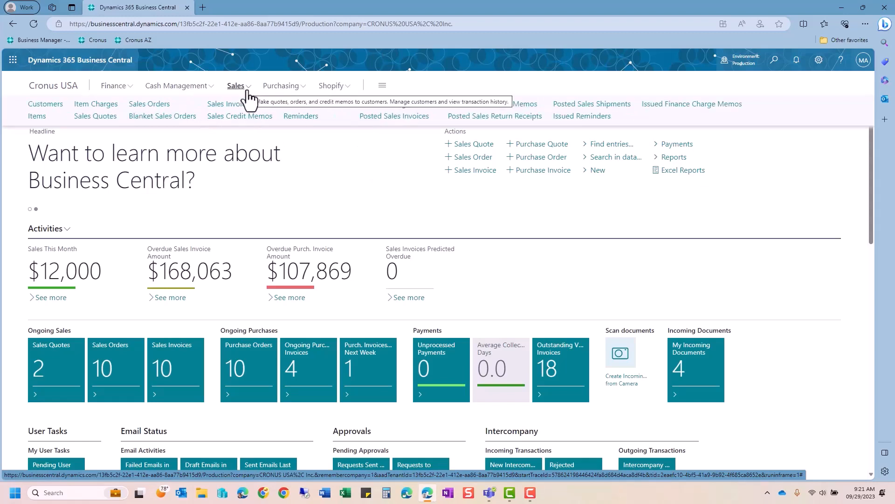
pyautogui.click(313, 200)
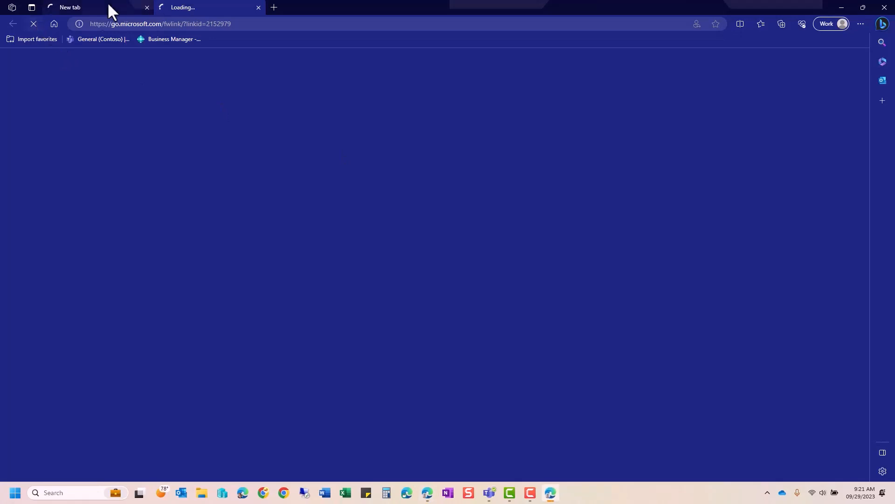
pyautogui.click(84, 3)
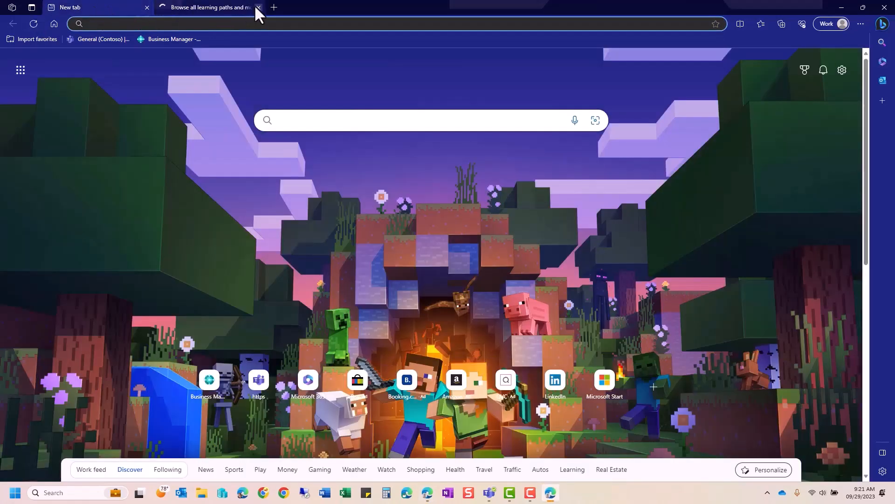
pyautogui.click(258, 7)
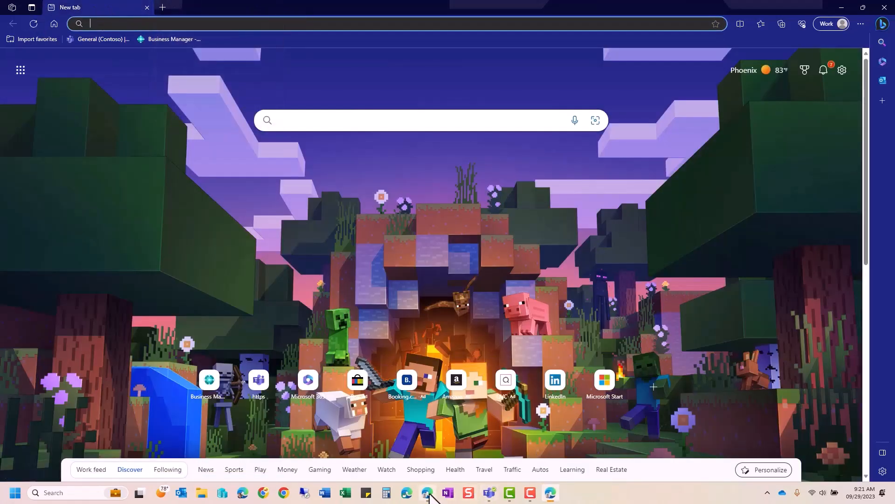
pyautogui.click(427, 493)
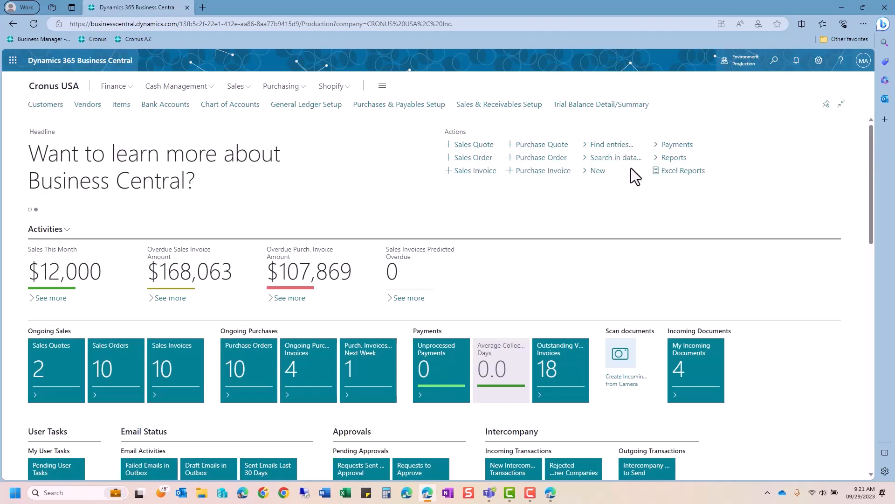
# Step: Show which record types the role center's New action can create, then dismiss the choices
pyautogui.click(599, 172)
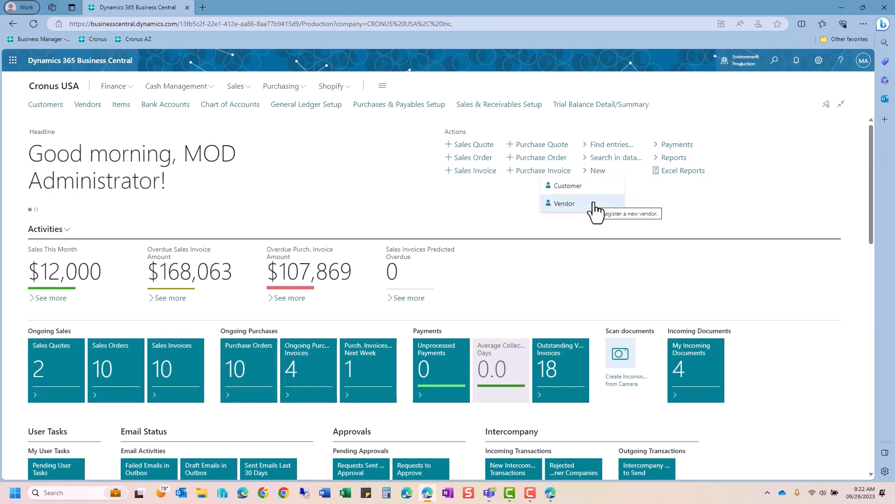
pyautogui.click(393, 176)
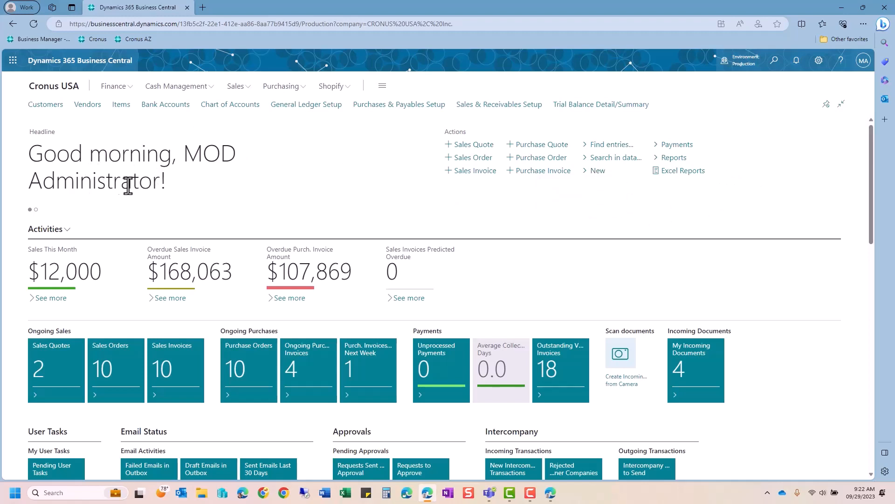
# Step: Open the cue setup for the role center's Activities, review the threshold and range style settings, and close it
pyautogui.scroll(-1, 195, 189)
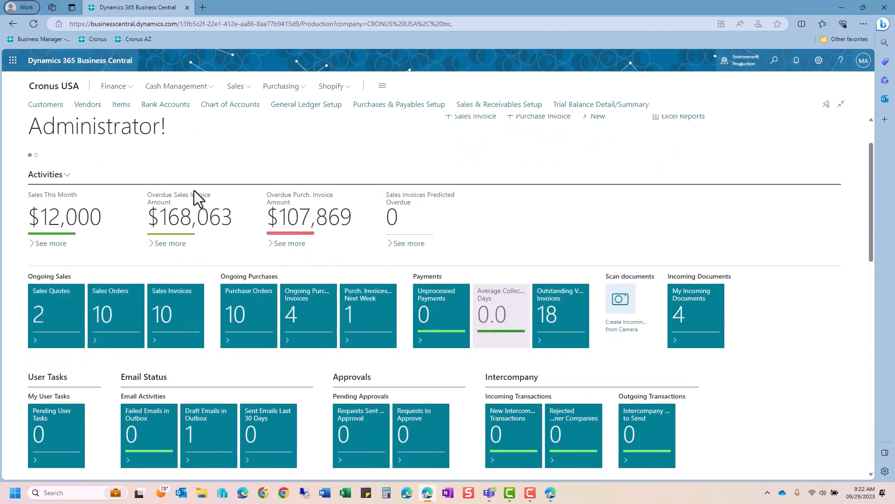
pyautogui.scroll(-1, 194, 190)
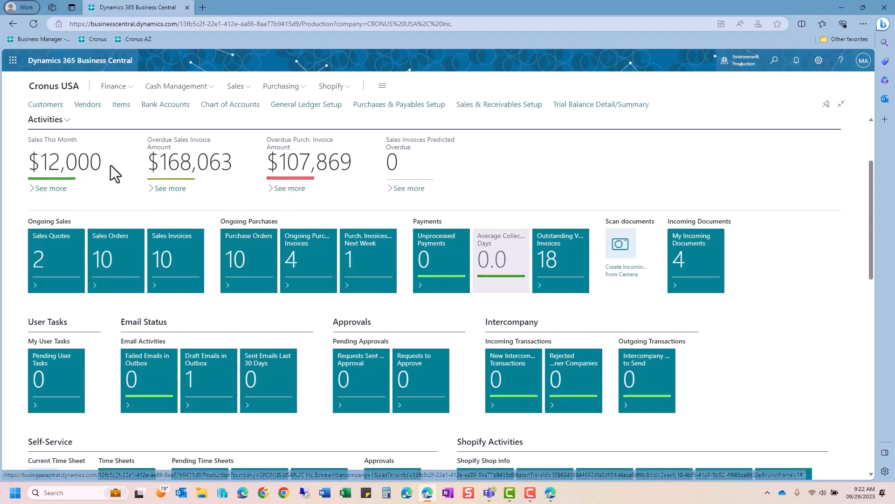
pyautogui.scroll(1, 110, 166)
pyautogui.click(68, 176)
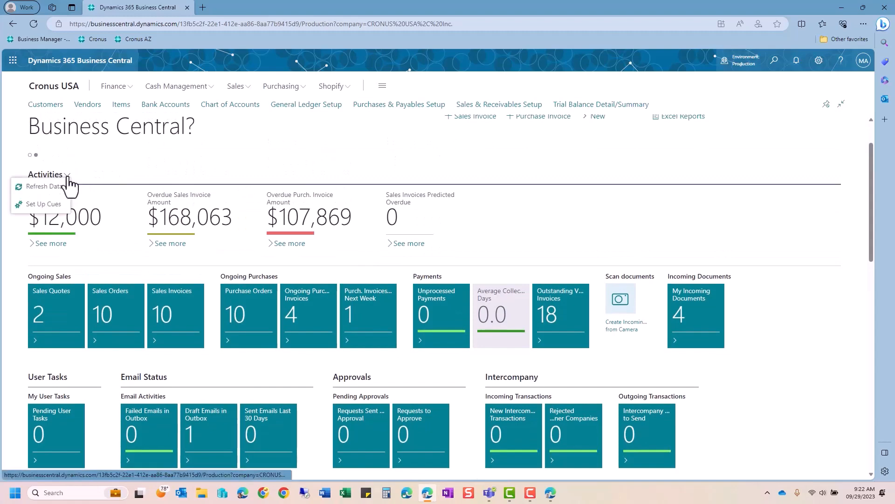
pyautogui.click(62, 204)
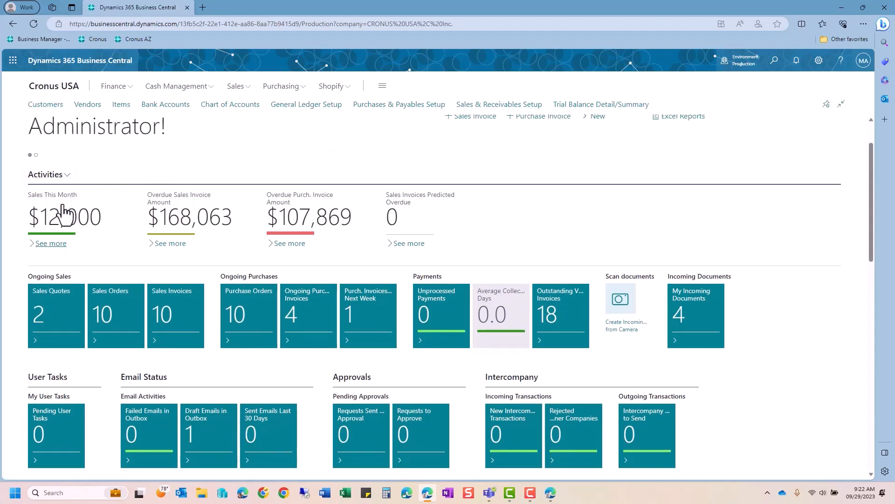
pyautogui.scroll(-2, 464, 306)
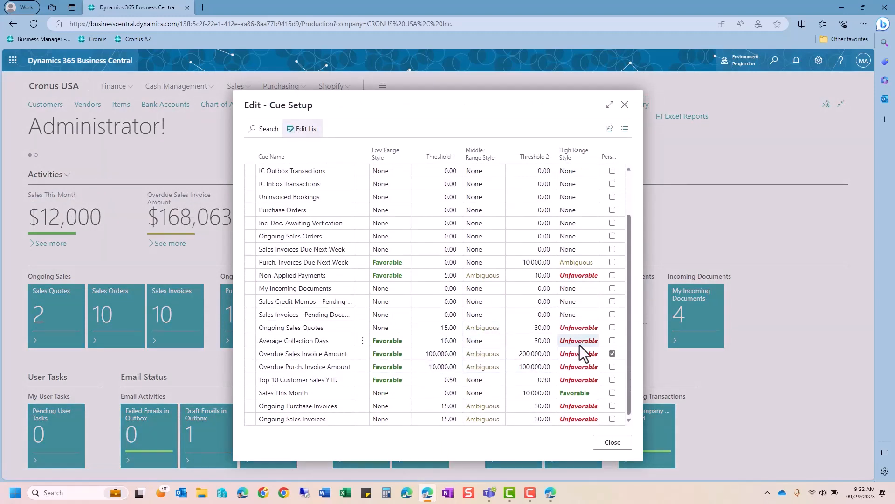
pyautogui.click(613, 443)
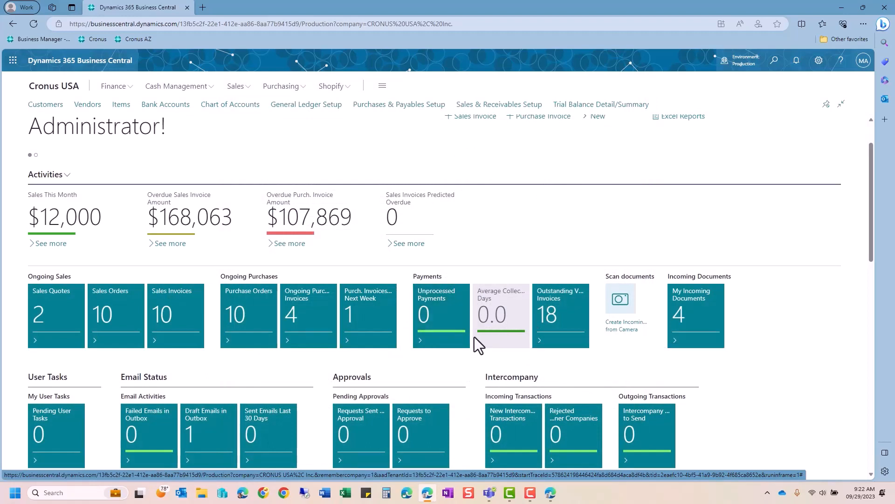
# Step: View the Sales Invoices list from its Ongoing Sales tile and return to the role center
pyautogui.click(163, 321)
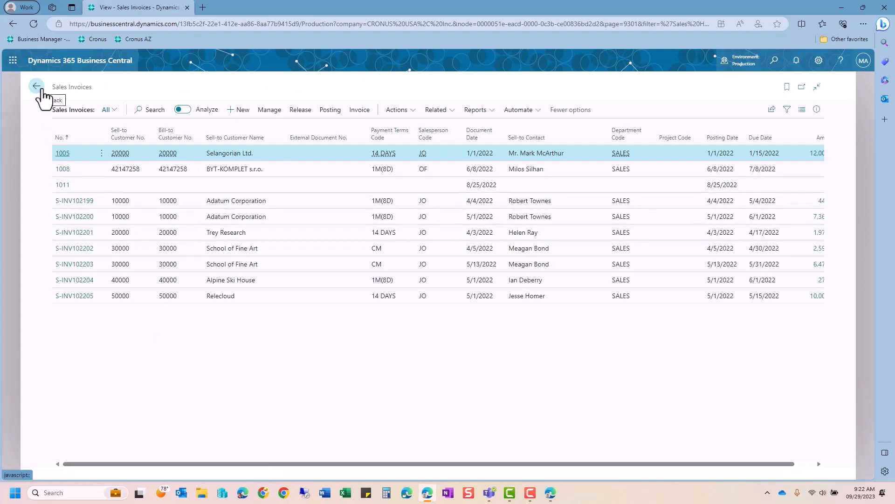
pyautogui.click(37, 87)
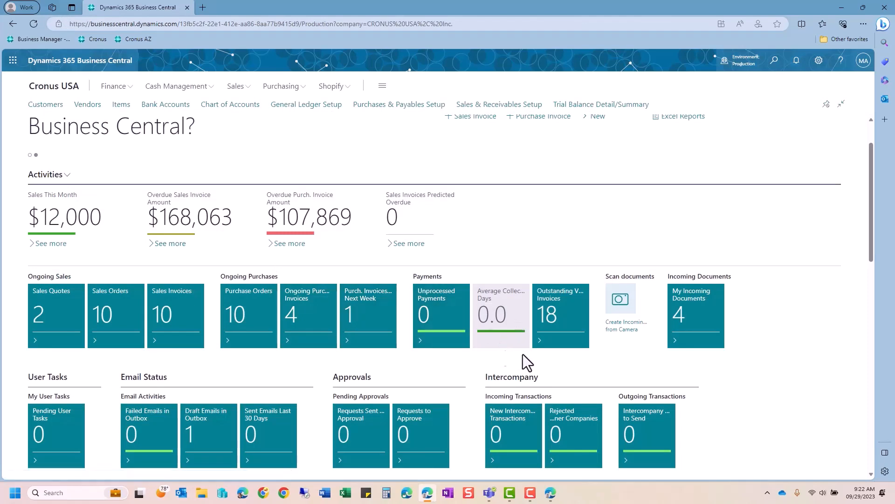
# Step: Look through the role center's activity tiles down to Insights and check the Business Performance chart's options
pyautogui.scroll(-1, 566, 358)
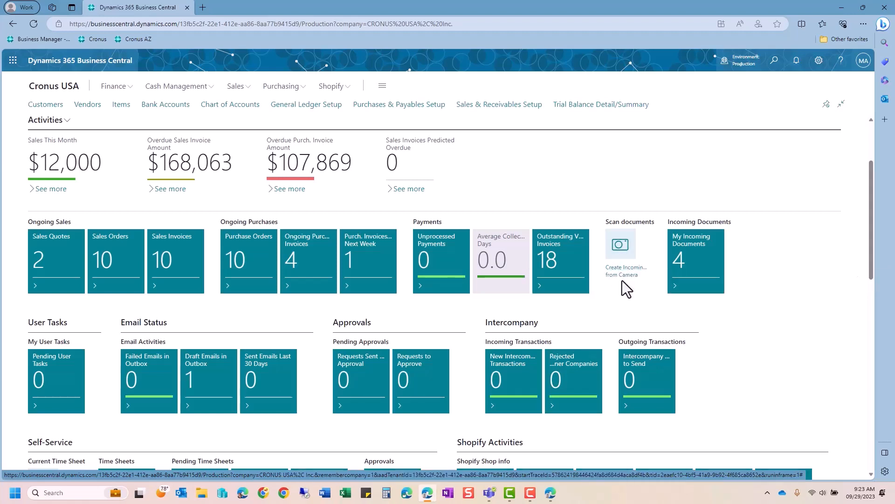
pyautogui.scroll(-2, 622, 281)
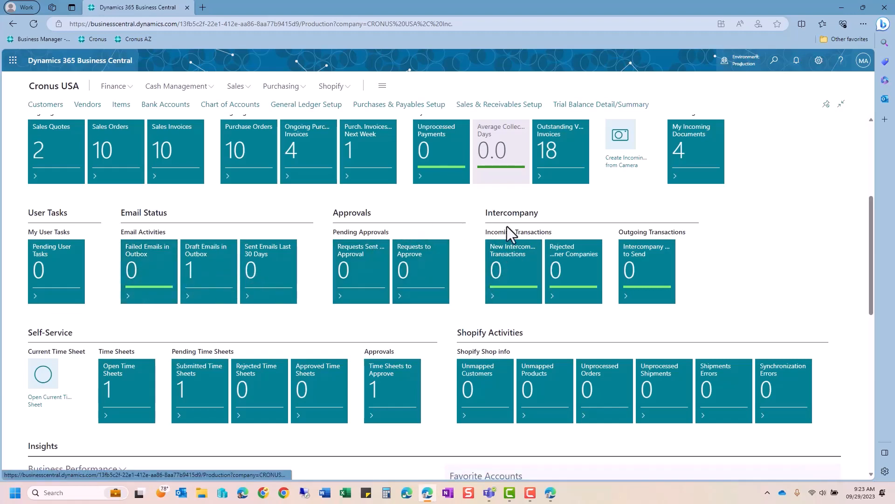
pyautogui.scroll(-1, 448, 323)
pyautogui.scroll(-3, 446, 318)
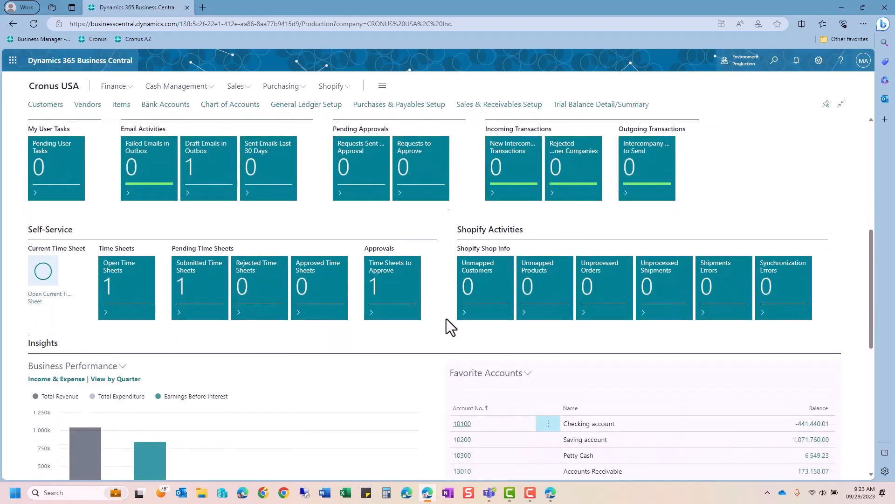
pyautogui.scroll(-2, 446, 318)
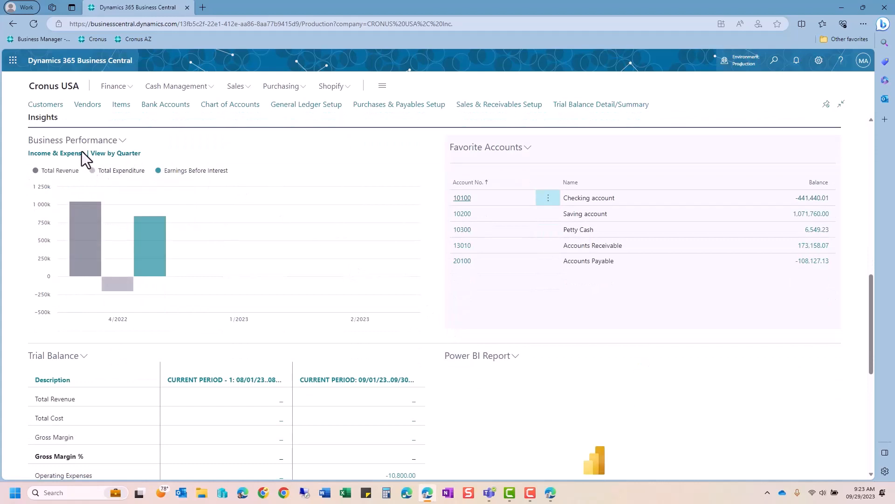
pyautogui.click(92, 144)
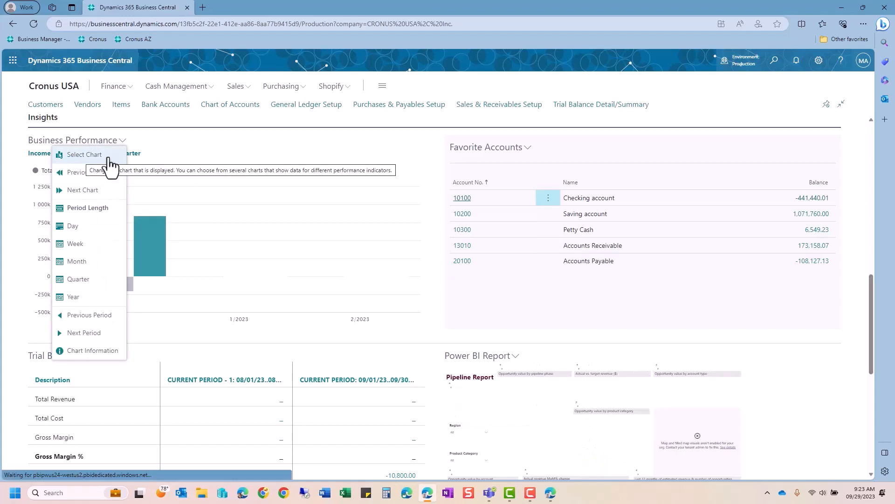
pyautogui.click(233, 148)
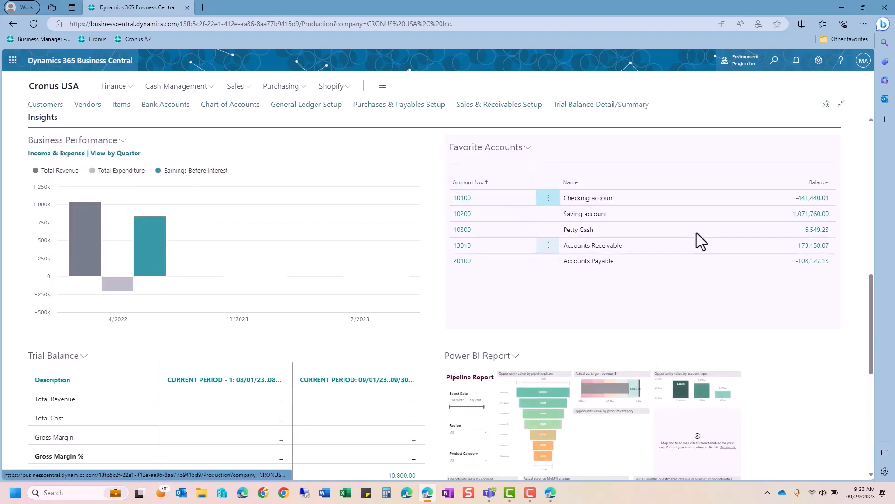
# Step: Review the Trial Balance, Power BI Report and Report Inbox sections, including the options for the newest Trial Balance report
pyautogui.scroll(-2, 370, 297)
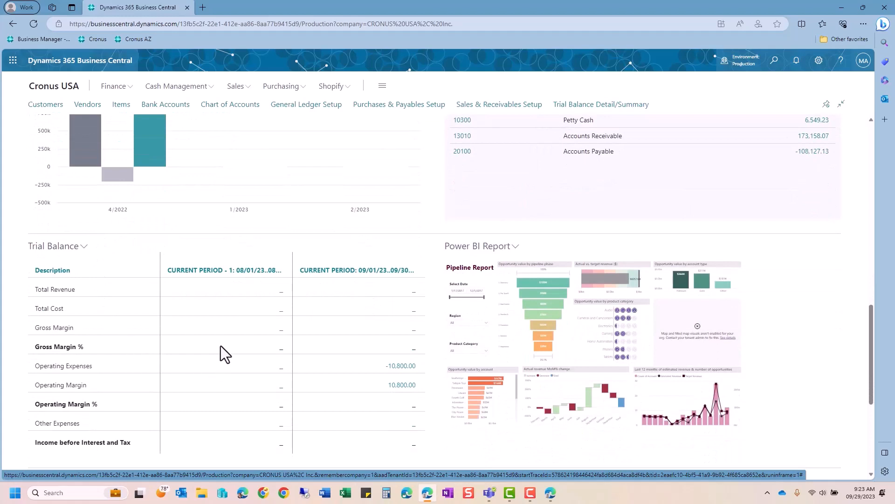
pyautogui.scroll(-1, 220, 345)
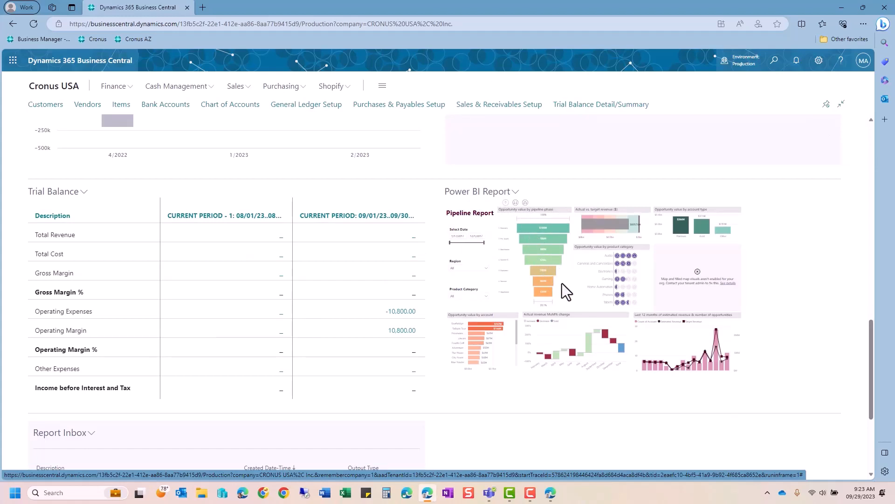
pyautogui.scroll(-1, 562, 283)
pyautogui.scroll(-1, 562, 284)
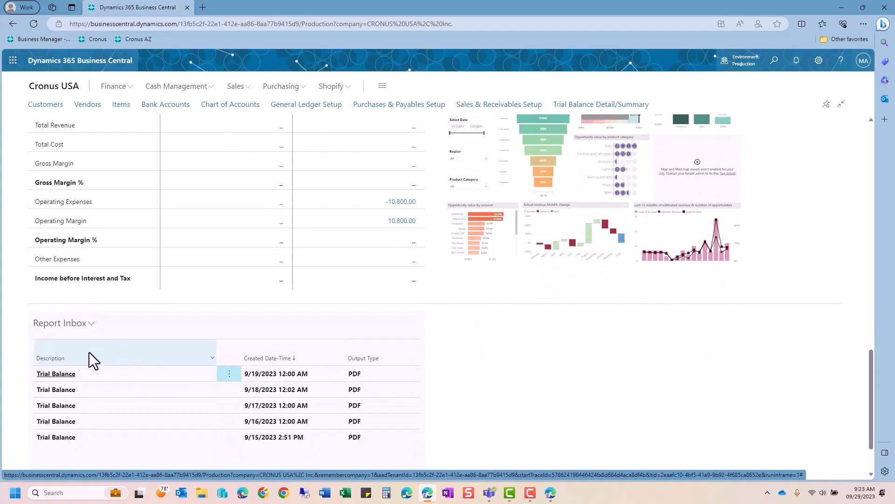
pyautogui.scroll(-1, 115, 366)
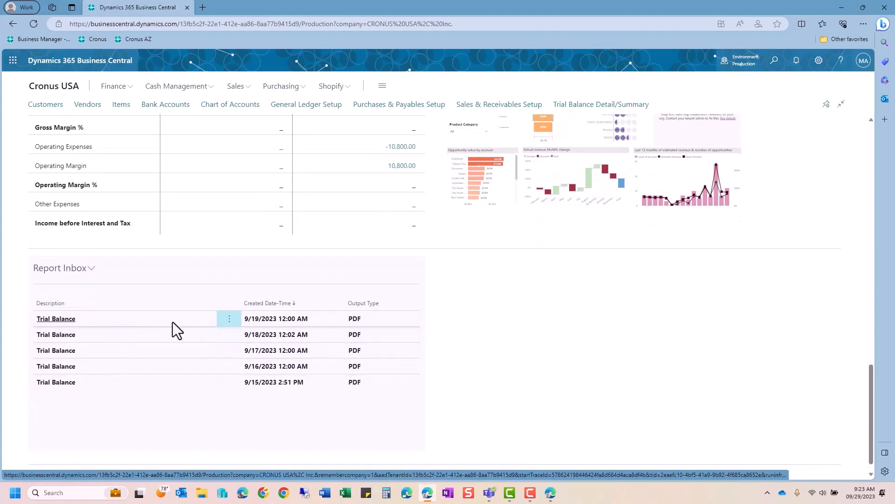
pyautogui.click(228, 323)
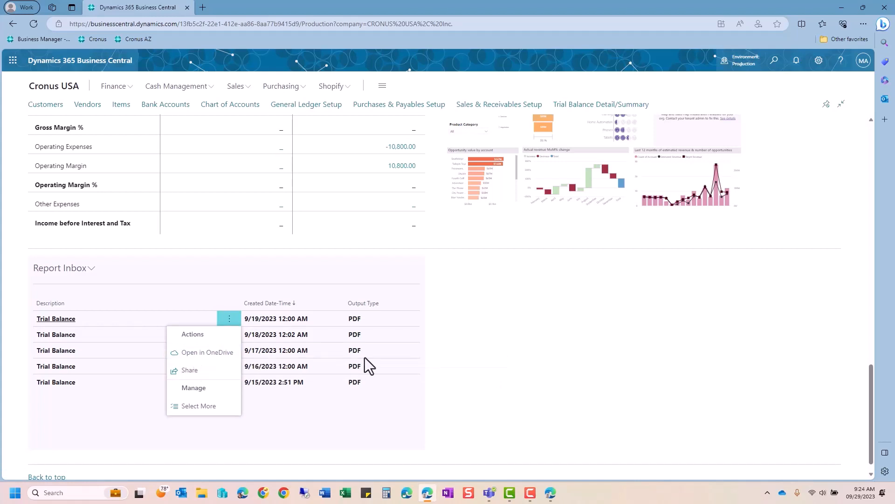
pyautogui.scroll(18, 533, 364)
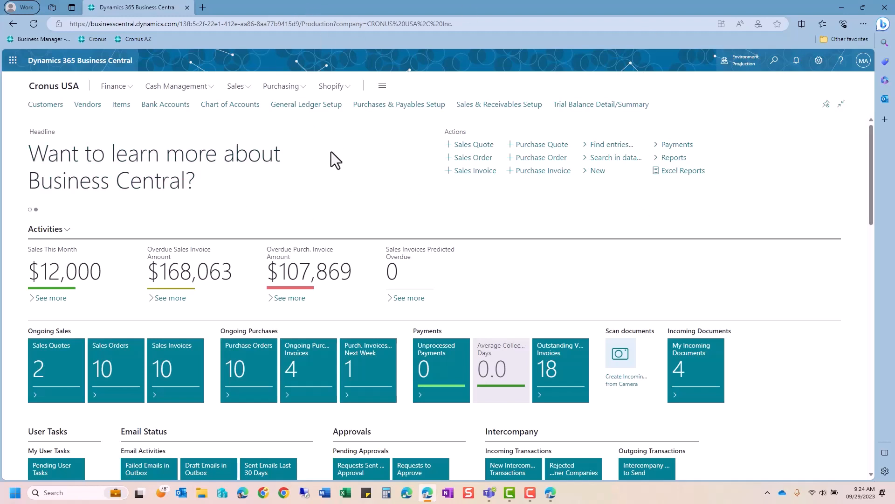
# Step: Personalize the role center by hiding Cash Flow Forecasts, Chart of Cash Flow Accounts, Cash Flow Manual Expenses and Cash Flow Manual Revenues under Cash Management
pyautogui.click(819, 60)
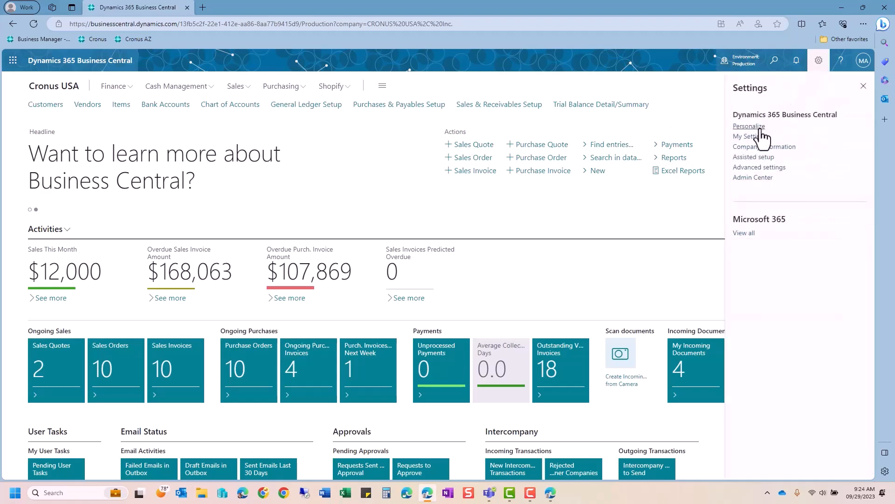
pyautogui.click(759, 128)
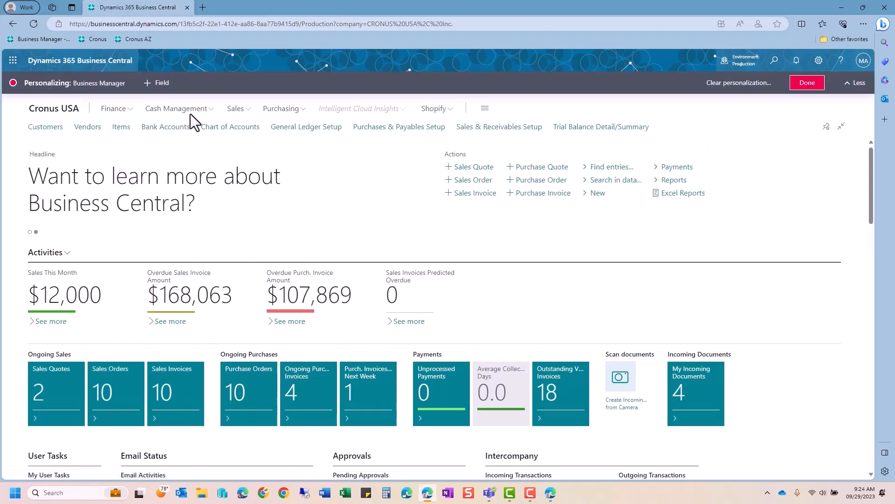
pyautogui.click(211, 111)
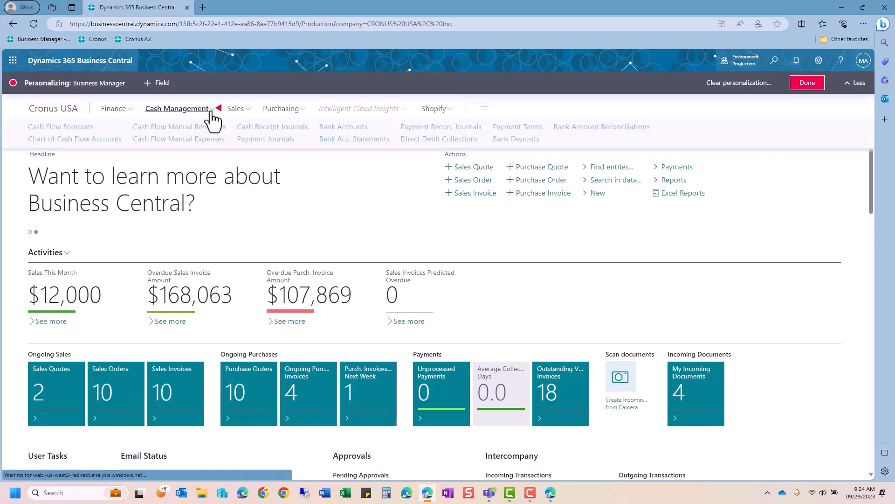
pyautogui.click(125, 129)
pyautogui.click(139, 149)
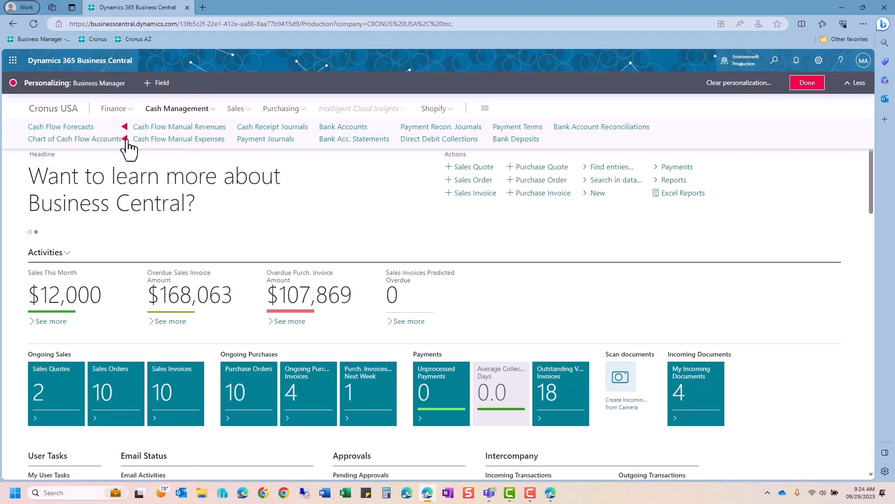
pyautogui.click(125, 138)
pyautogui.click(136, 161)
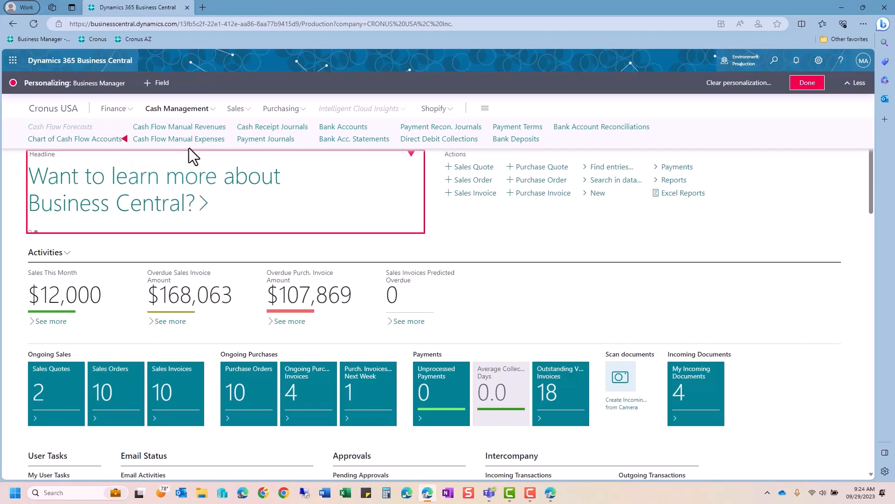
pyautogui.click(228, 139)
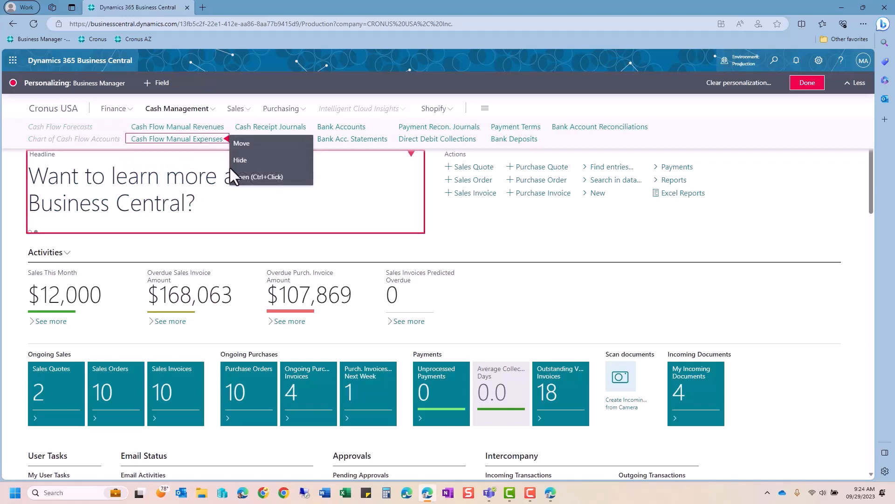
pyautogui.click(241, 161)
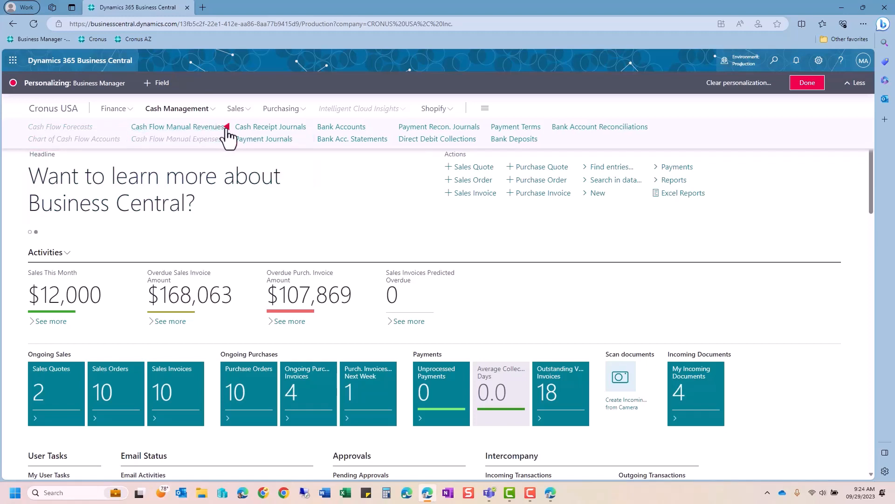
pyautogui.click(227, 127)
pyautogui.click(240, 148)
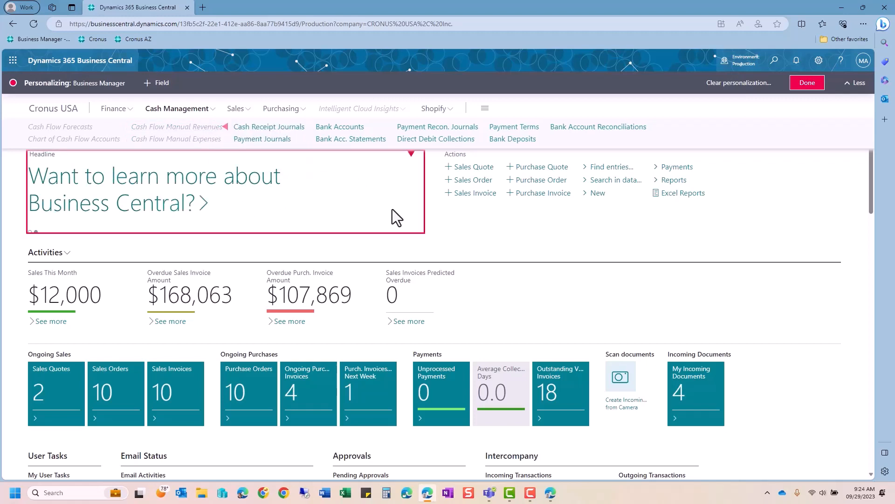
# Step: Hide the Headline part and the Sales Quote and Purchase Quote actions from the role center
pyautogui.click(411, 155)
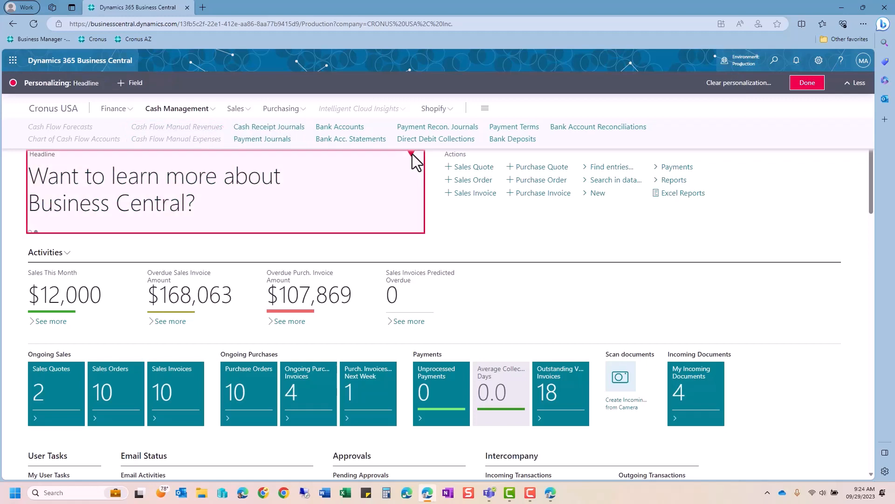
pyautogui.click(426, 187)
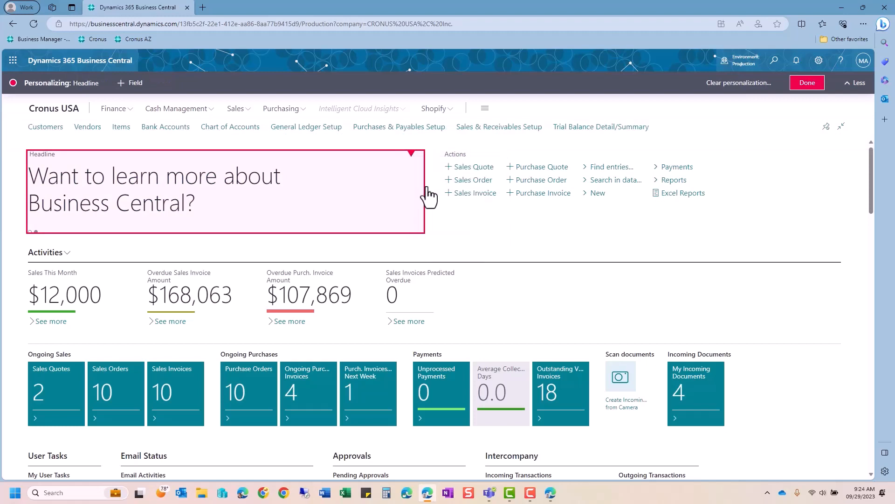
pyautogui.click(503, 168)
pyautogui.click(513, 171)
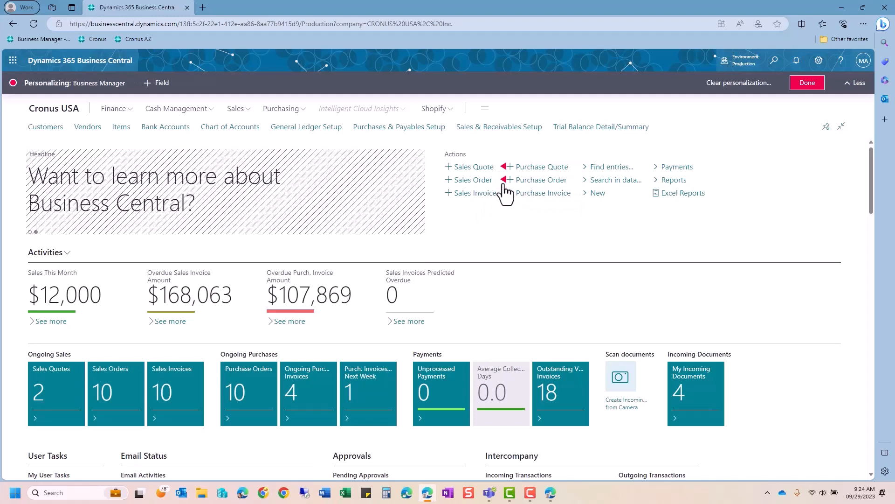
pyautogui.click(577, 167)
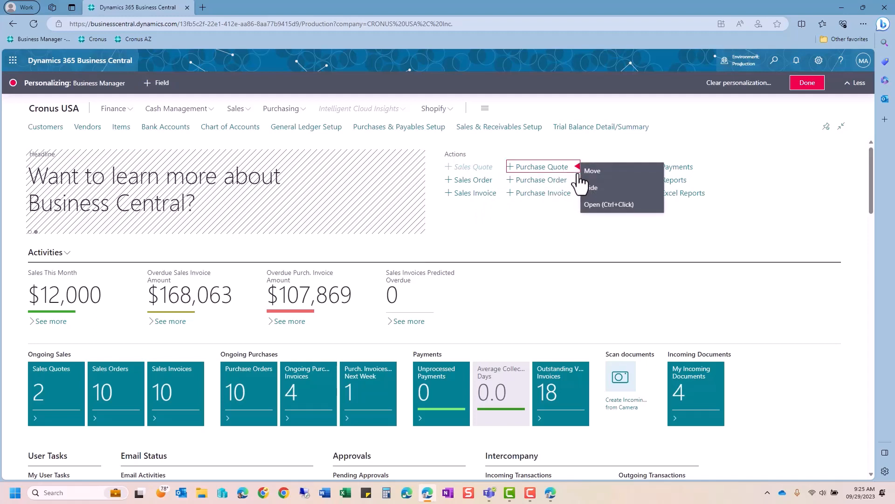
pyautogui.click(587, 189)
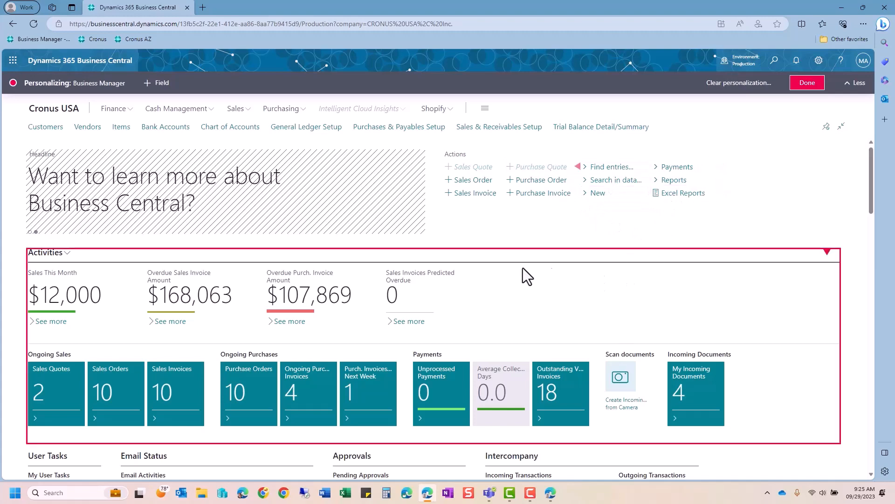
# Step: Remove the cue group starting with Sales This Month and the Sales Invoices tile from Activities
pyautogui.scroll(-1, 522, 268)
pyautogui.click(498, 222)
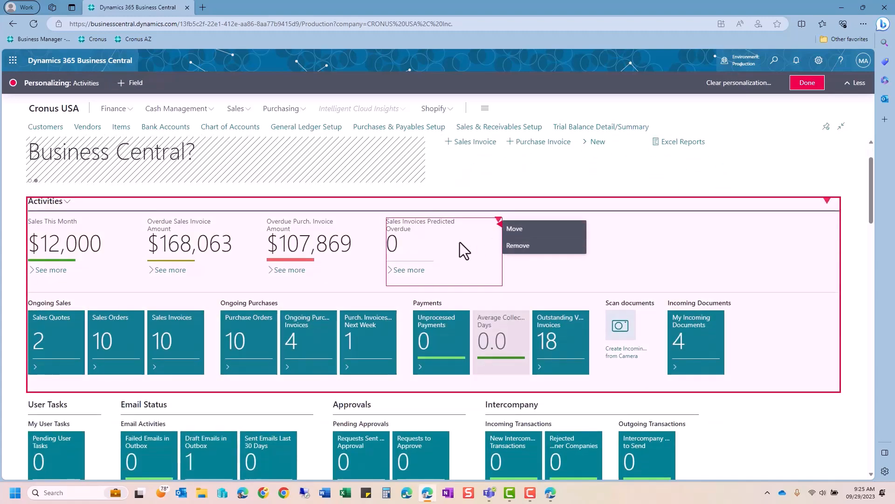
pyautogui.click(498, 220)
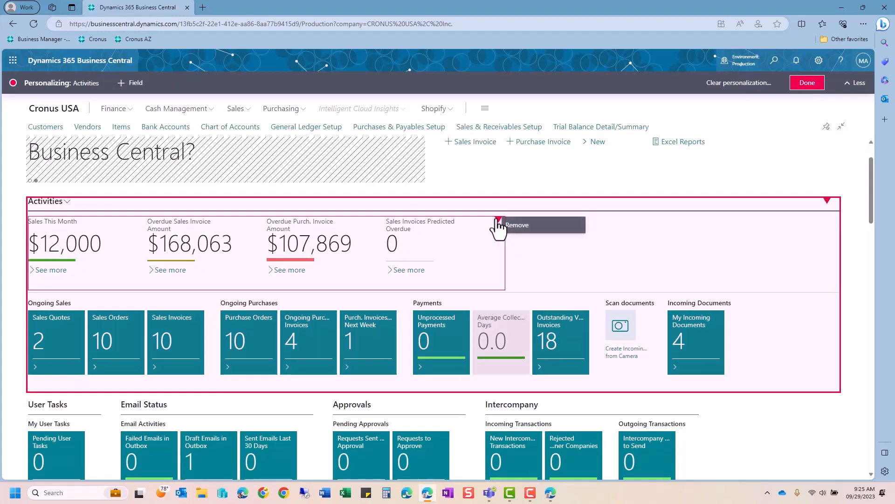
pyautogui.click(508, 229)
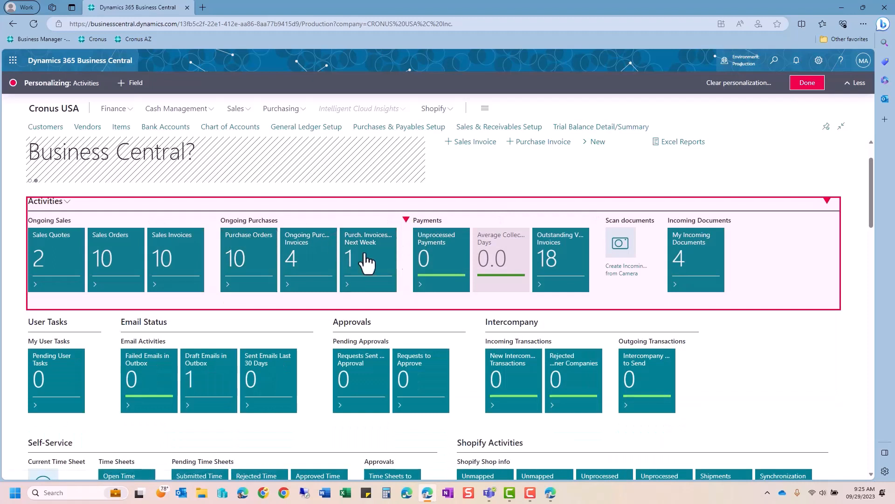
pyautogui.click(214, 219)
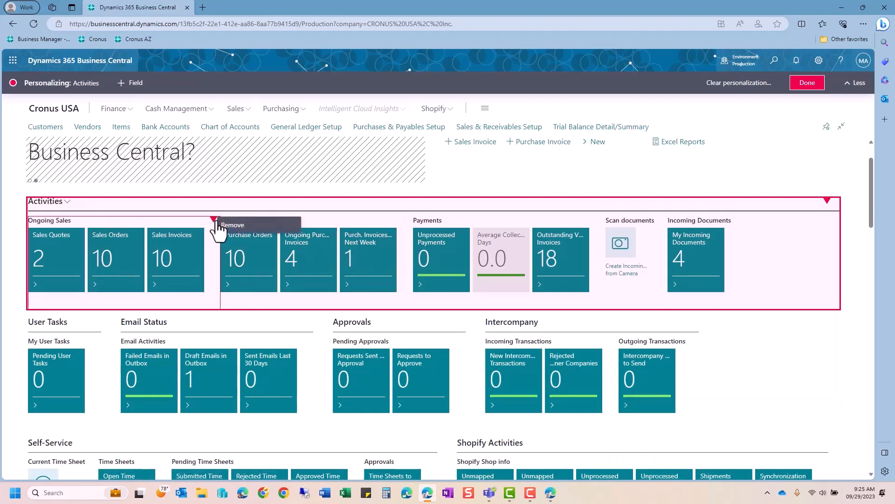
pyautogui.click(200, 235)
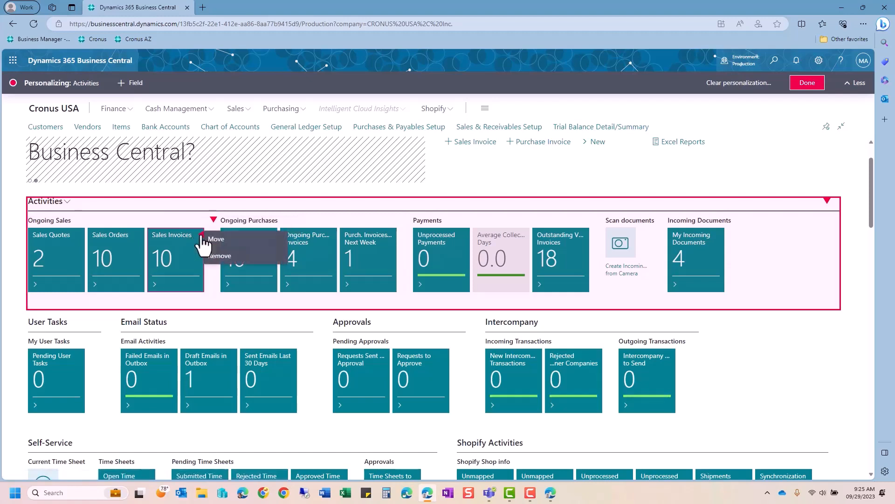
pyautogui.click(216, 256)
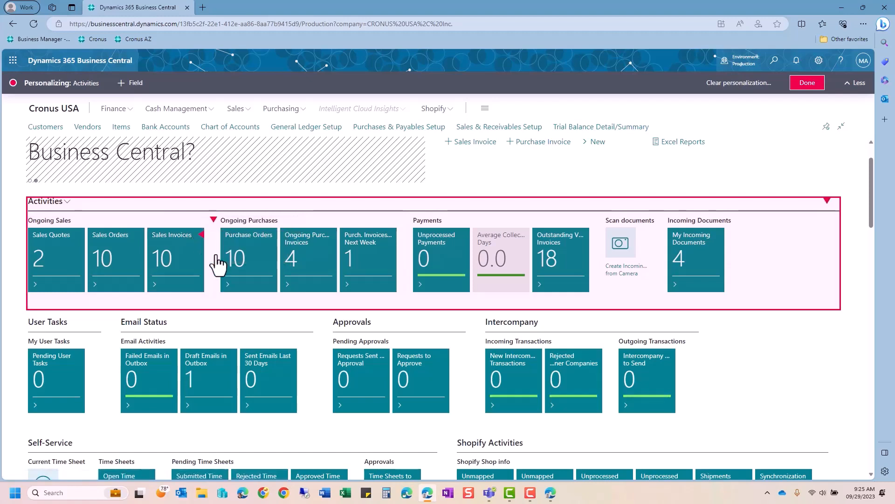
# Step: Finish personalizing the role center and check the Cash Management entries, Actions and Activities
pyautogui.scroll(-5, 417, 315)
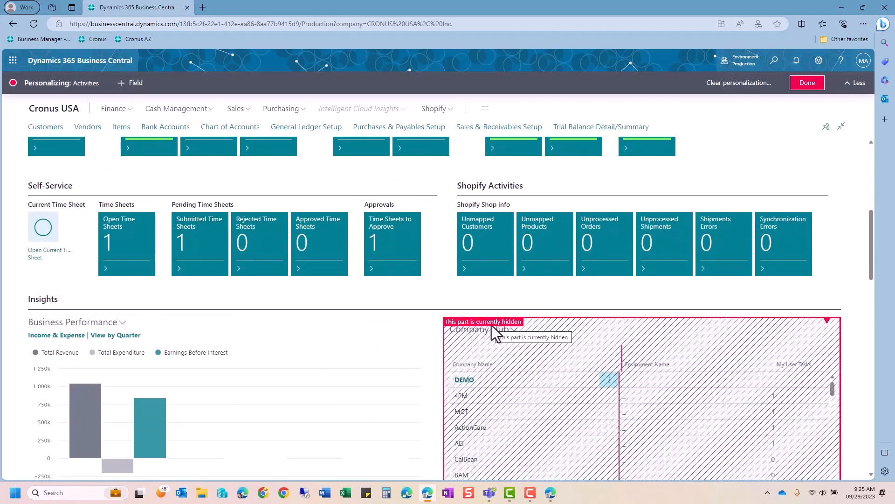
pyautogui.scroll(2, 491, 326)
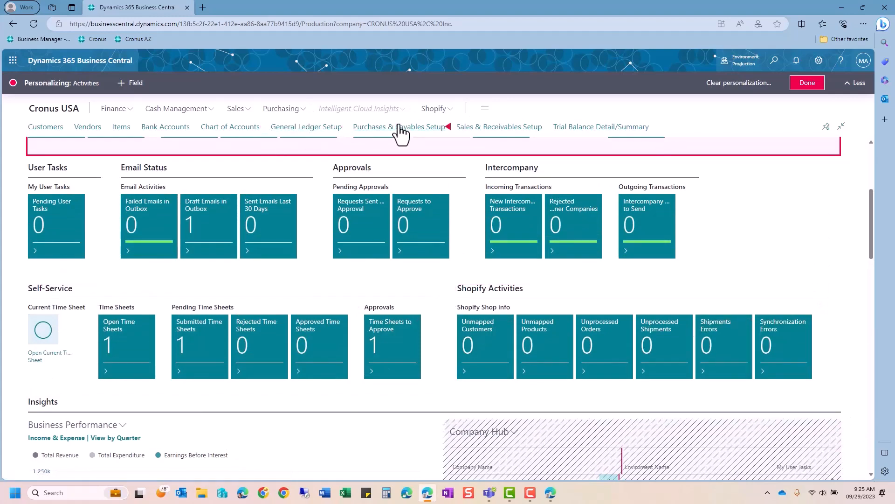
pyautogui.click(798, 89)
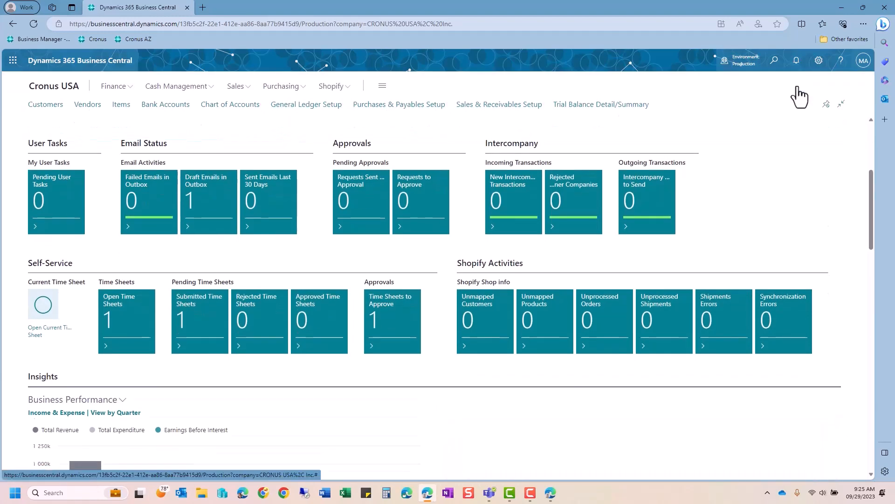
pyautogui.click(162, 87)
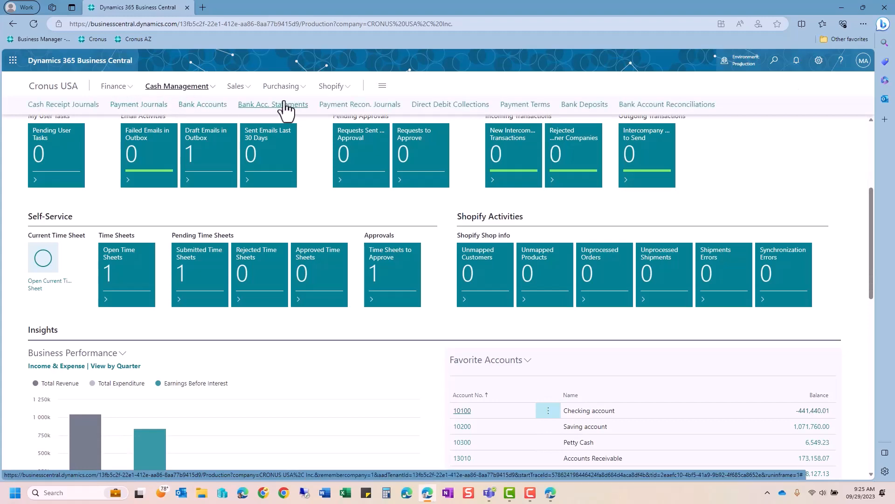
pyautogui.scroll(5, 331, 172)
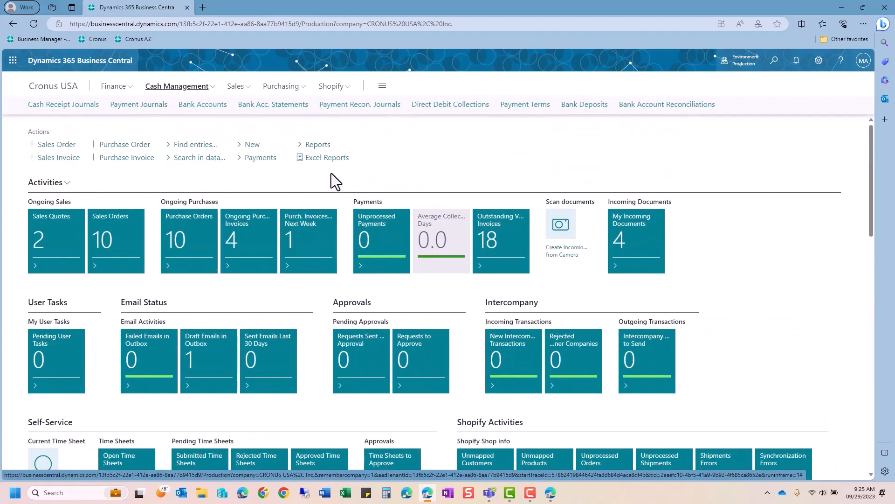
# Step: Open the Progressive Home Furnishings card from the Vendors list with the filter and FactBox panes hidden, and check the General section's additional fields
pyautogui.click(404, 147)
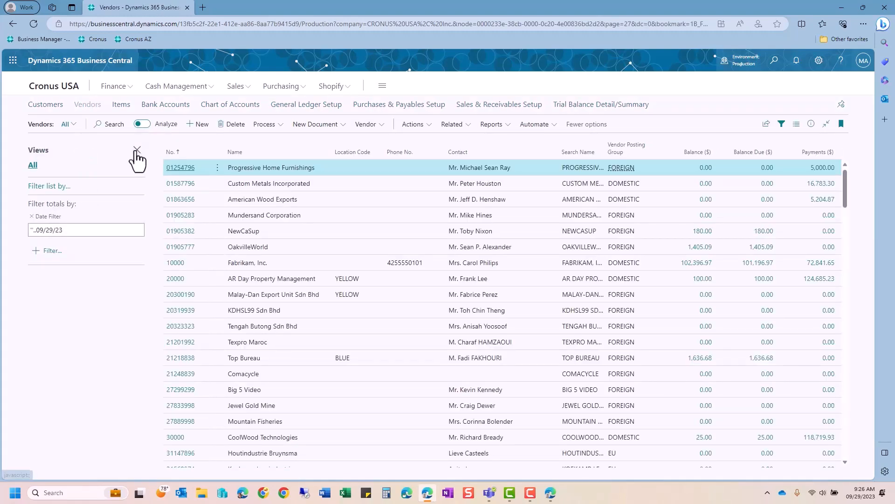
pyautogui.click(137, 150)
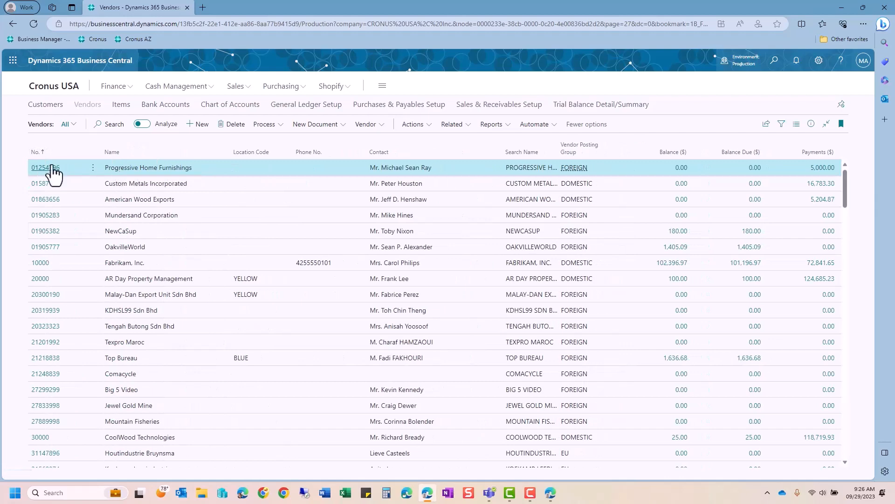
pyautogui.click(51, 171)
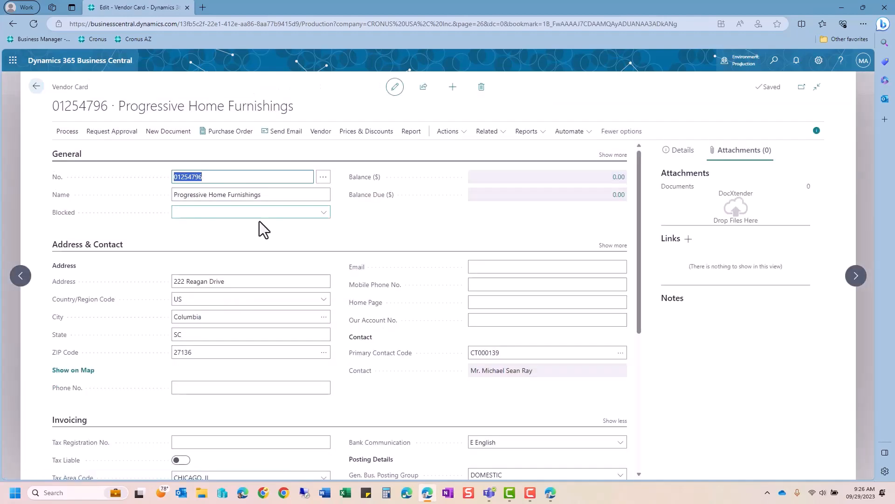
pyautogui.click(816, 135)
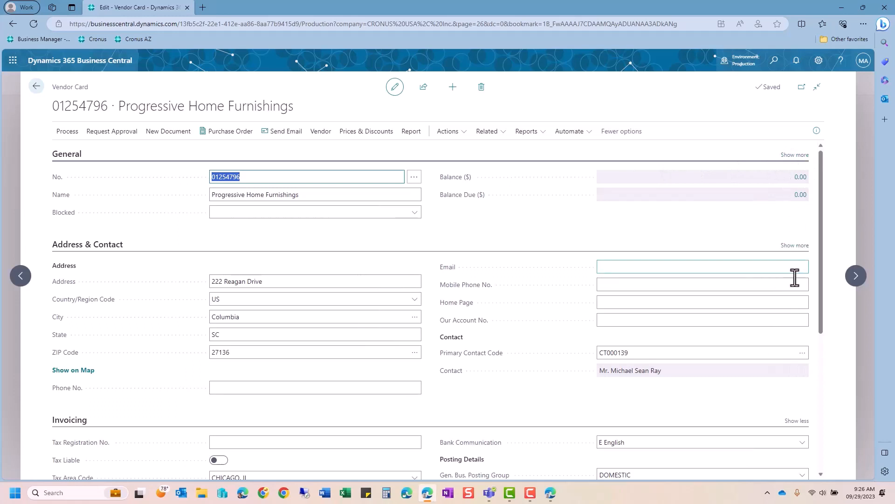
pyautogui.click(798, 157)
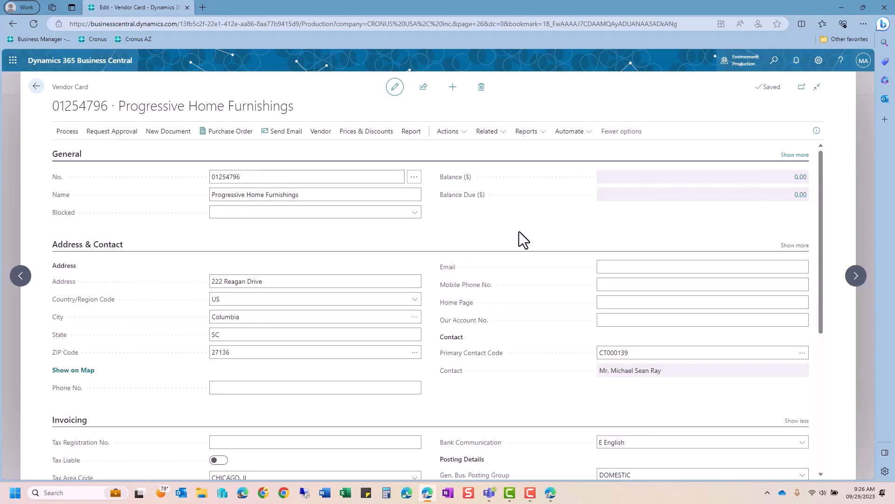
# Step: Start personalizing the vendor card and examine the options for the Purchaser Code and Balance ($) fields among General's full set of fields
pyautogui.click(818, 65)
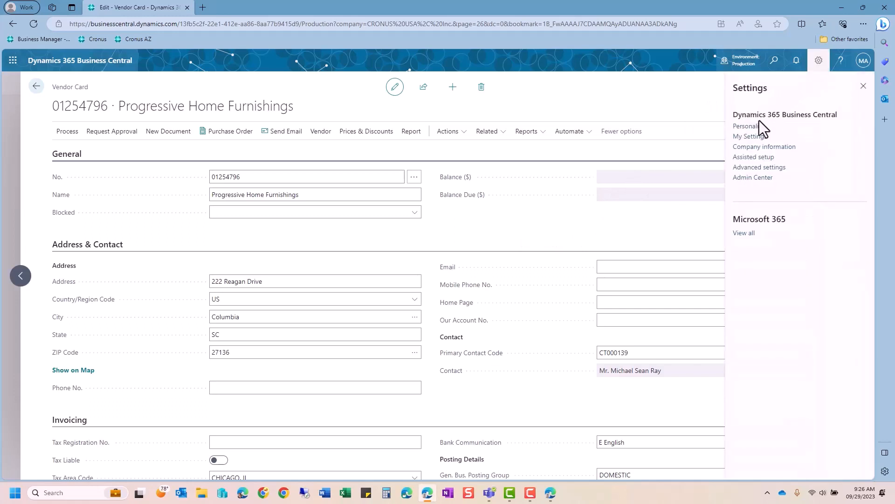
pyautogui.click(757, 125)
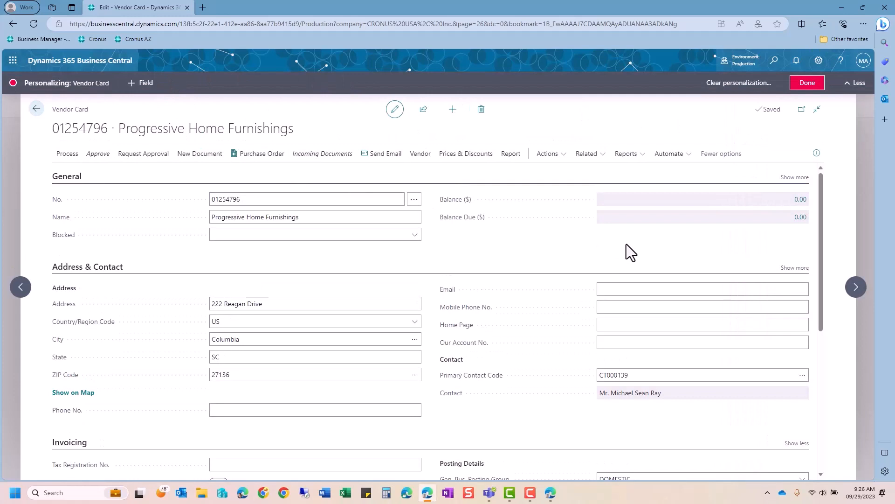
pyautogui.click(797, 178)
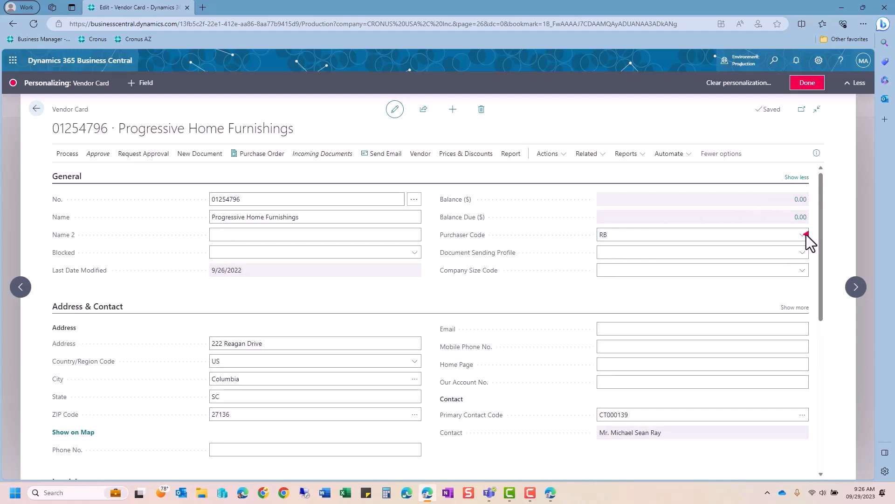
pyautogui.click(806, 235)
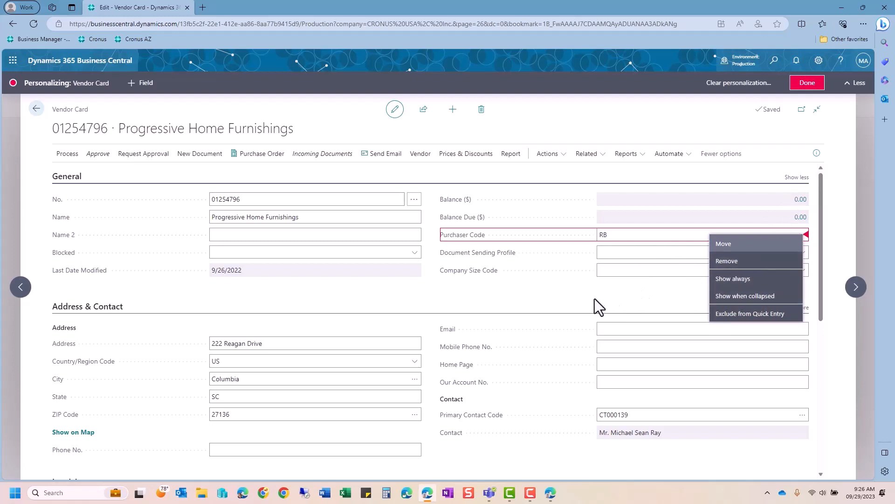
pyautogui.press('Escape')
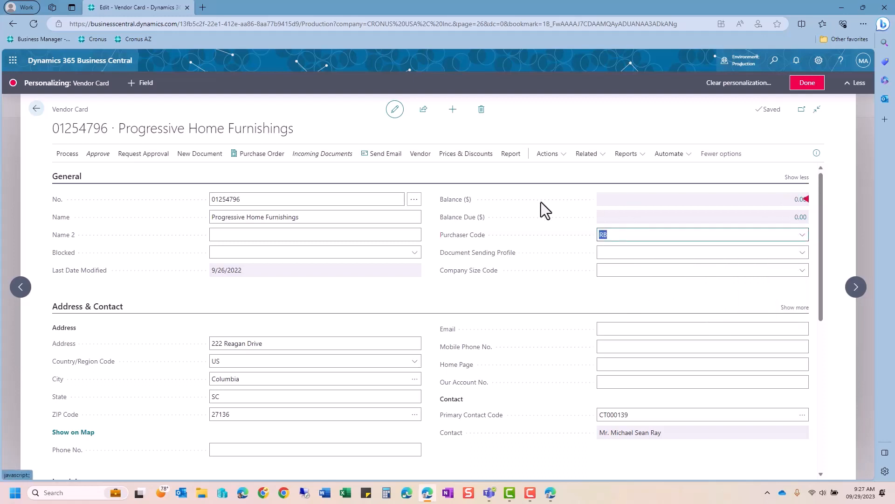
pyautogui.click(805, 200)
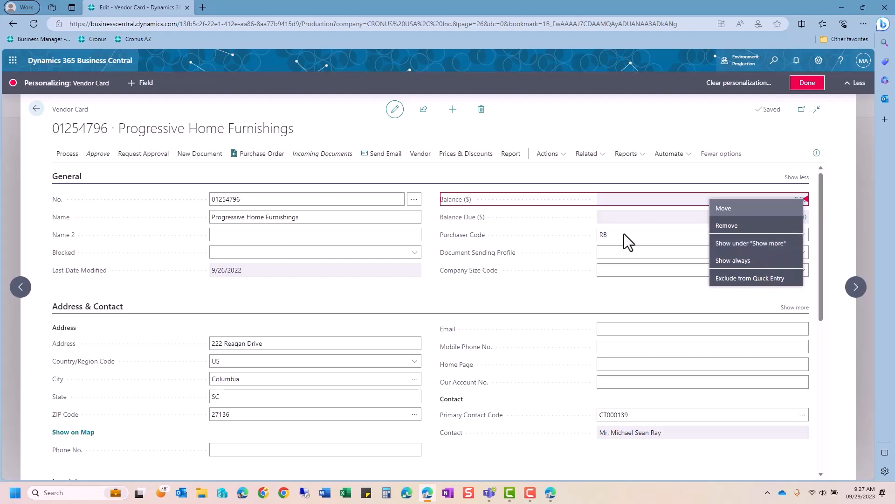
pyautogui.click(535, 239)
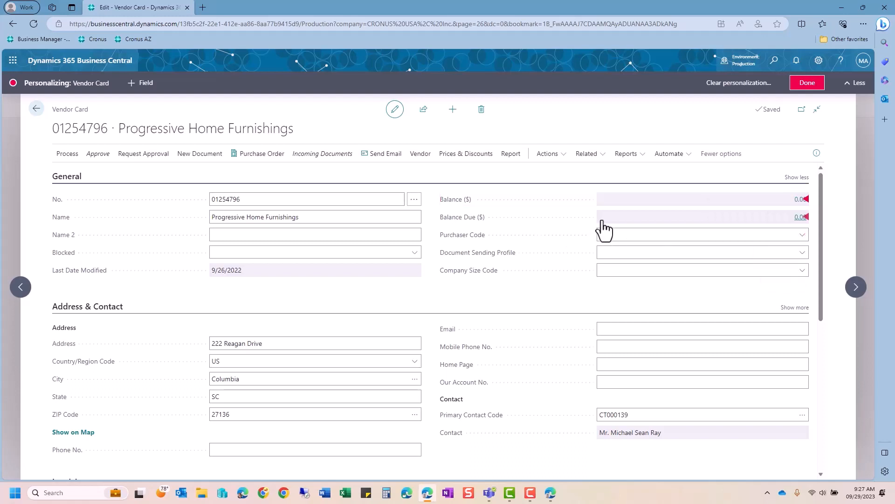
# Step: Set the Balance Due ($) field to appear only under "Show more" and check the General section both collapsed and expanded
pyautogui.click(806, 217)
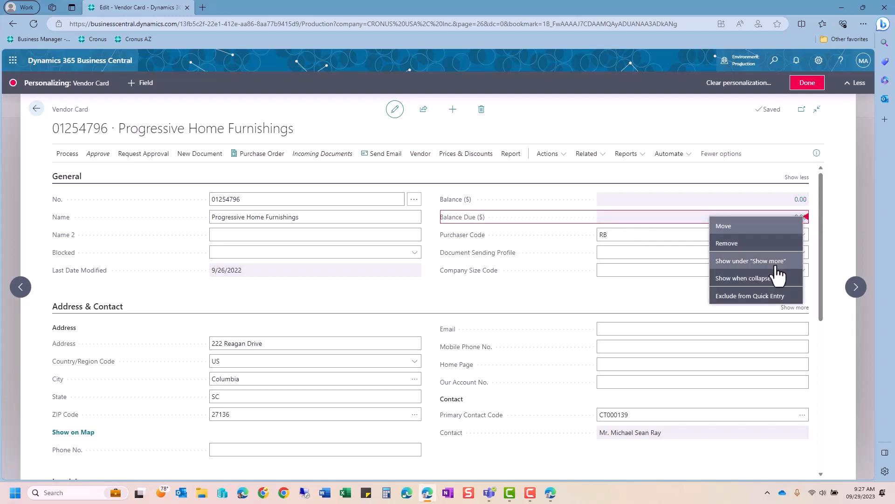
pyautogui.click(775, 265)
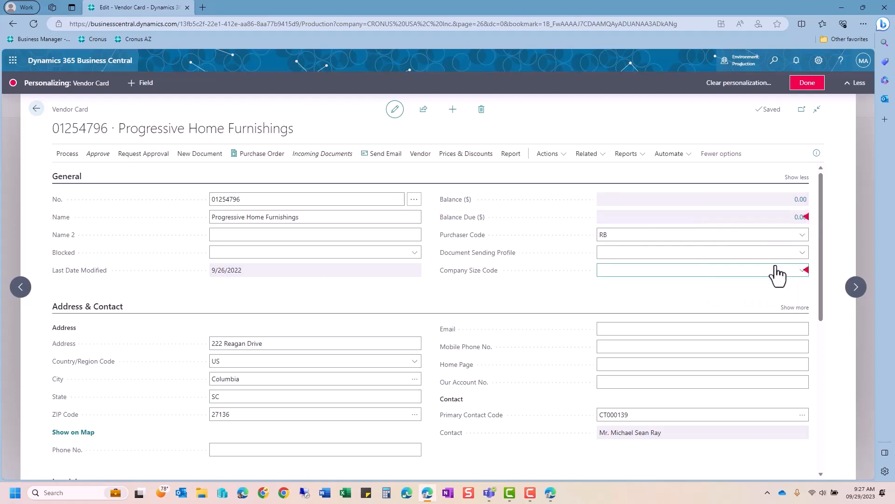
pyautogui.click(798, 178)
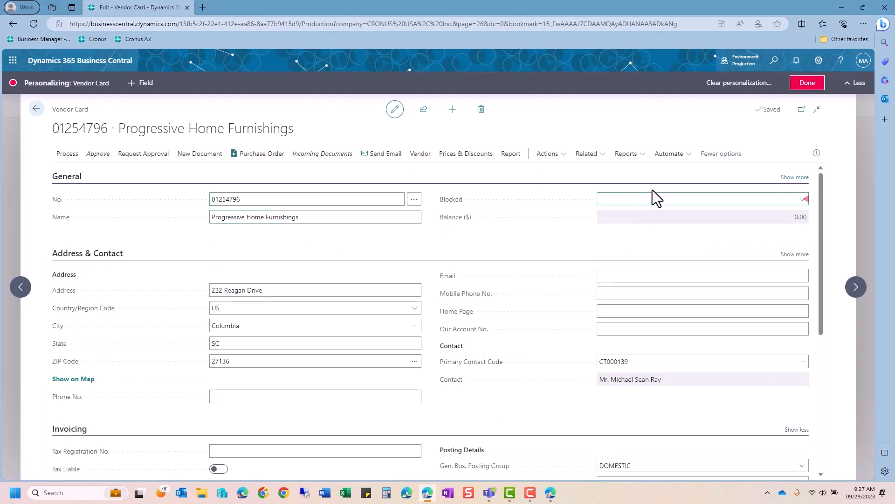
pyautogui.click(796, 180)
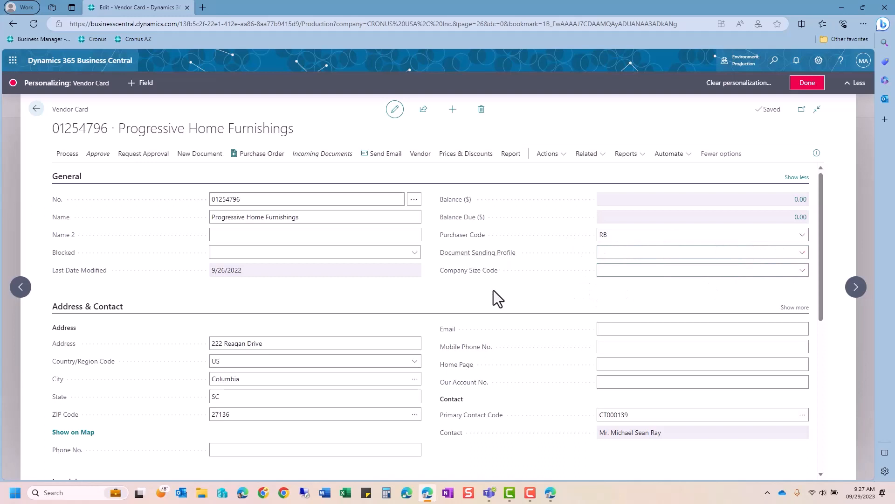
# Step: Remove the Company Size Code field from the General section and add it back below Document Sending Profile
pyautogui.click(806, 270)
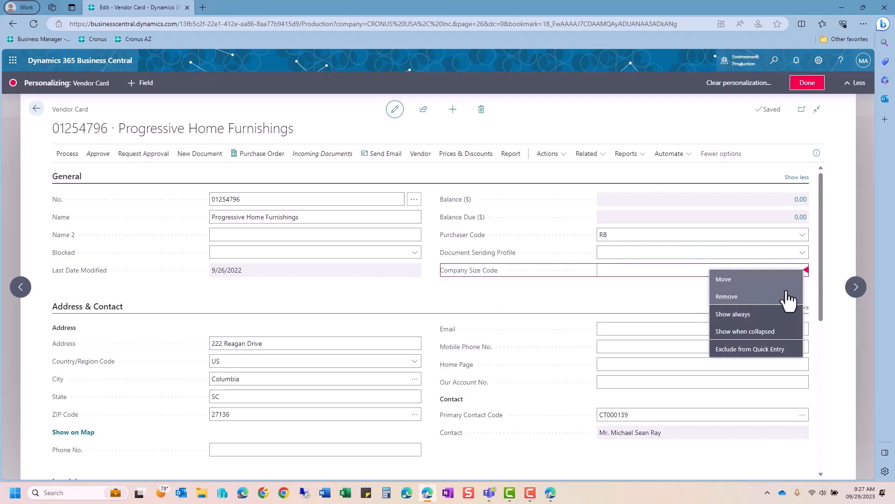
pyautogui.click(773, 310)
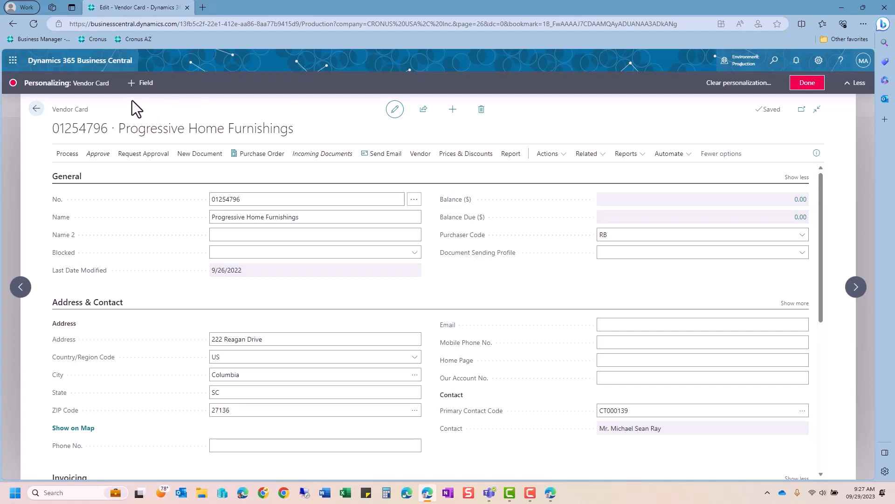
pyautogui.click(140, 84)
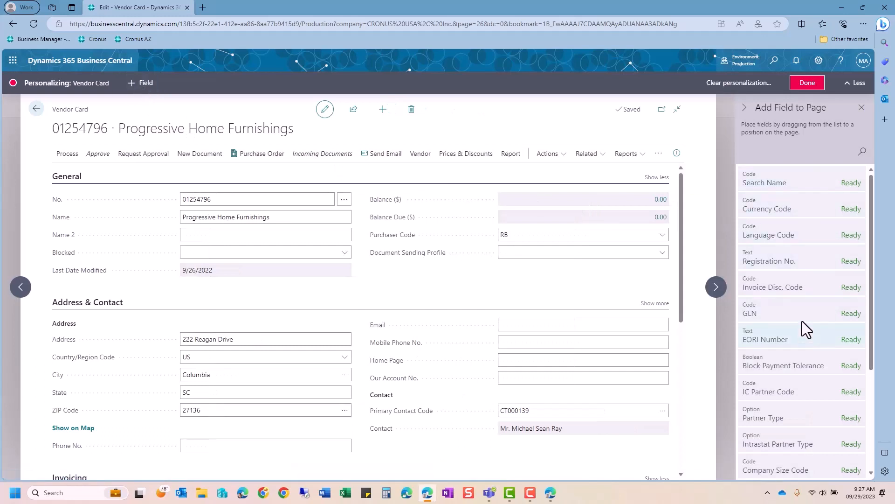
pyautogui.click(862, 152)
pyautogui.write('compa')
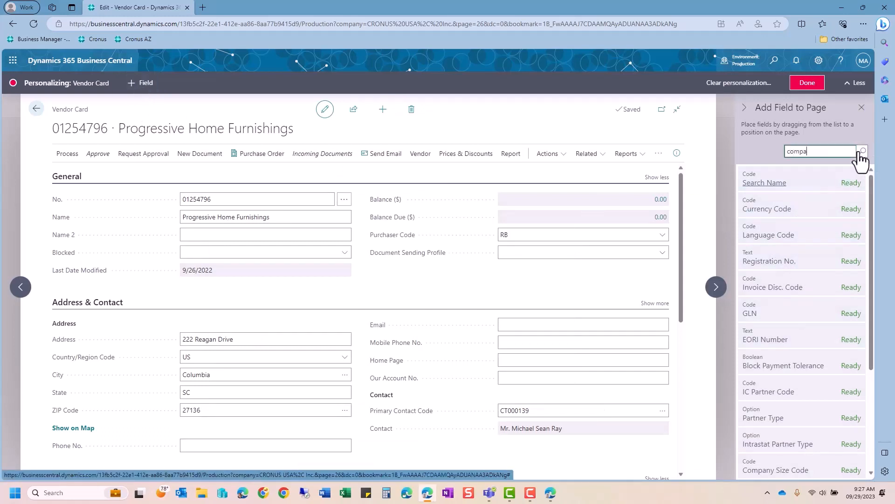
pyautogui.moveTo(777, 182); pyautogui.dragTo(524, 282)
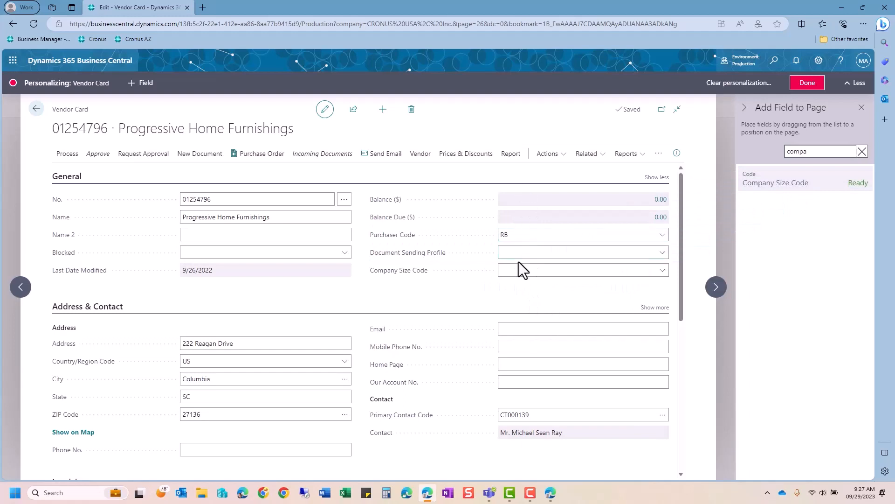
# Step: Add the Currency Code field below Our Account No. in Address & Contact and finish personalizing the card
pyautogui.click(862, 151)
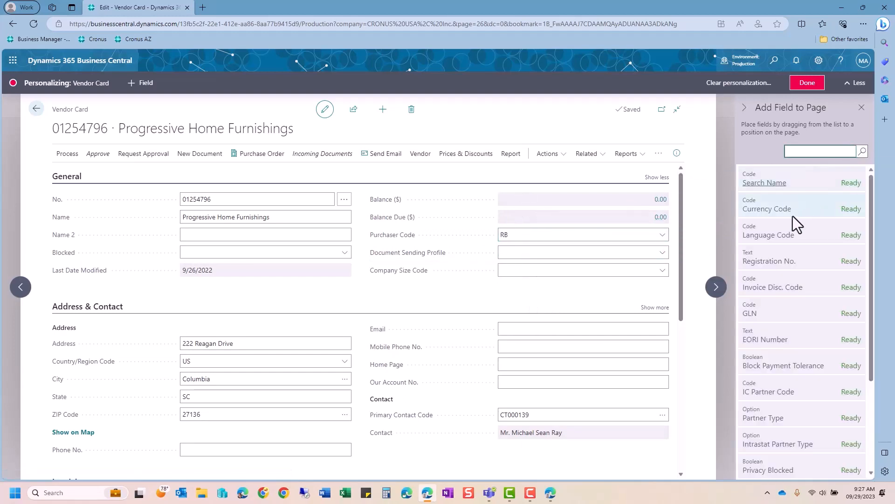
pyautogui.moveTo(775, 217)
pyautogui.mouseDown()
pyautogui.moveTo(671, 226)
pyautogui.moveTo(515, 331)
pyautogui.moveTo(530, 459)
pyautogui.mouseUp()
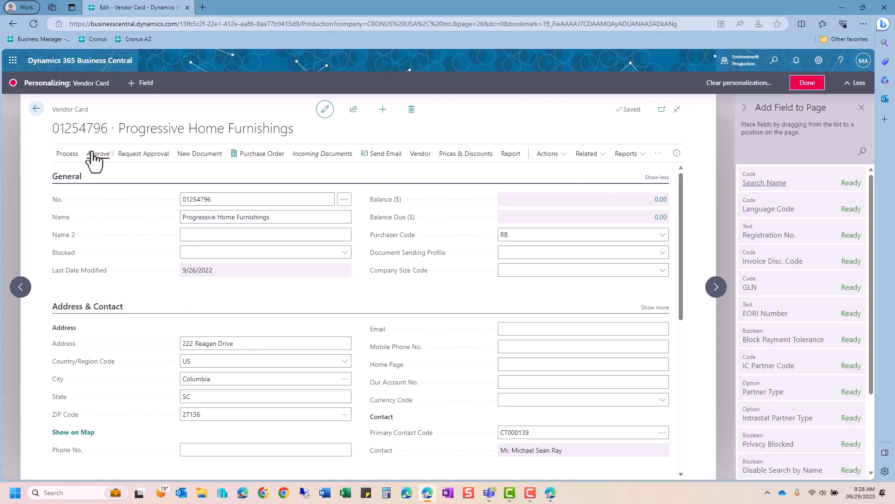
pyautogui.click(805, 88)
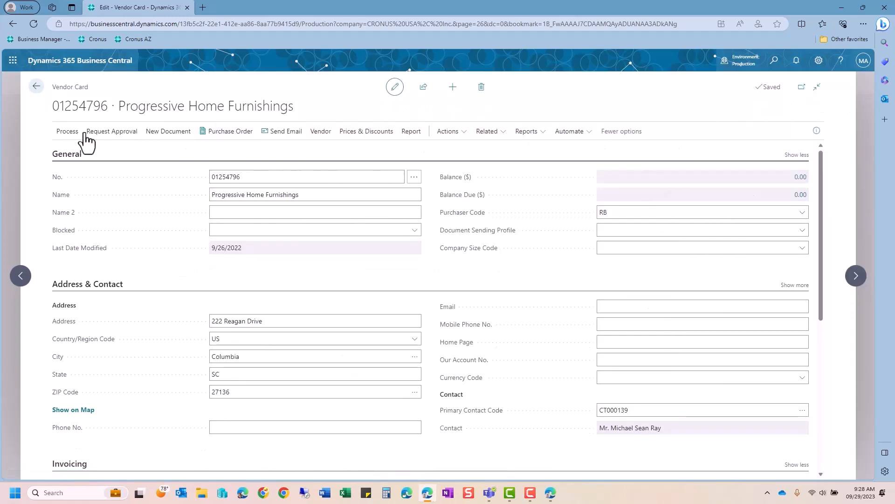
# Step: Personalize the vendor card again and hide the Item References action in the Vendor action group
pyautogui.click(321, 132)
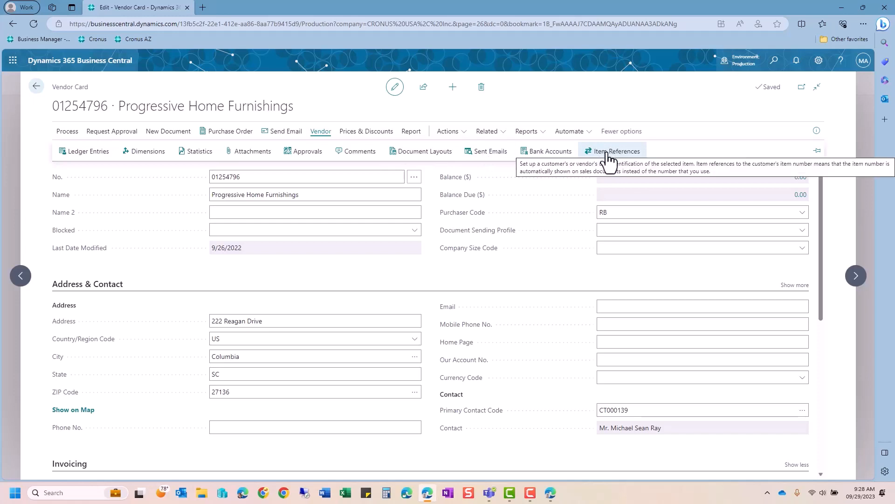
pyautogui.click(818, 61)
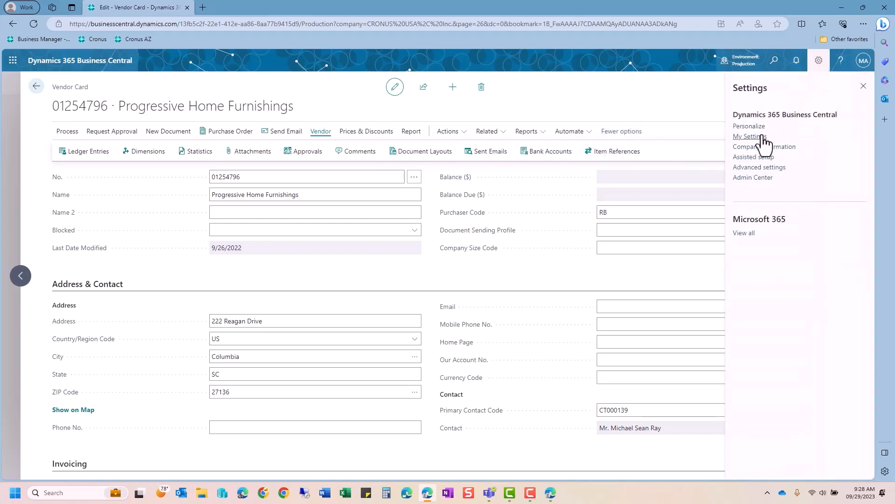
pyautogui.click(760, 126)
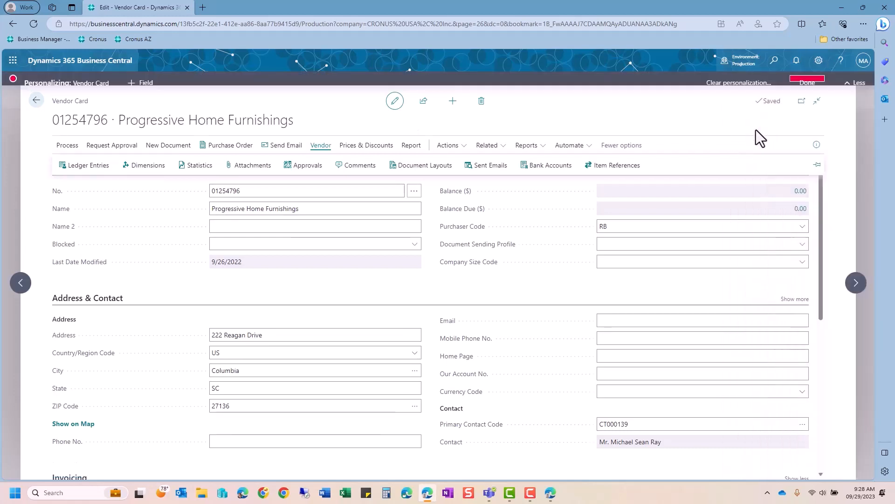
pyautogui.click(644, 174)
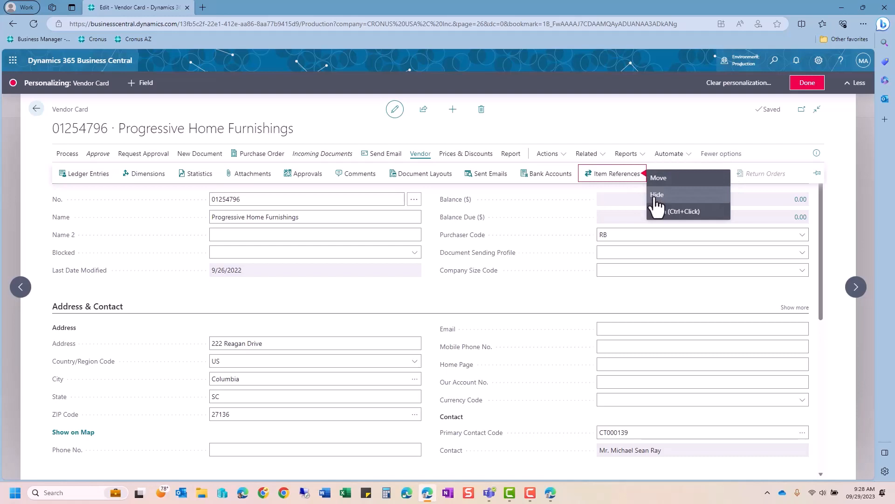
pyautogui.click(657, 199)
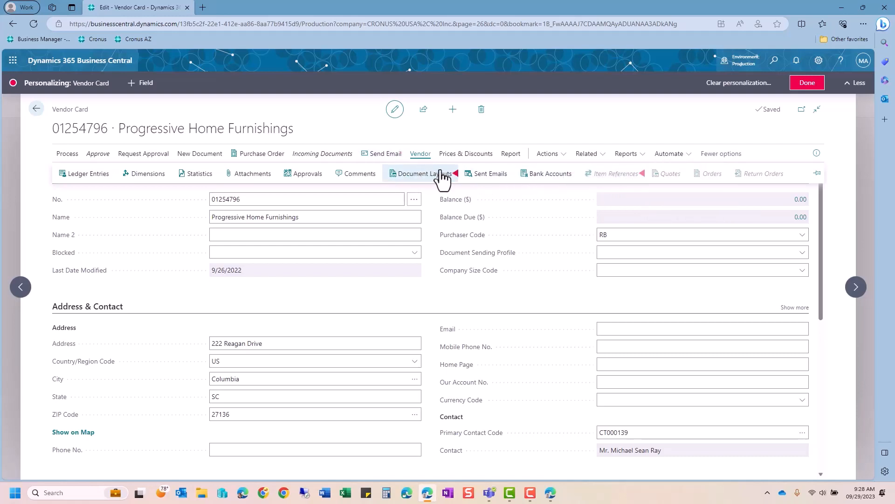
# Step: Check the Vendor group's personalization options and move the Purchase Invoice action out of New Document to just before Purchase Order
pyautogui.click(433, 155)
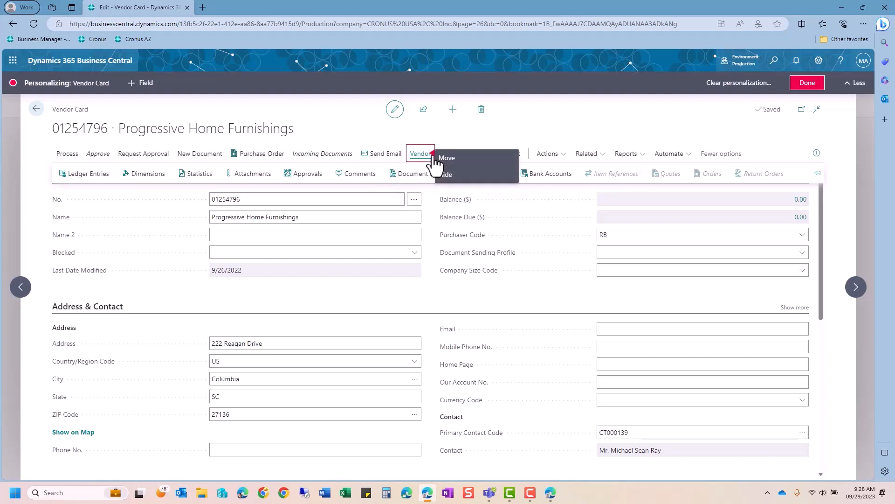
pyautogui.click(499, 135)
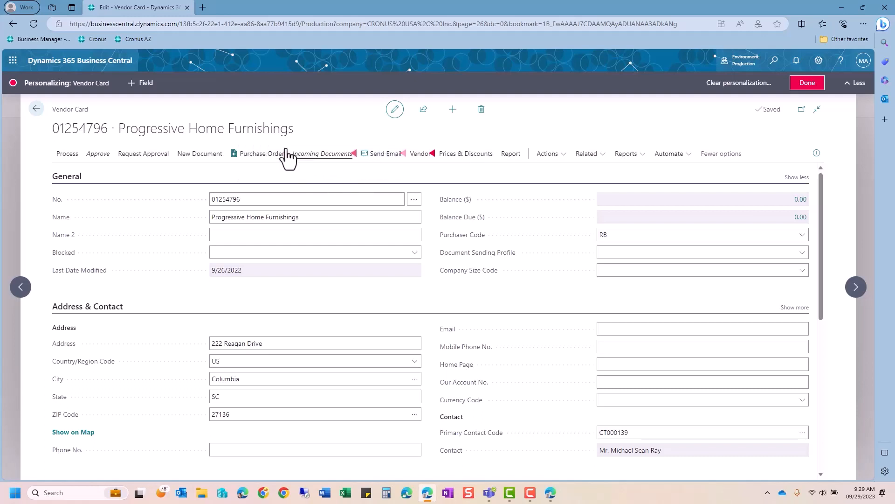
pyautogui.click(216, 161)
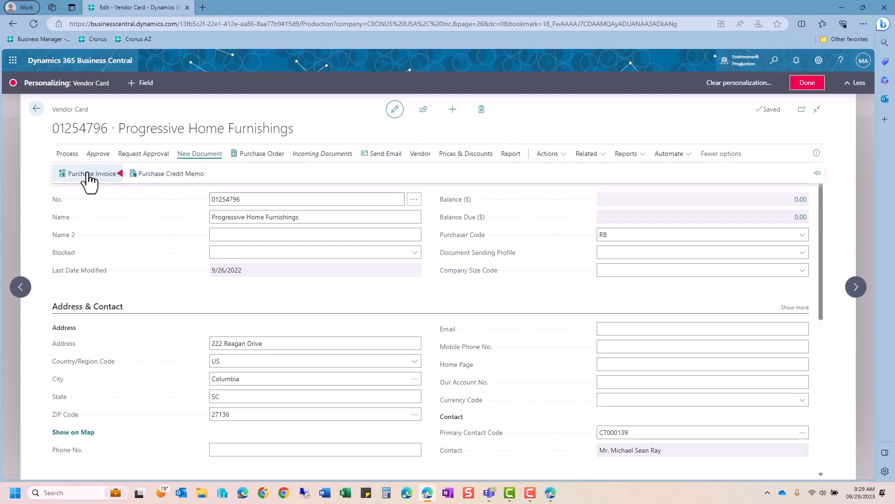
pyautogui.moveTo(89, 175)
pyautogui.mouseDown()
pyautogui.moveTo(180, 172)
pyautogui.moveTo(241, 158)
pyautogui.moveTo(231, 158)
pyautogui.mouseUp()
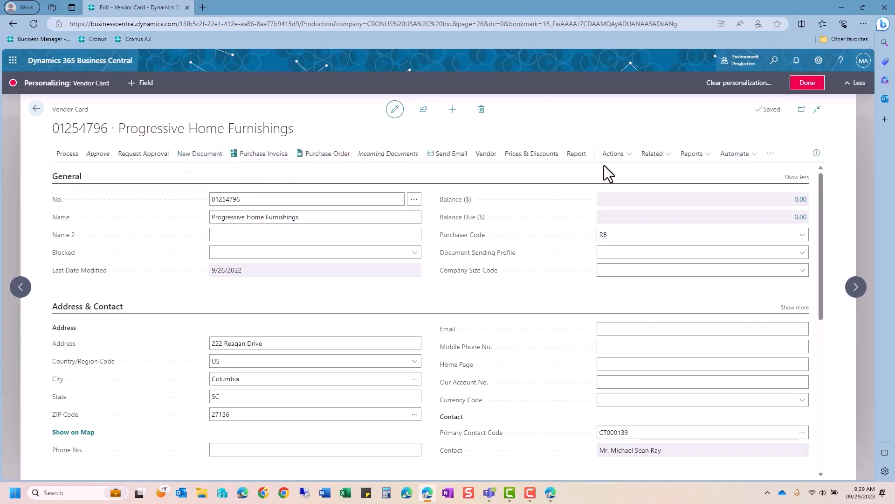
# Step: Examine which entries under Actions can be personalized, including the Request Approval submenu and the options for Create Payments
pyautogui.click(629, 156)
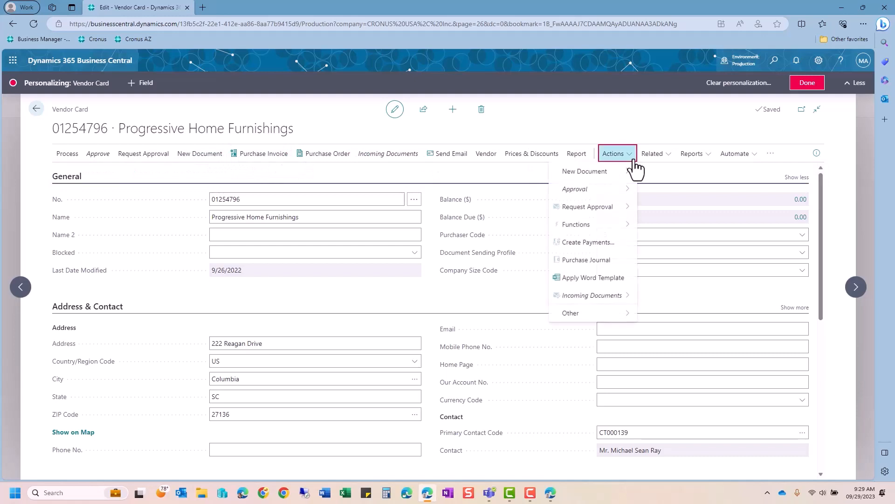
pyautogui.click(631, 207)
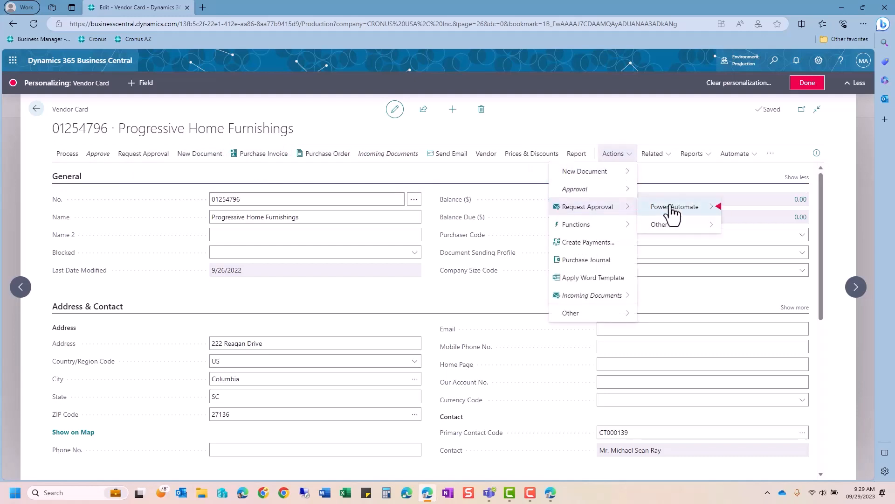
pyautogui.click(634, 247)
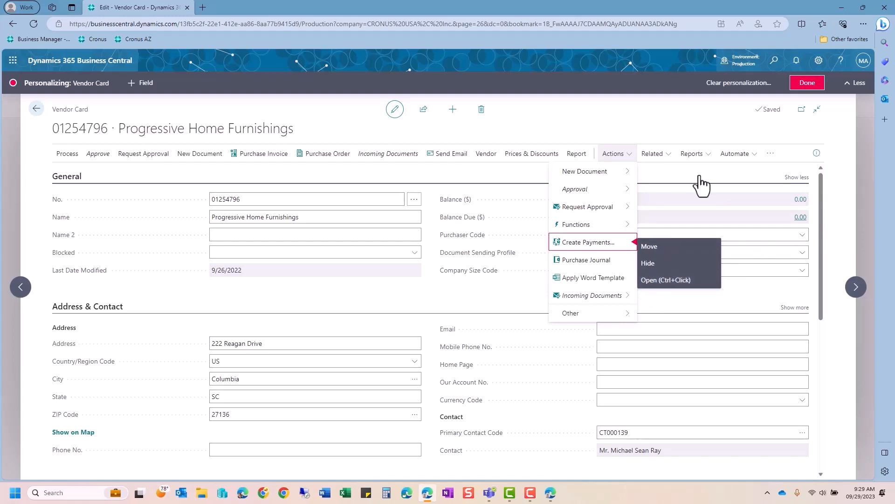
pyautogui.click(625, 110)
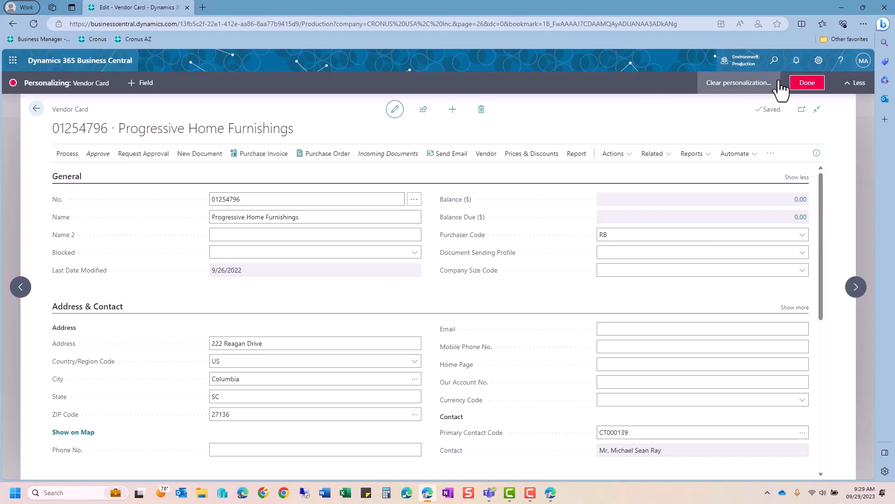
# Step: Finish personalizing the vendor card, show all Address & Contact fields and collapse the General section's additional fields
pyautogui.click(806, 84)
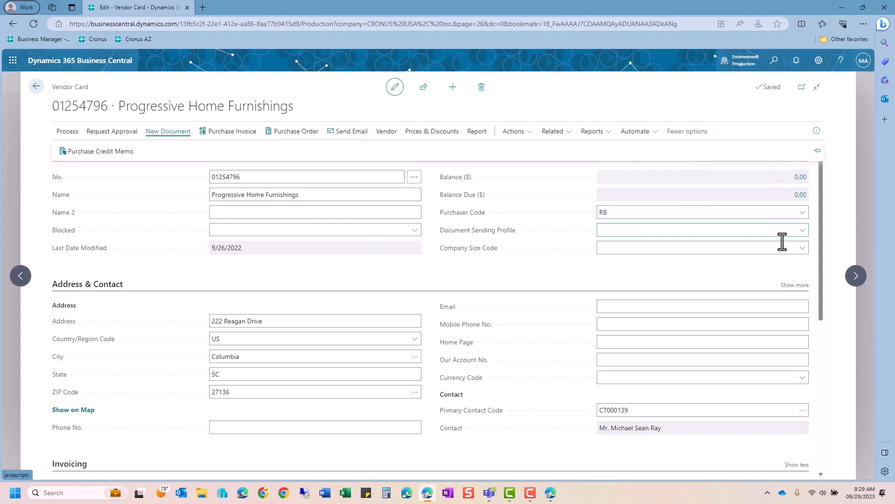
pyautogui.click(799, 284)
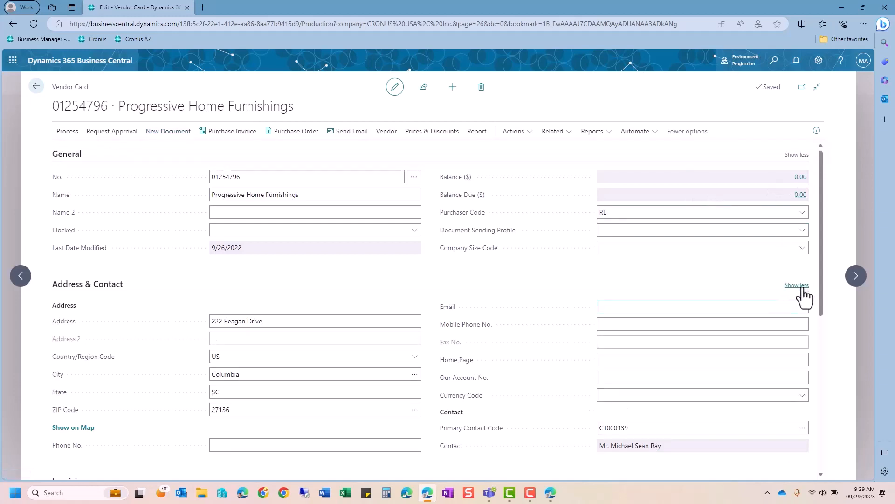
pyautogui.click(793, 156)
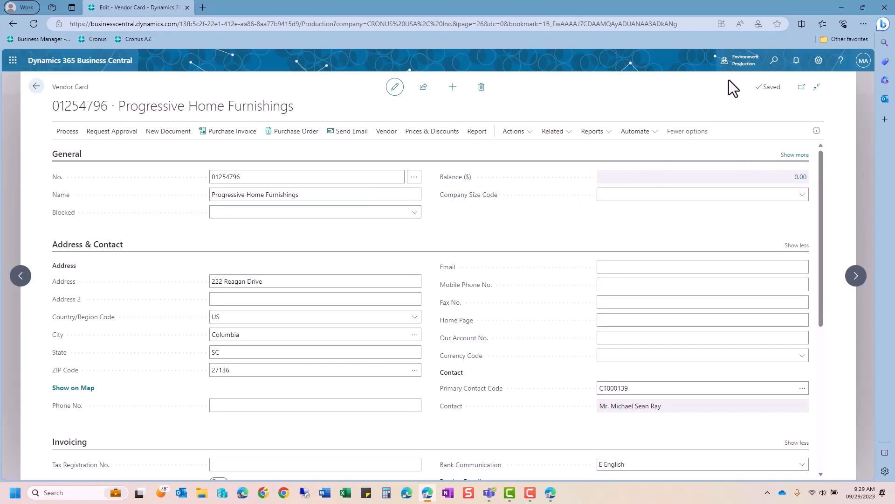
# Step: Personalize the vendor card, show all fields of the General section and finish the personalization
pyautogui.click(819, 61)
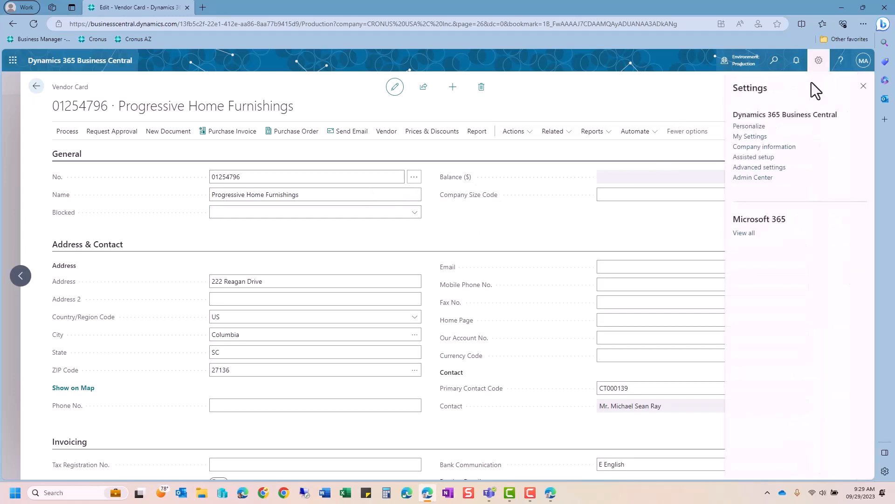
pyautogui.click(765, 127)
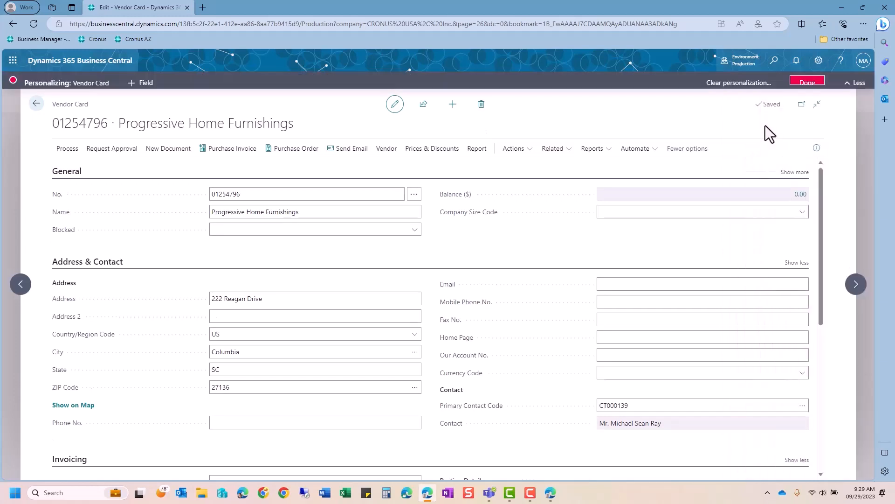
pyautogui.click(795, 177)
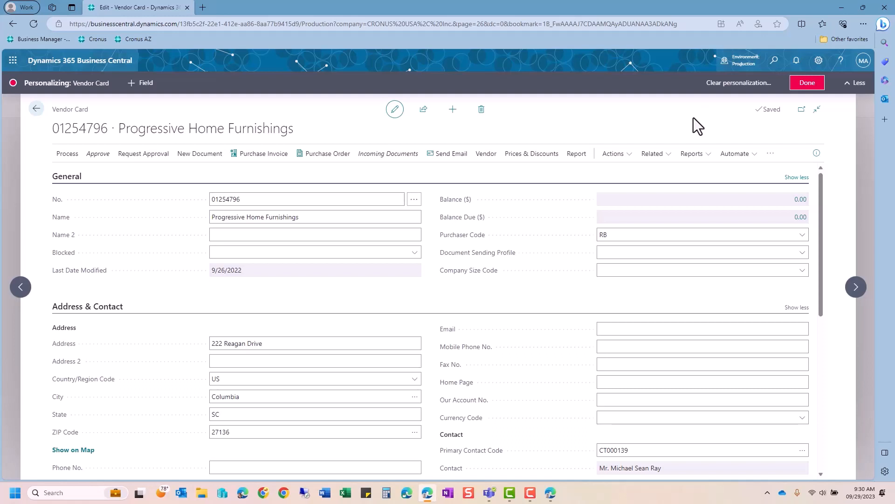
pyautogui.click(805, 83)
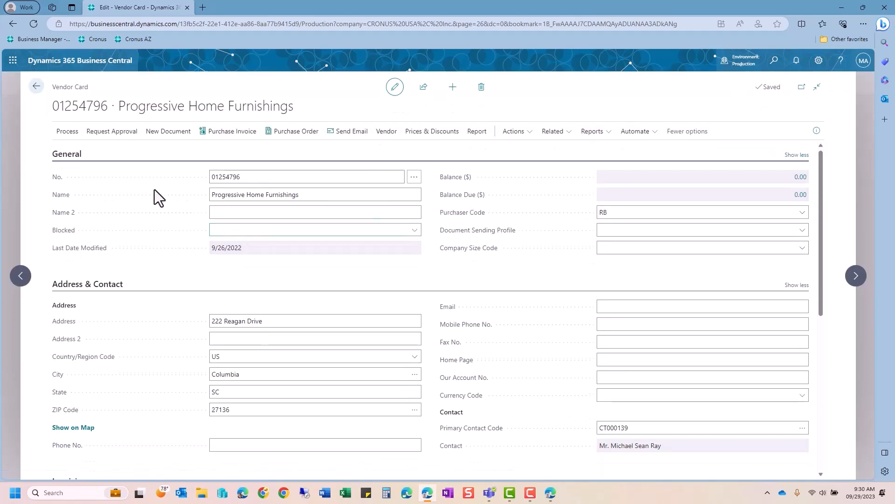
# Step: Collapse the Address & Contact and Invoicing sections of the vendor card
pyautogui.scroll(-2, 108, 269)
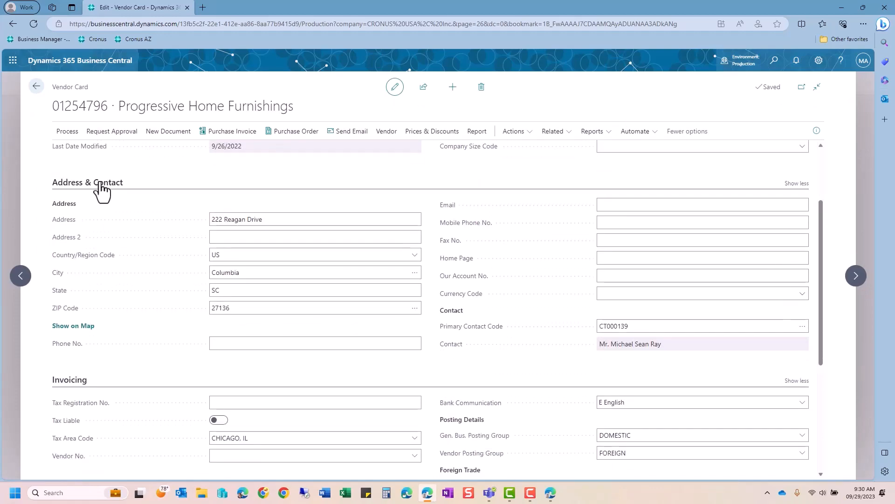
pyautogui.click(100, 184)
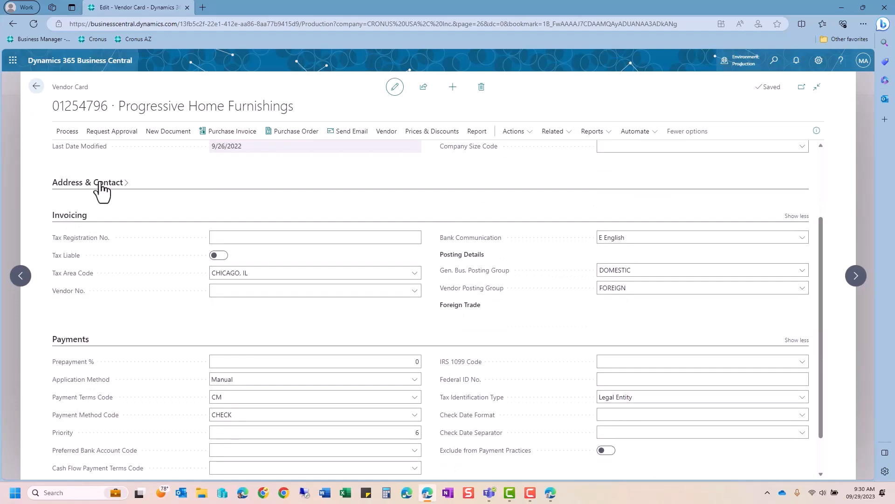
pyautogui.click(77, 218)
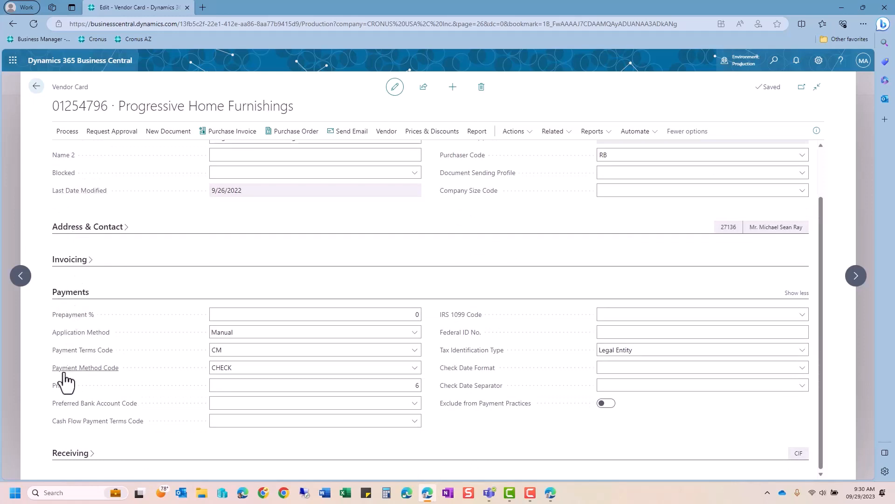
# Step: Expand the Receiving section, reduce the Payments section to its main fields and collapse Receiving again
pyautogui.click(75, 454)
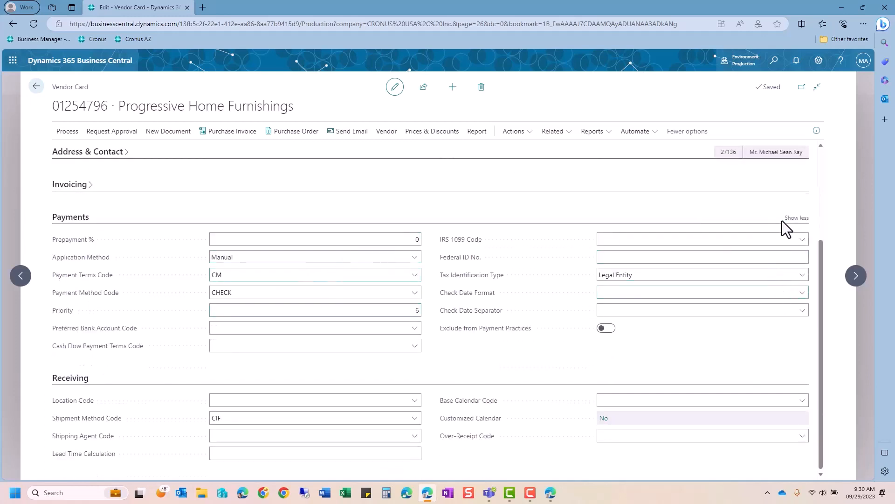
pyautogui.click(793, 219)
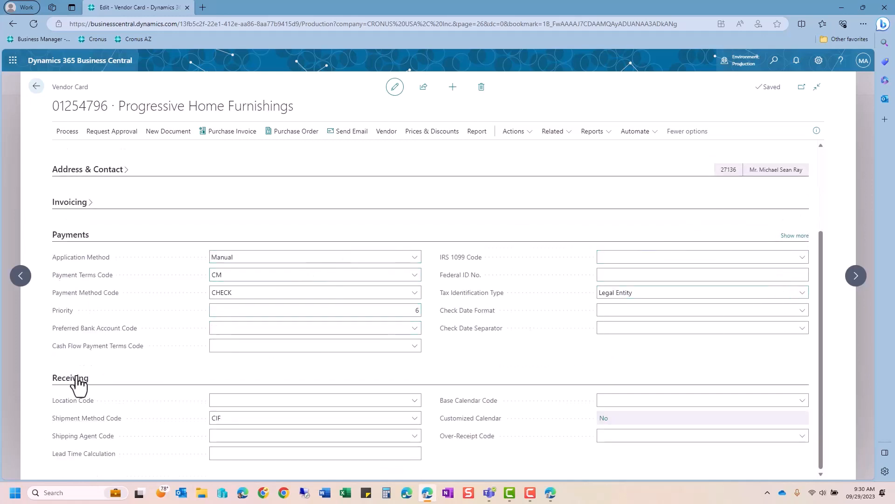
pyautogui.click(78, 382)
pyautogui.moveTo(91, 364)
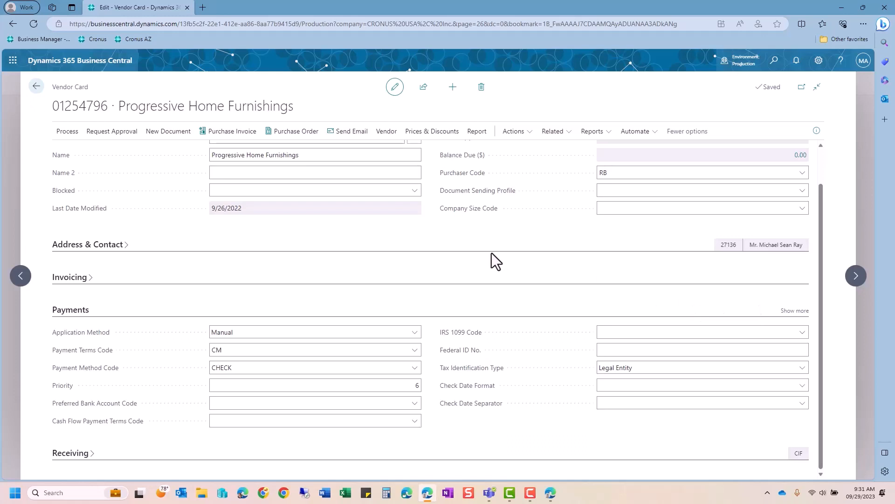
# Step: Show the vendor card's FactBox pane and review its Details and Attachments, ending on Details
pyautogui.scroll(1, 491, 254)
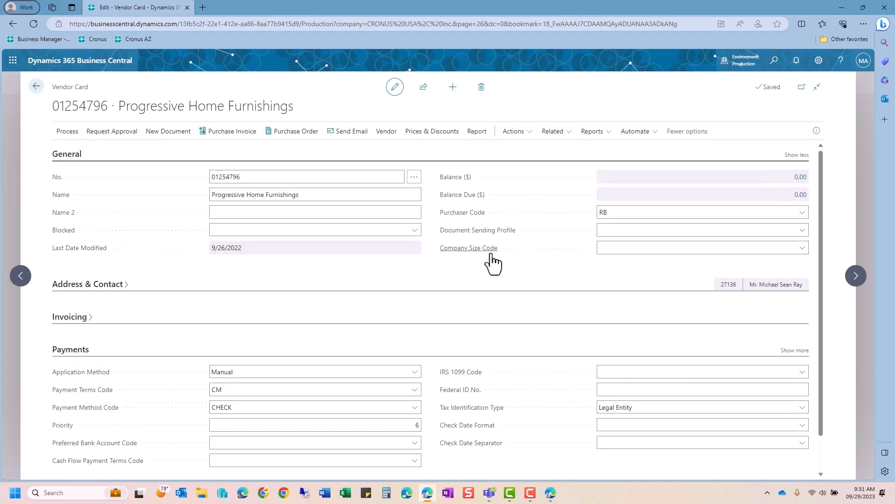
pyautogui.click(817, 132)
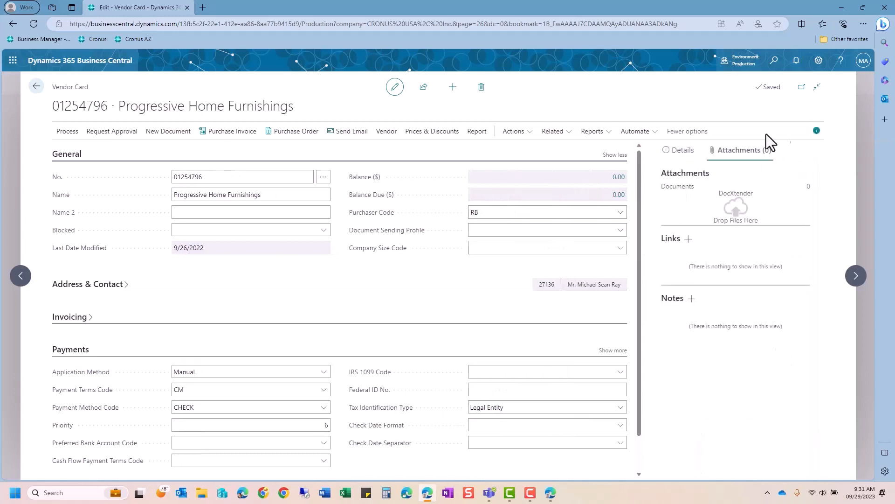
pyautogui.click(684, 151)
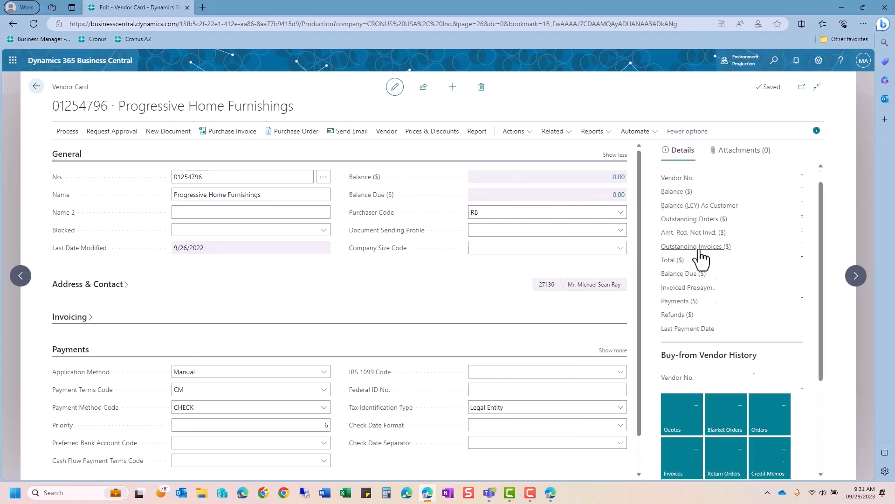
pyautogui.scroll(-4, 694, 243)
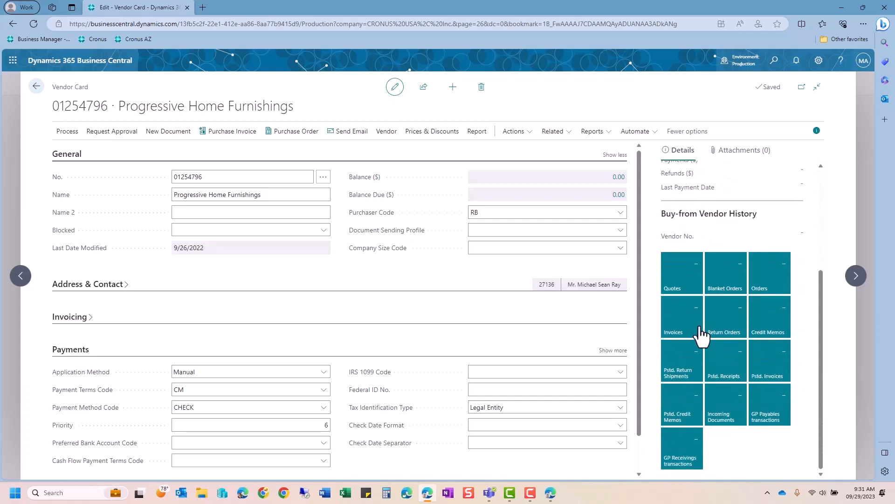
pyautogui.scroll(4, 701, 326)
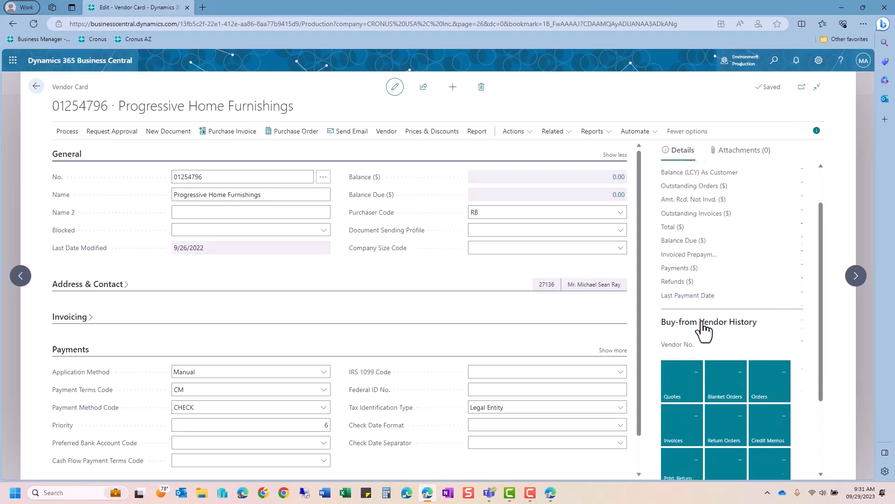
pyautogui.click(745, 151)
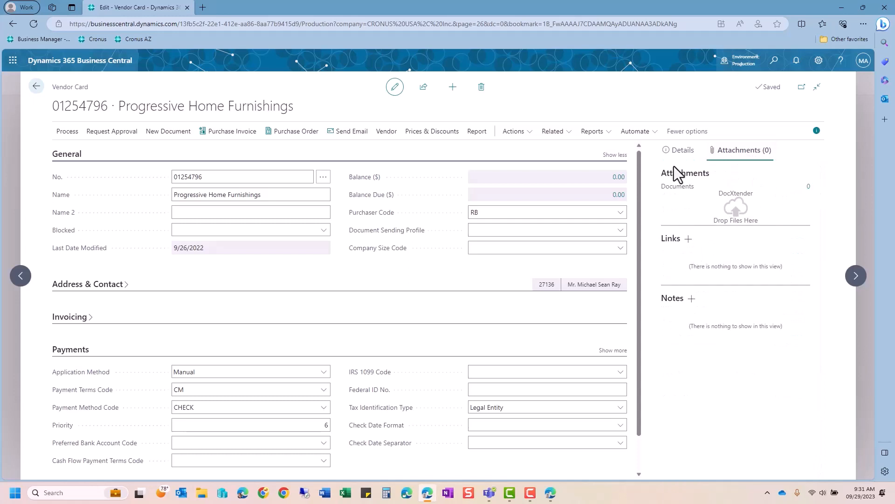
pyautogui.click(683, 151)
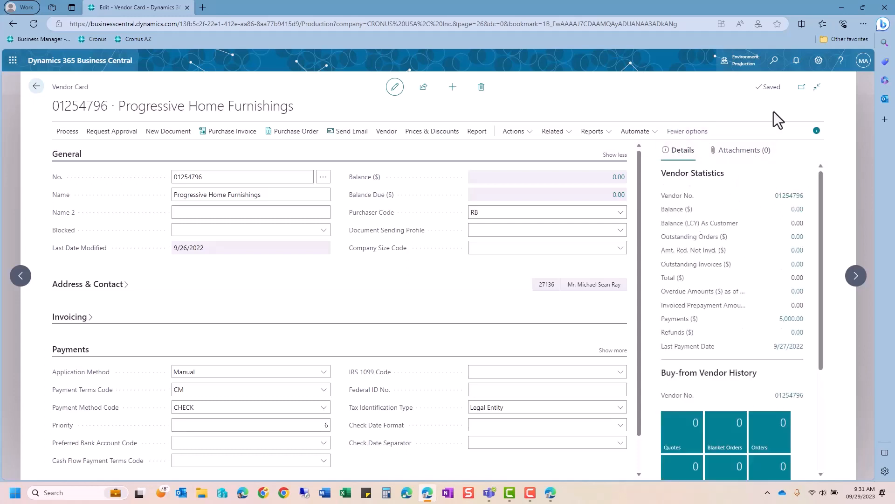
# Step: Personalize the vendor card and remove Outstanding Orders ($), Amt. Rcd. Not Invd. ($) and Balance (LCY) As Customer from Vendor Statistics
pyautogui.click(820, 60)
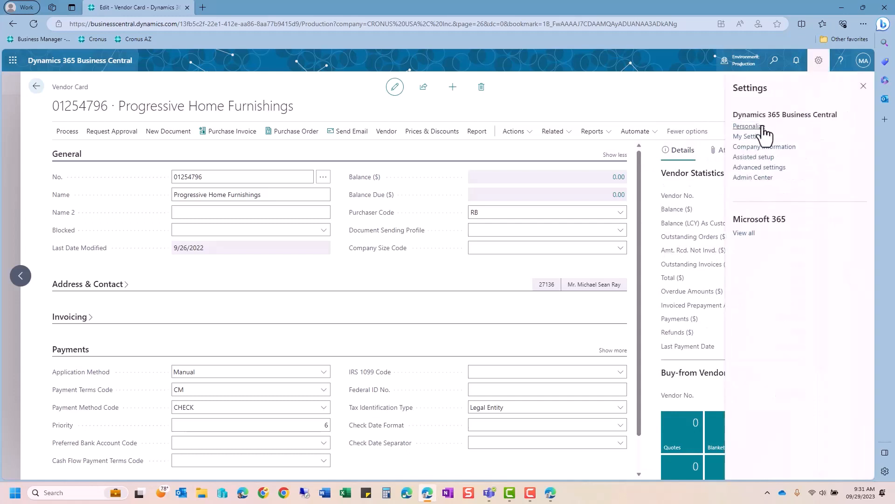
pyautogui.click(762, 127)
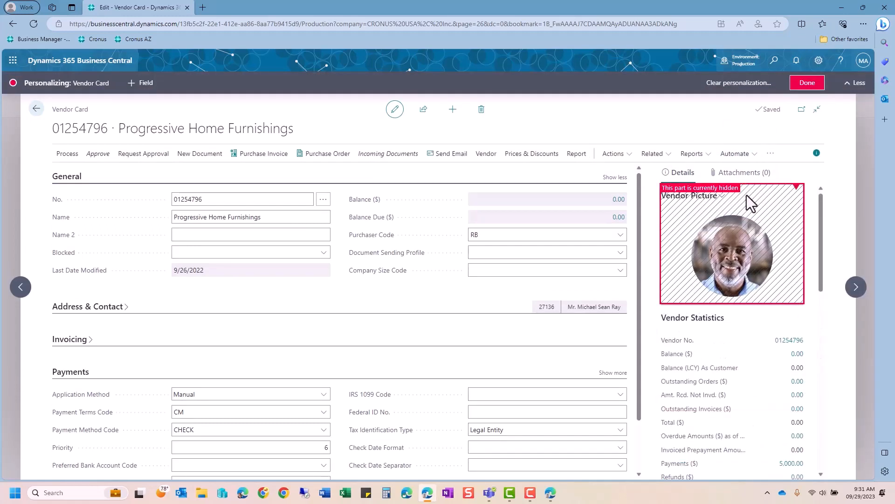
pyautogui.scroll(-2, 758, 242)
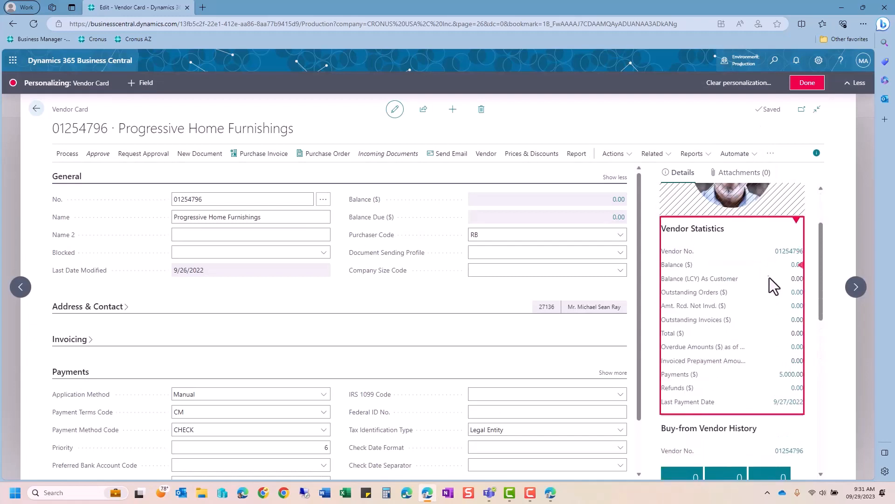
pyautogui.click(799, 291)
pyautogui.click(727, 320)
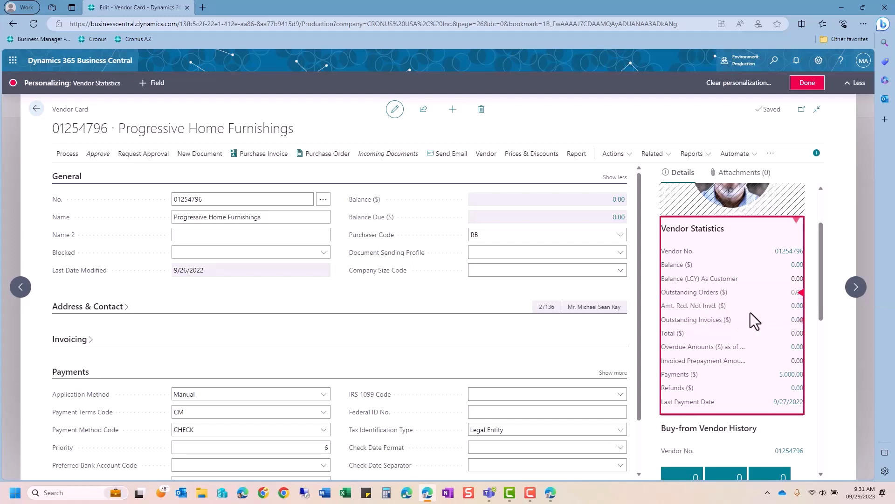
pyautogui.click(801, 293)
pyautogui.click(784, 321)
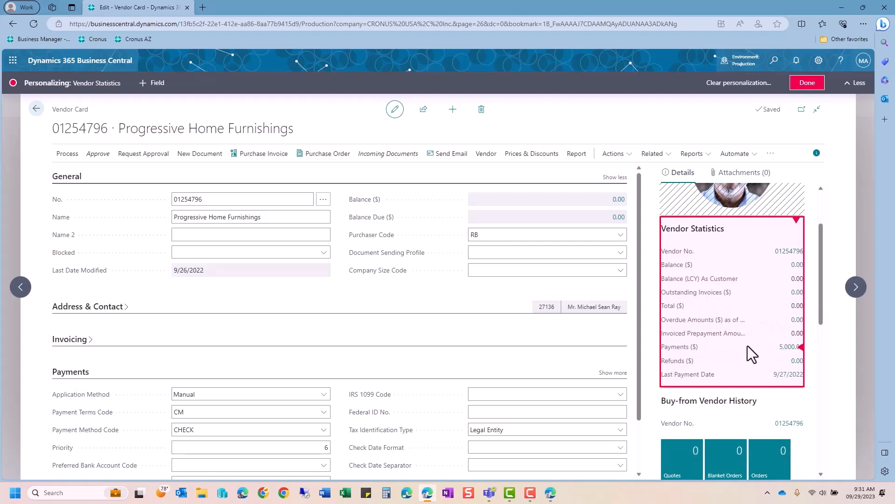
pyautogui.click(800, 280)
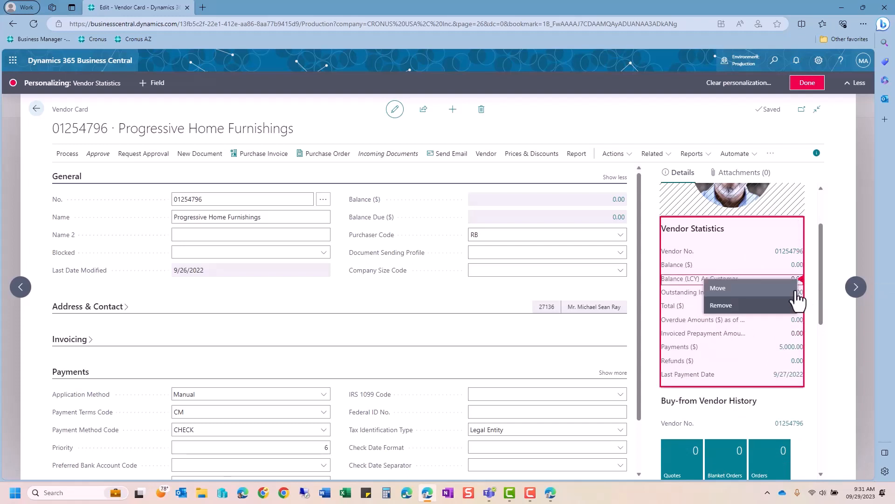
pyautogui.click(770, 305)
# Step: Remove the Blanket Orders and Quotes tiles from Buy-from Vendor History and finish the personalization
pyautogui.scroll(-4, 747, 287)
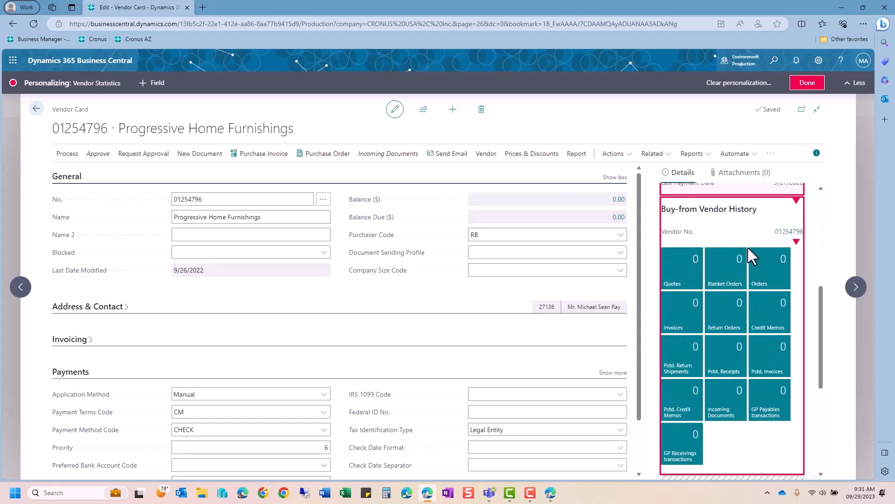
pyautogui.click(744, 253)
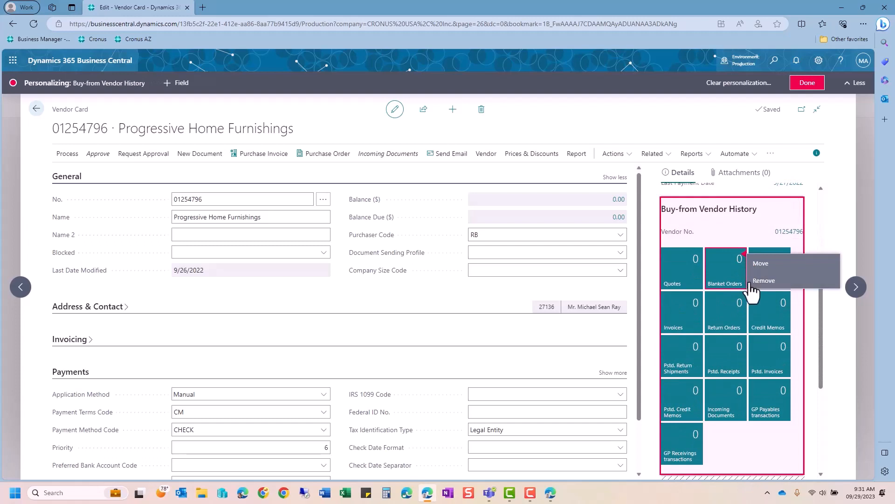
pyautogui.click(753, 280)
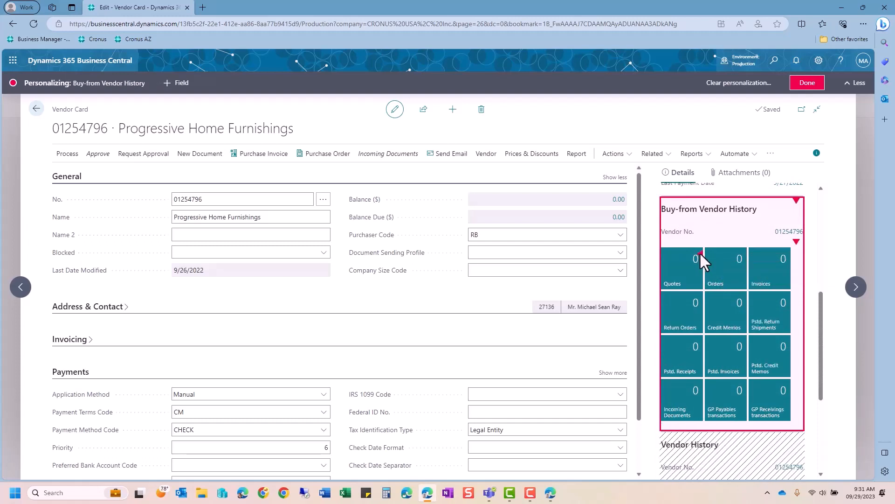
pyautogui.click(700, 251)
pyautogui.click(713, 280)
pyautogui.scroll(-4, 716, 293)
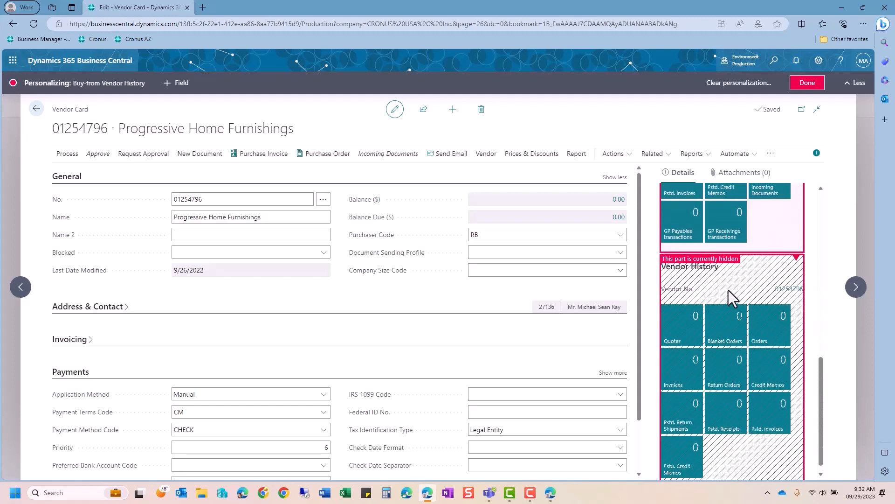
pyautogui.scroll(5, 728, 290)
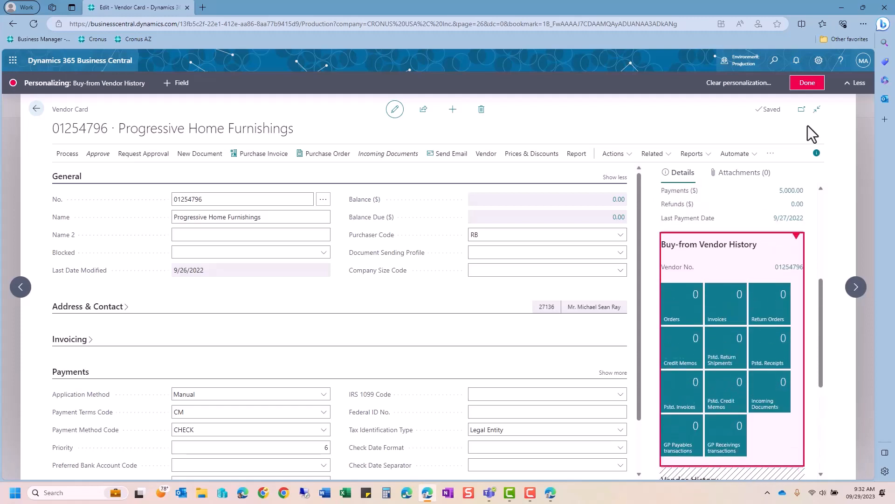
pyautogui.click(808, 88)
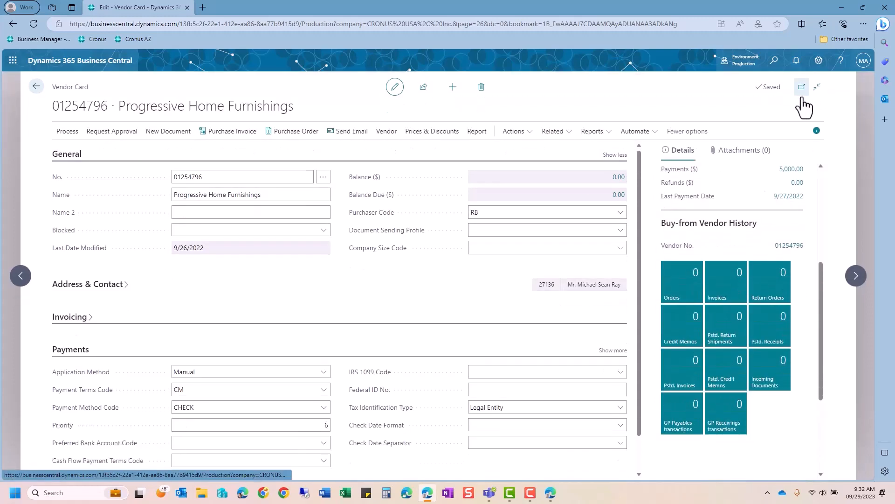
# Step: Leave the vendor card and return to the company's role center
pyautogui.scroll(2, 730, 201)
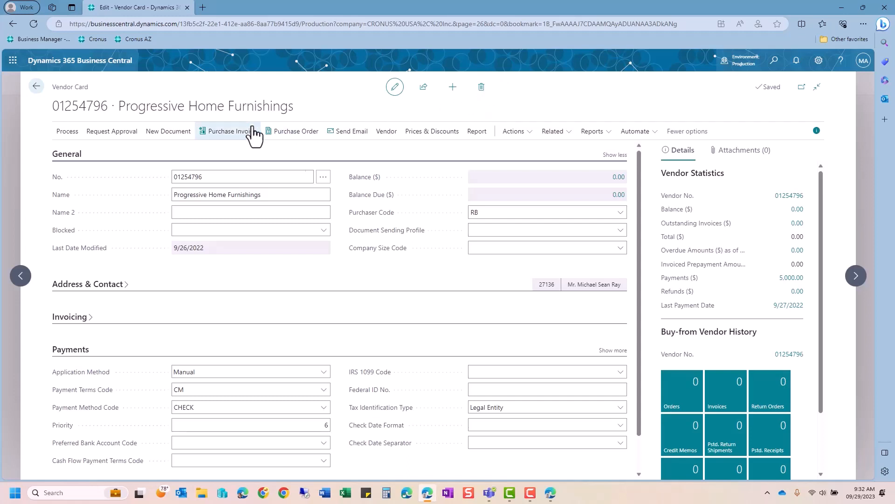
pyautogui.click(35, 88)
pyautogui.click(35, 89)
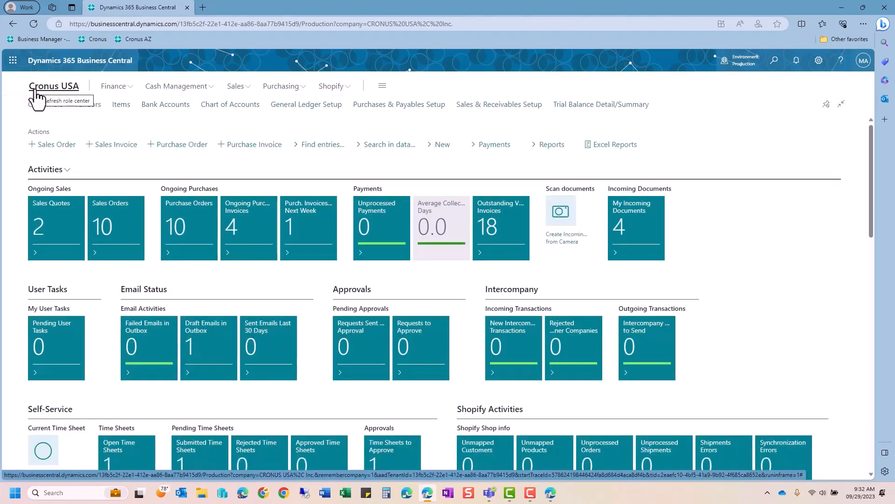
# Step: Open the Business Manager feature overview, explore more roles and browse the Finance reports under Reports & Analysis
pyautogui.click(384, 87)
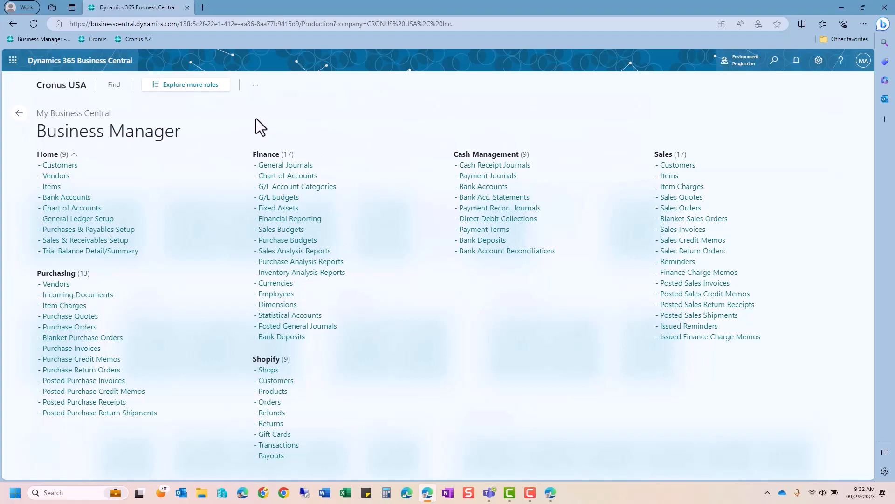
pyautogui.click(198, 88)
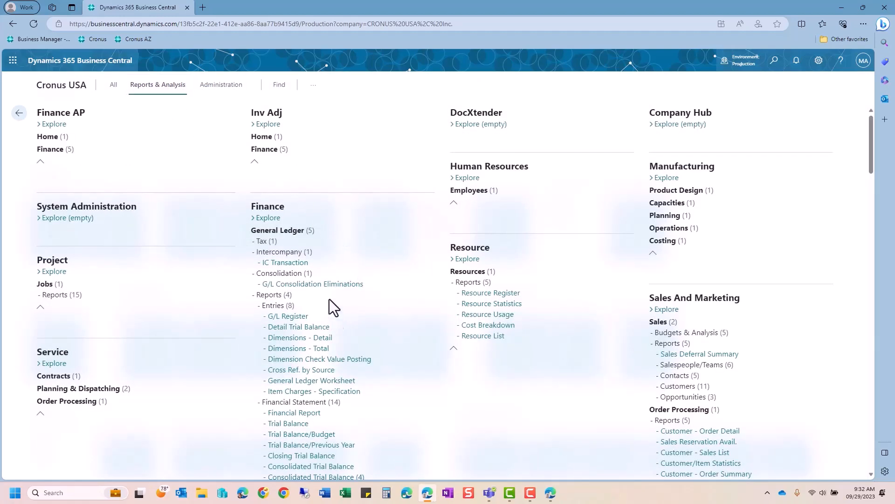
pyautogui.scroll(-2, 326, 308)
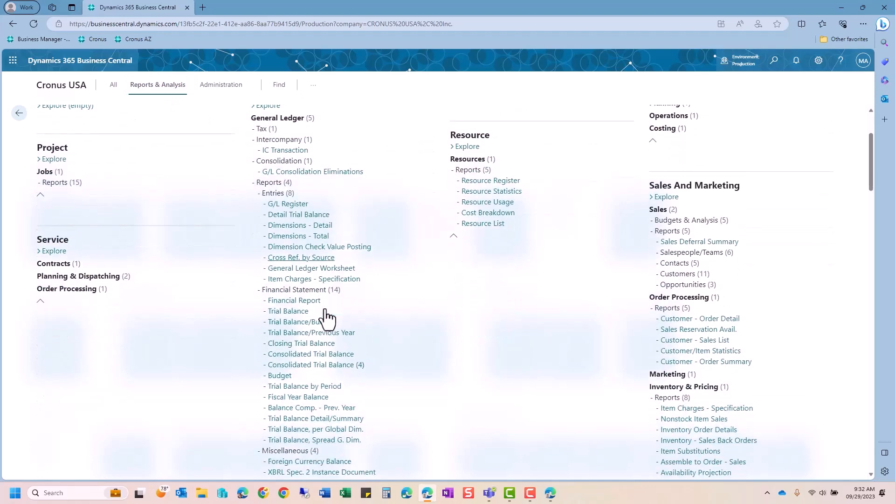
pyautogui.scroll(-1, 328, 399)
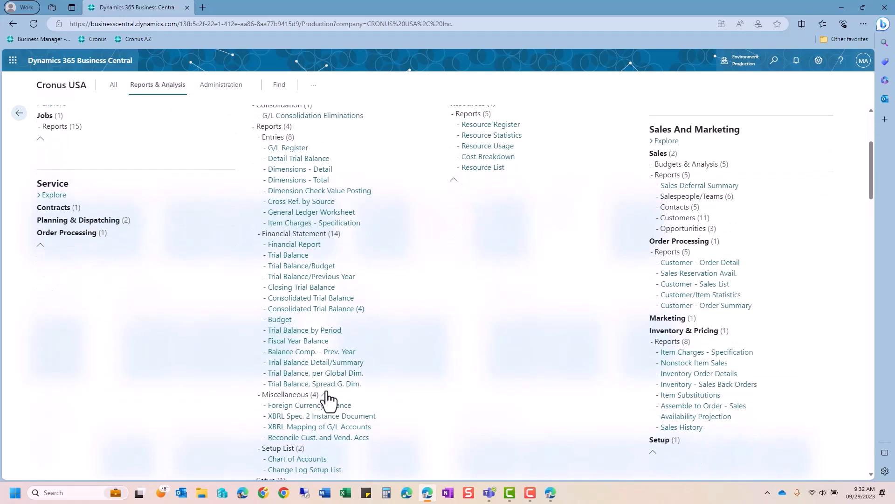
# Step: Browse the finance reports listed under Receivables, Payables and Fixed Assets
pyautogui.scroll(-3, 328, 399)
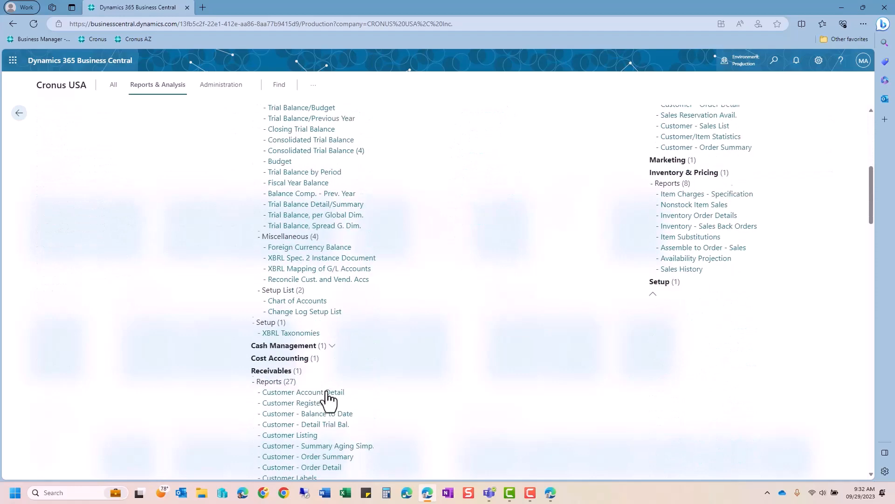
pyautogui.scroll(-1, 327, 400)
pyautogui.scroll(-3, 312, 354)
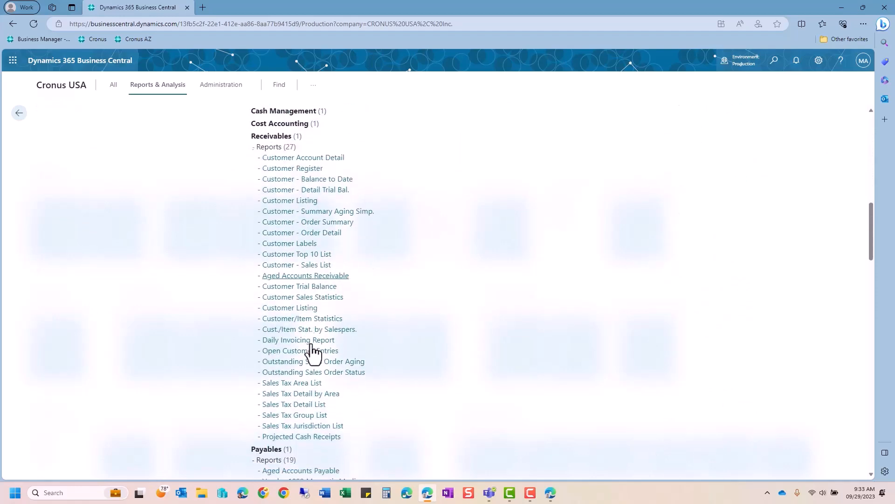
pyautogui.scroll(-3, 312, 354)
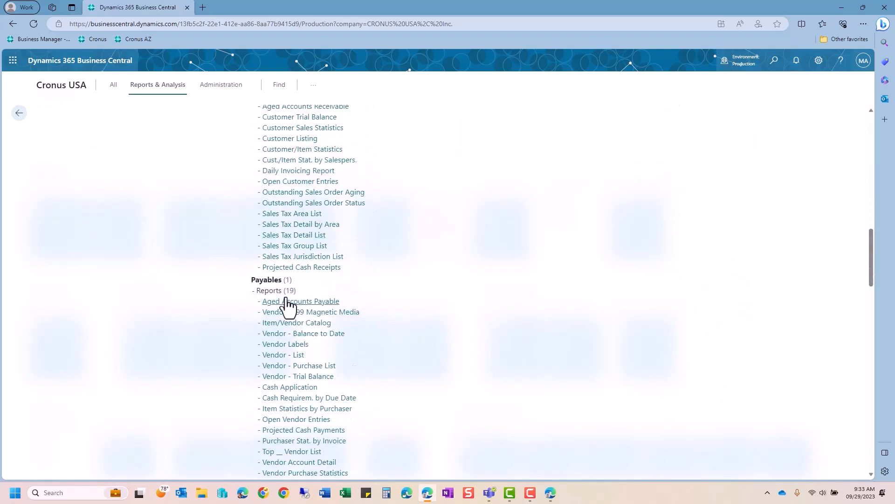
pyautogui.scroll(-3, 315, 337)
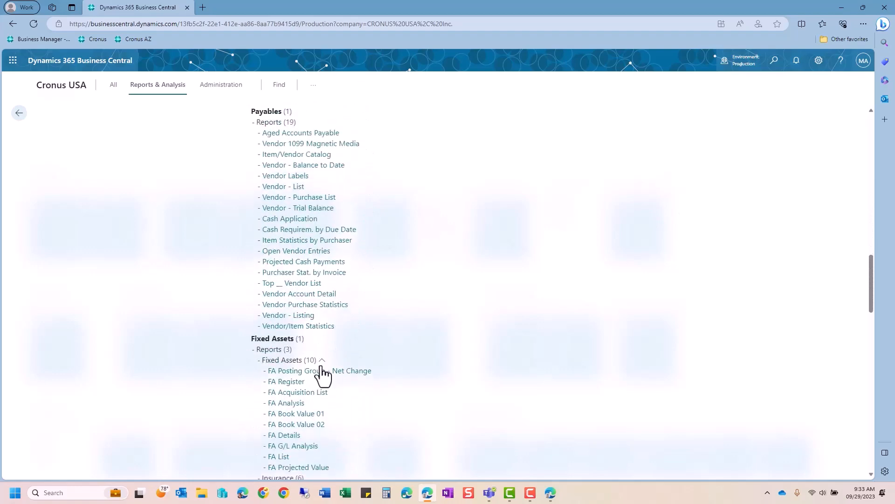
pyautogui.scroll(6, 322, 386)
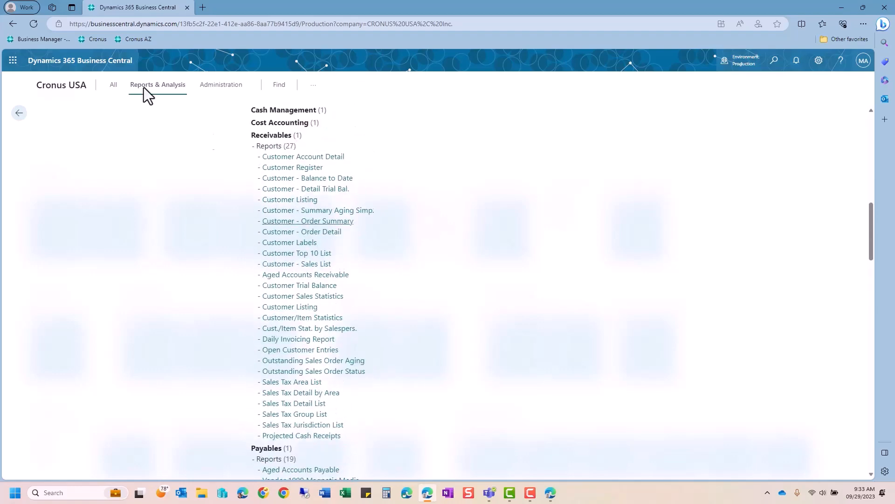
# Step: Leave the role and report overview for the company's role center and open the vendor list
pyautogui.click(18, 114)
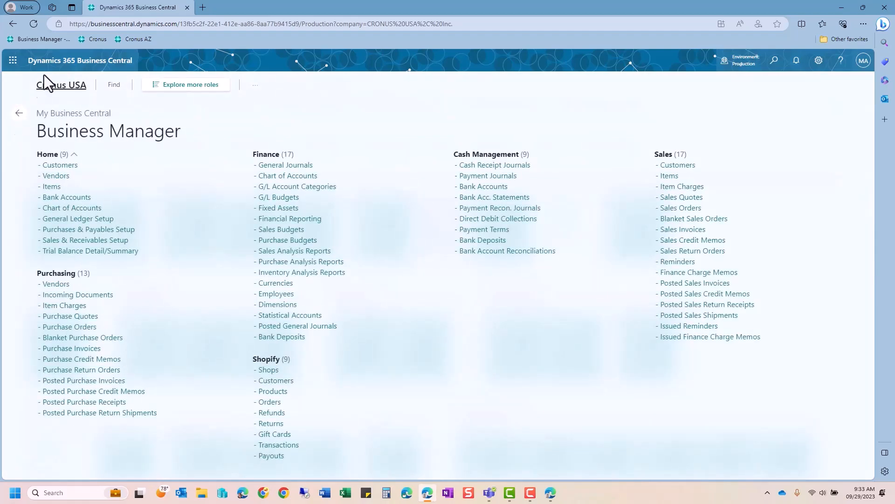
pyautogui.click(57, 85)
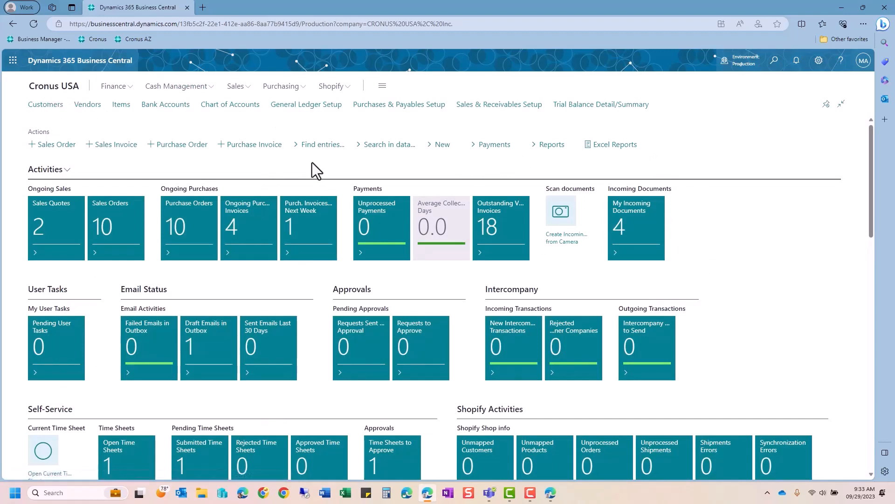
pyautogui.click(88, 112)
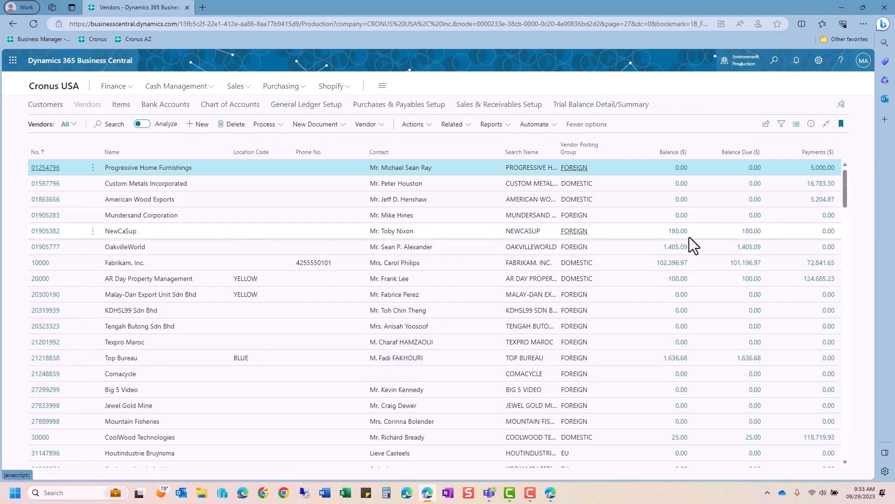
# Step: Sort the vendor list by No. in both directions and by Name, and end with Location Code in descending order
pyautogui.click(35, 156)
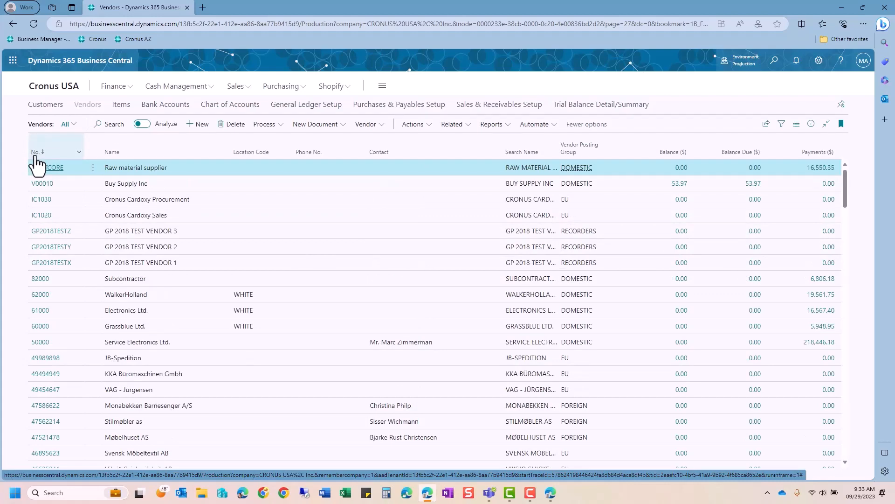
pyautogui.click(35, 155)
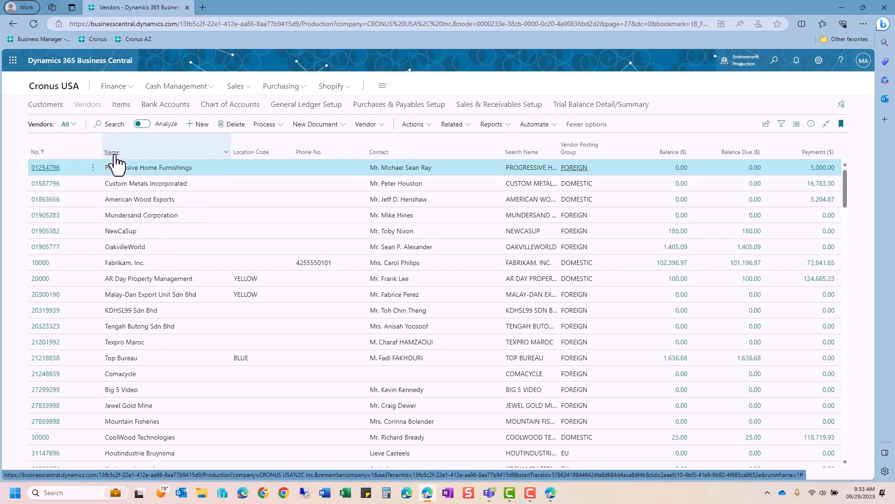
pyautogui.click(115, 155)
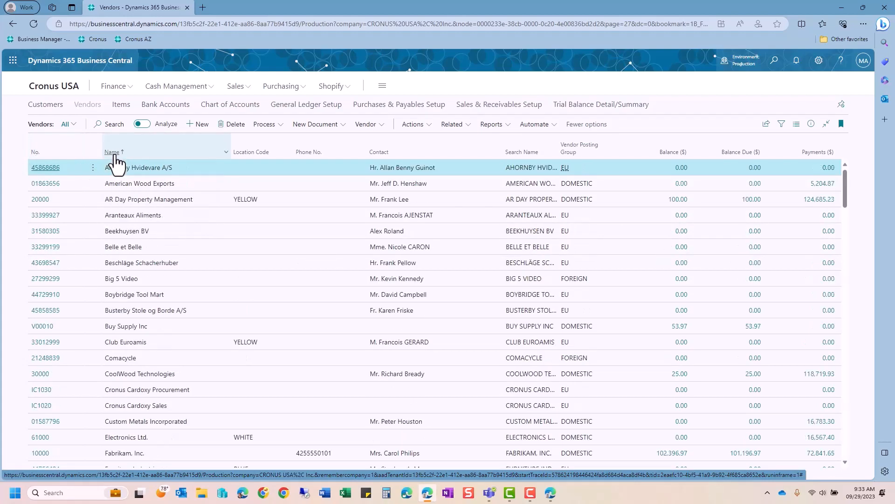
pyautogui.click(251, 154)
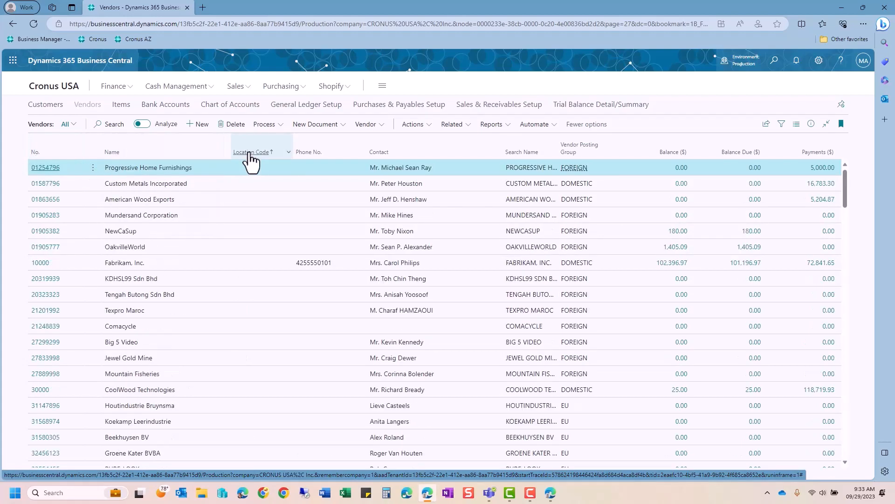
pyautogui.click(288, 156)
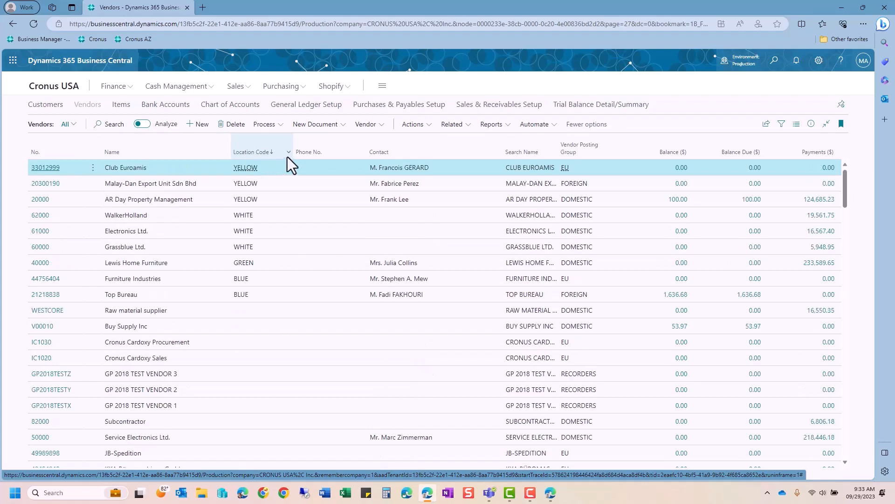
# Step: Filter the vendor list to the Location Code value YELLOW, and clear that filter again
pyautogui.click(288, 152)
pyautogui.click(288, 152)
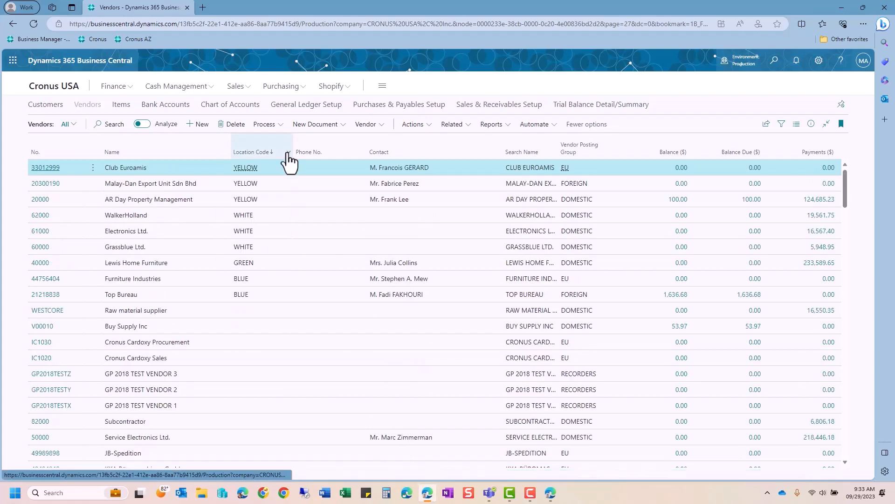
pyautogui.click(288, 154)
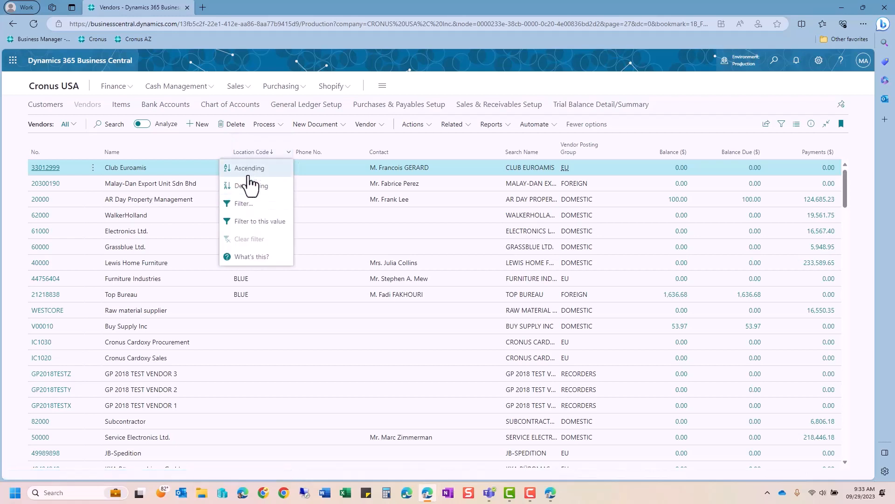
pyautogui.click(260, 222)
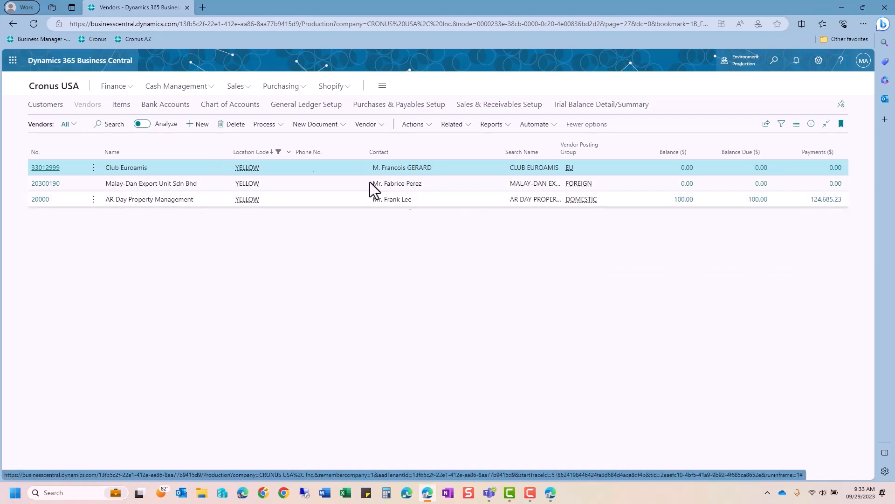
pyautogui.click(289, 154)
pyautogui.click(255, 242)
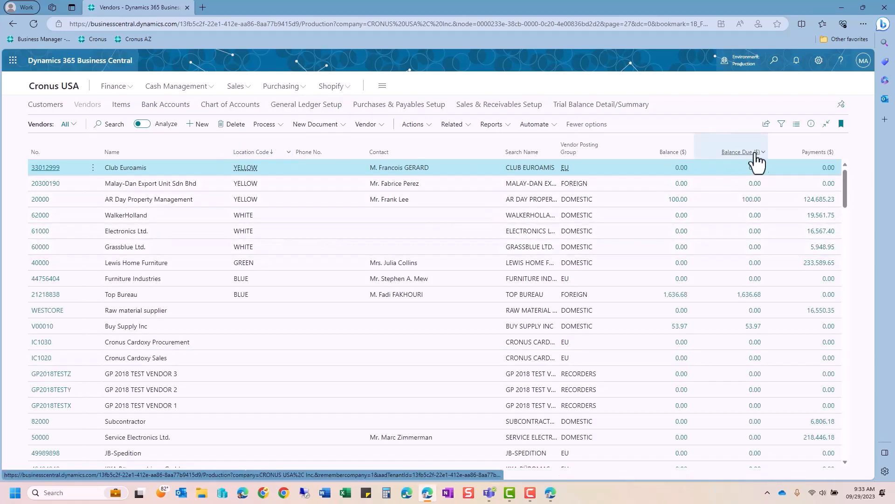
# Step: Show the filter options for the vendor list and filter Balance Due ($) by <>0
pyautogui.click(782, 124)
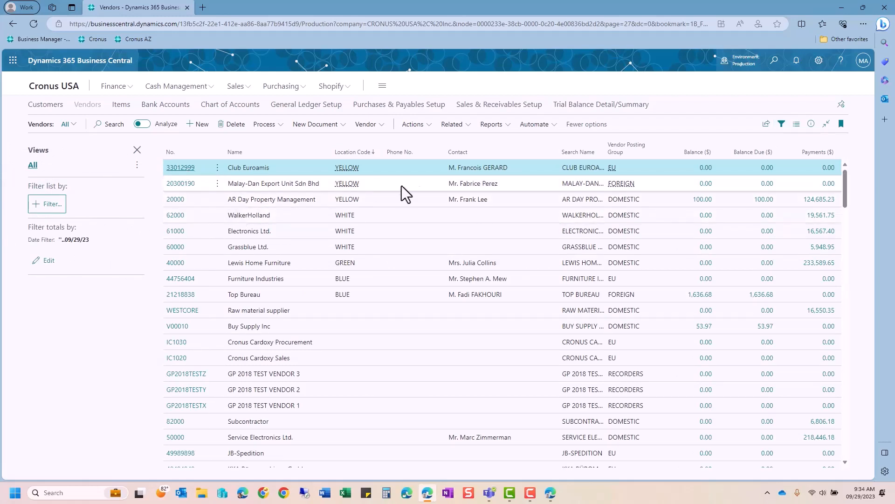
pyautogui.click(46, 208)
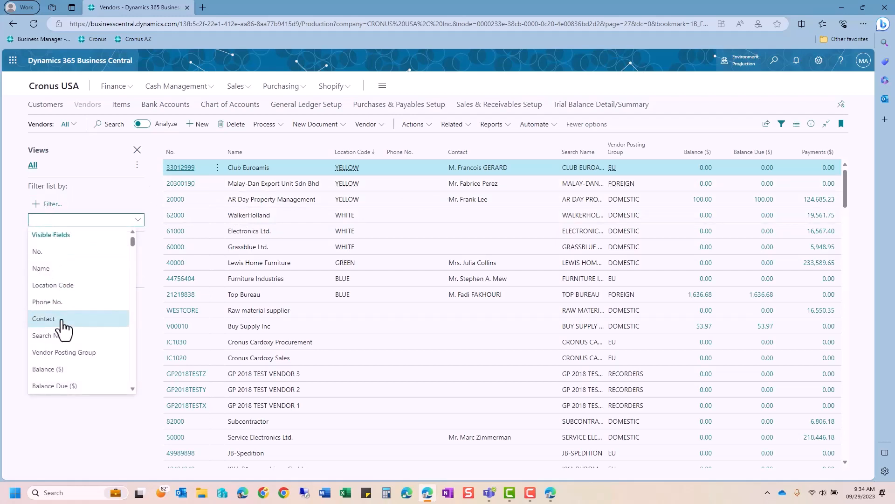
pyautogui.click(63, 386)
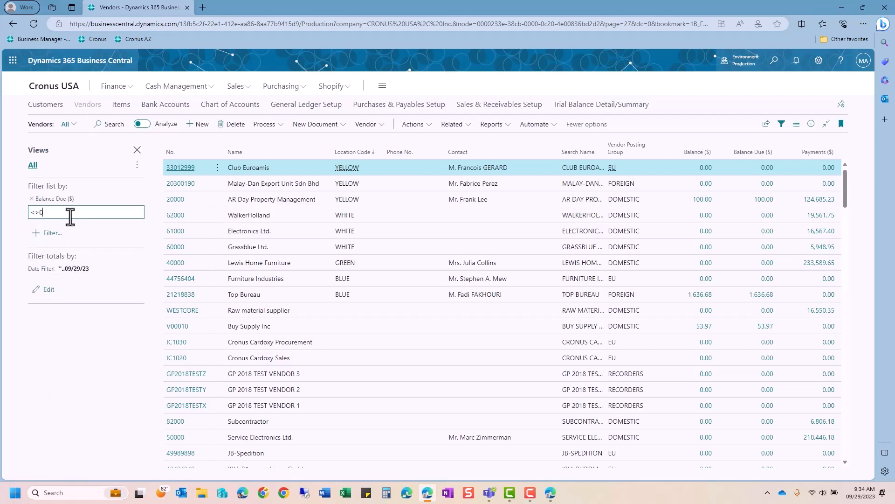
pyautogui.write('<>0')
pyautogui.press('Return')
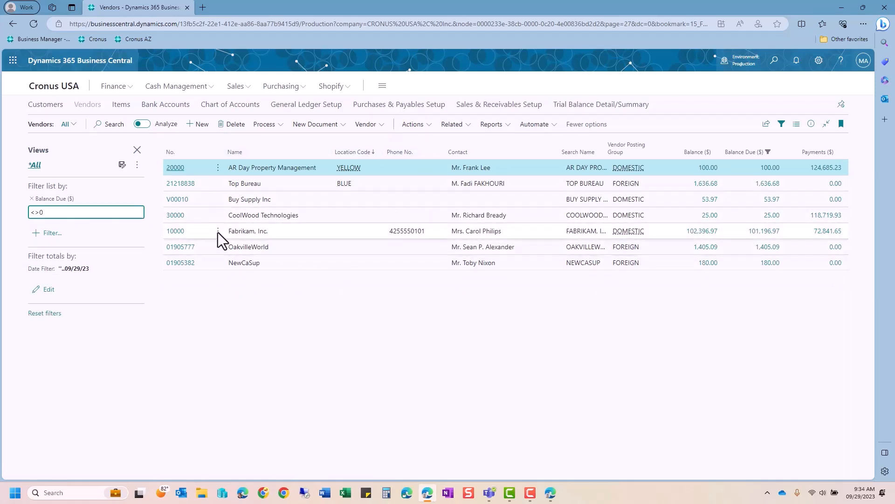
# Step: Save the filtered vendor list as a view named Balance Due
pyautogui.click(122, 164)
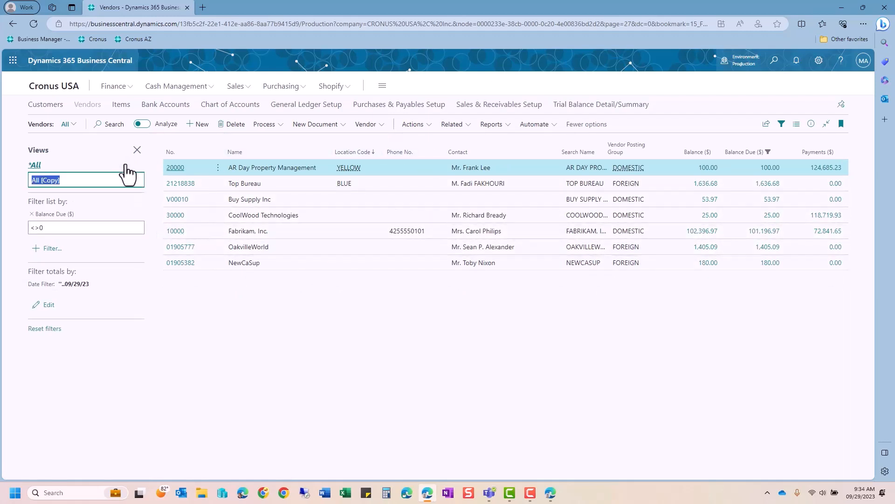
pyautogui.write('Balance Due')
pyautogui.press('Return')
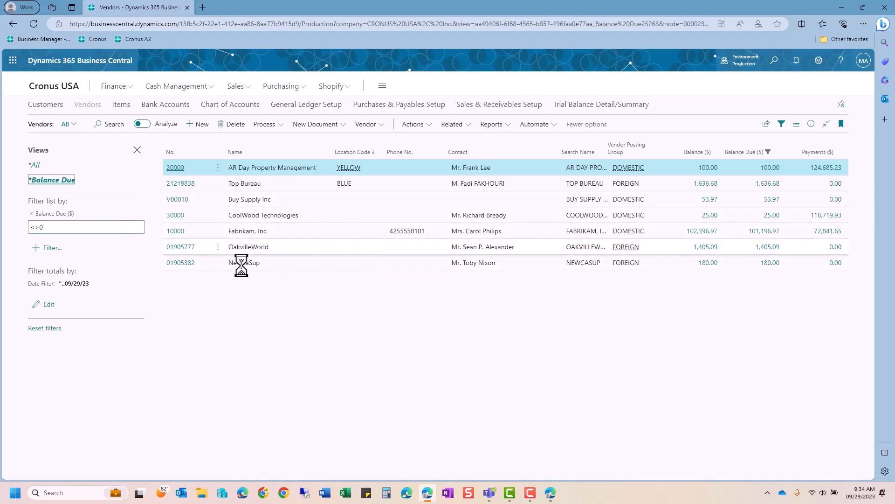
pyautogui.click(52, 248)
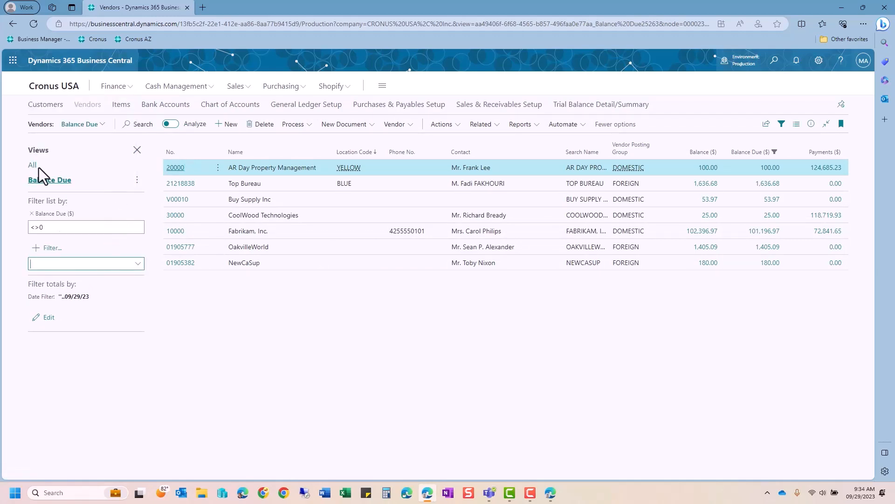
# Step: Switch back to the All view and filter the vendors by an empty Contact using ''
pyautogui.click(32, 166)
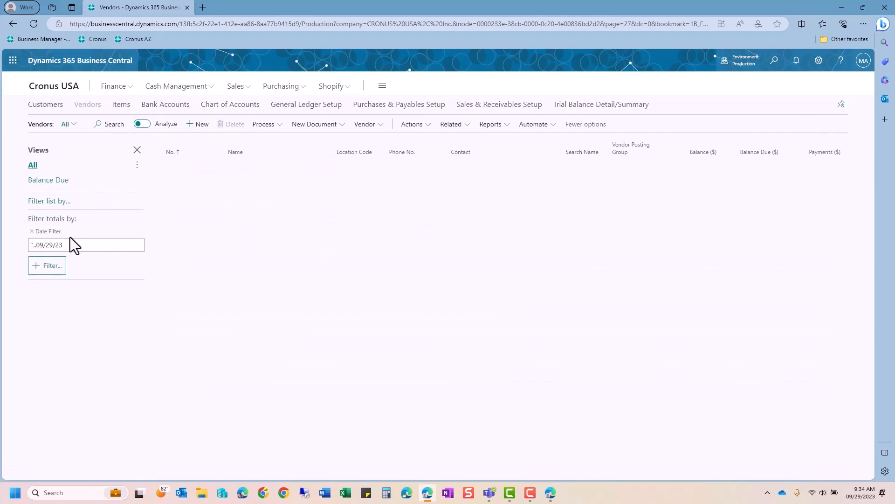
pyautogui.click(55, 210)
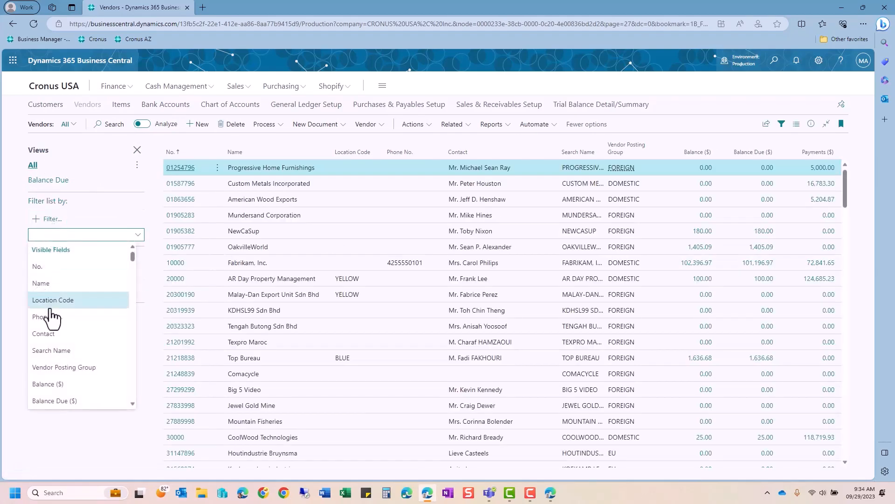
pyautogui.scroll(-1, 64, 351)
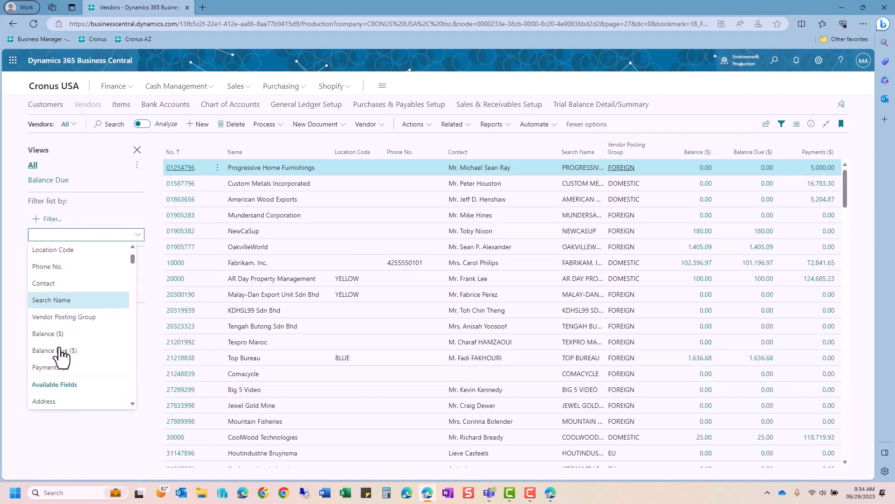
pyautogui.click(55, 286)
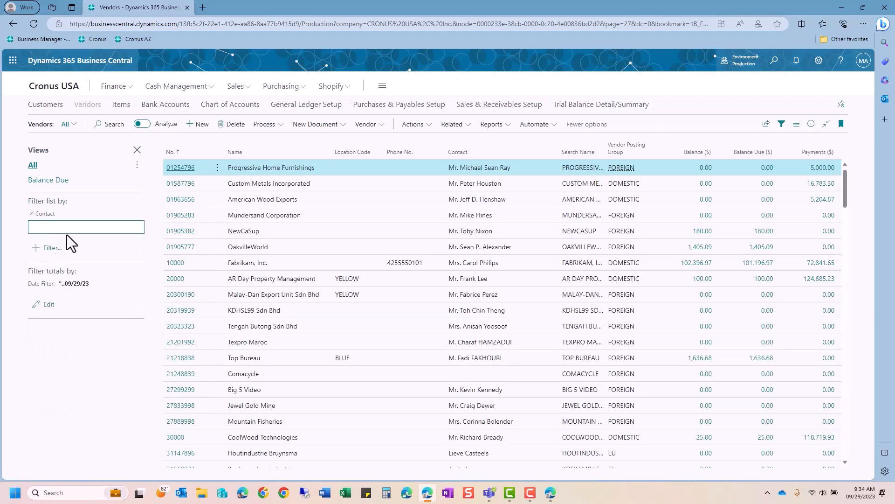
pyautogui.write("''")
pyautogui.press('Return')
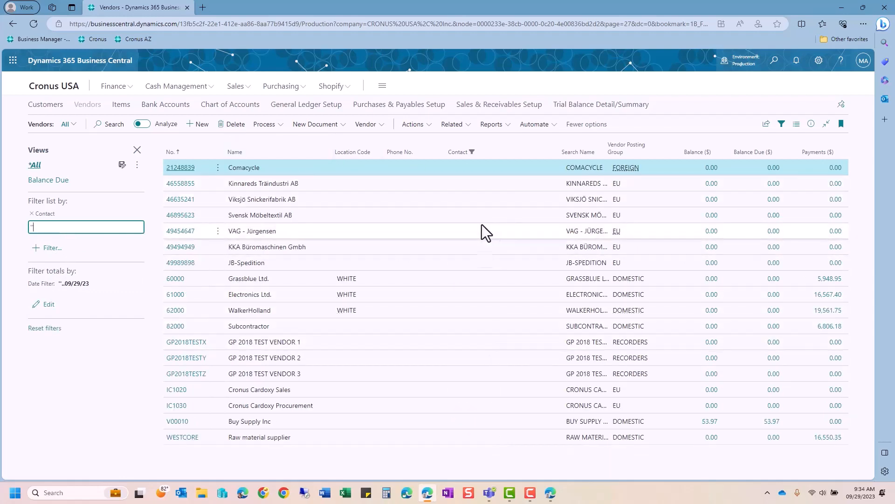
# Step: Save the list of vendors without a contact as a view named Blank Contact
pyautogui.click(123, 165)
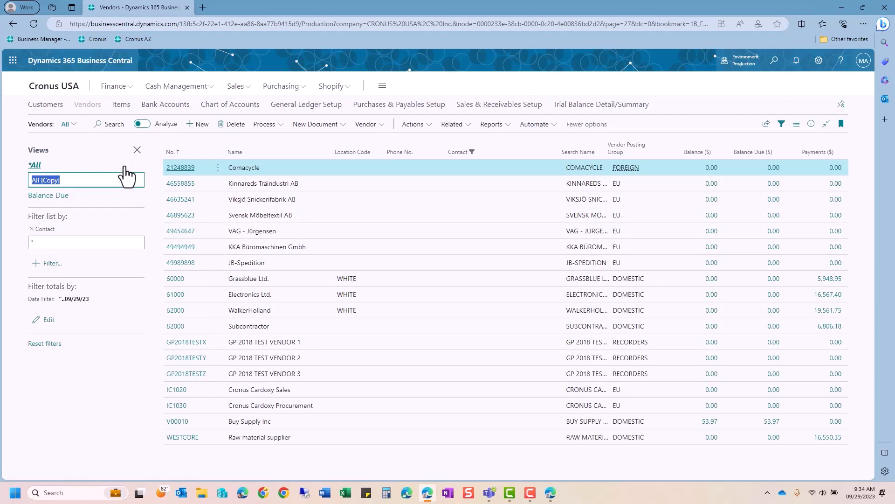
pyautogui.write('Blank Contact')
pyautogui.press('Return')
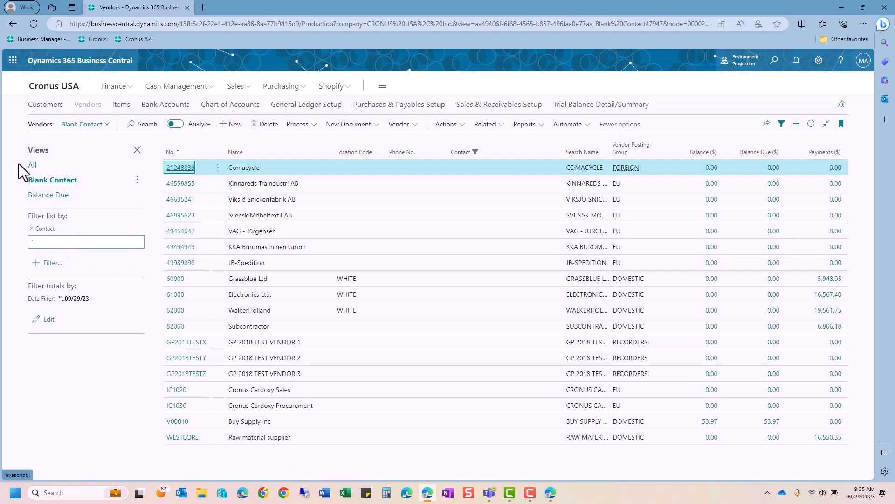
# Step: Sort the All view of the vendor list by Name and save it as a view named Name Order
pyautogui.click(32, 168)
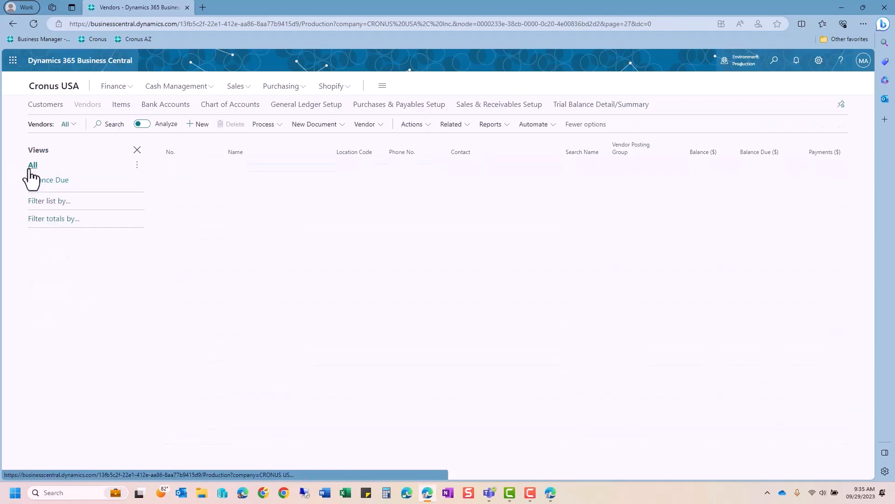
pyautogui.click(234, 158)
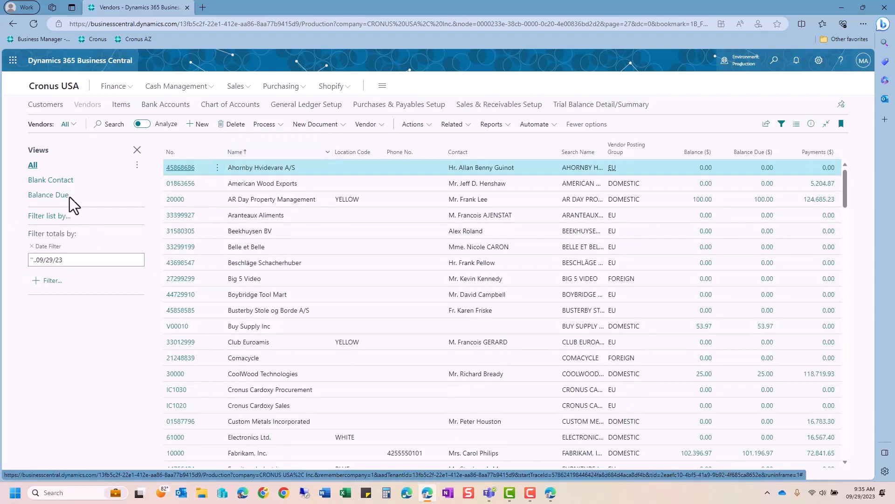
pyautogui.click(137, 165)
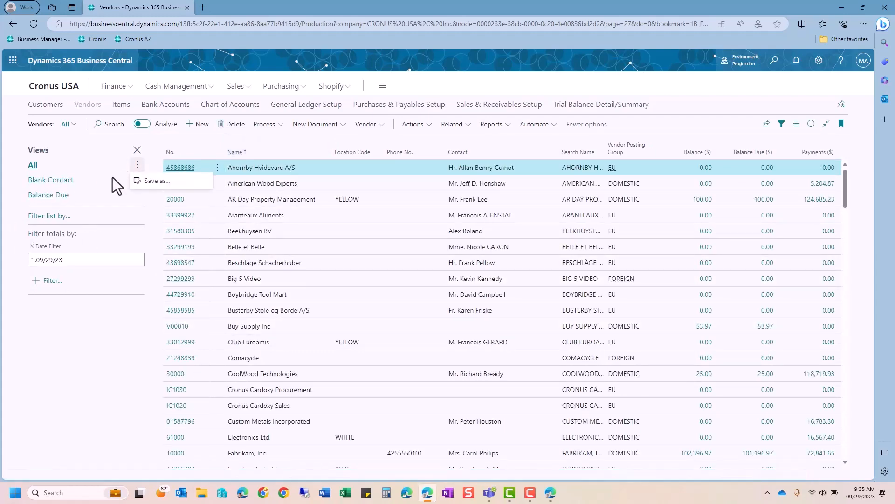
pyautogui.click(158, 188)
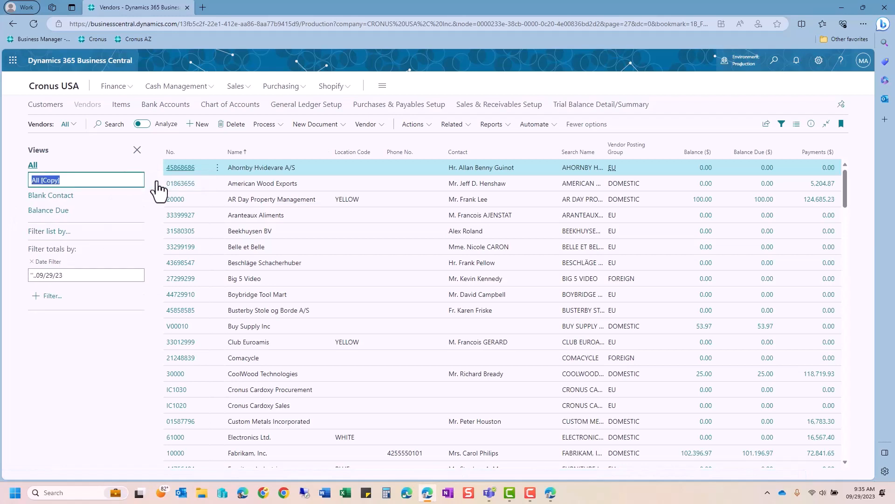
pyautogui.write('Name Order')
pyautogui.press('Return')
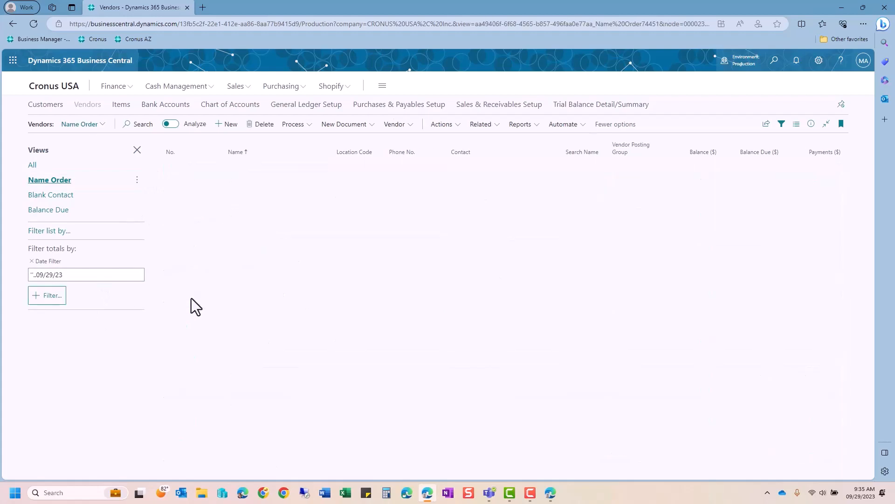
# Step: Return to the All view and filter the vendors by an empty State using ''
pyautogui.click(32, 167)
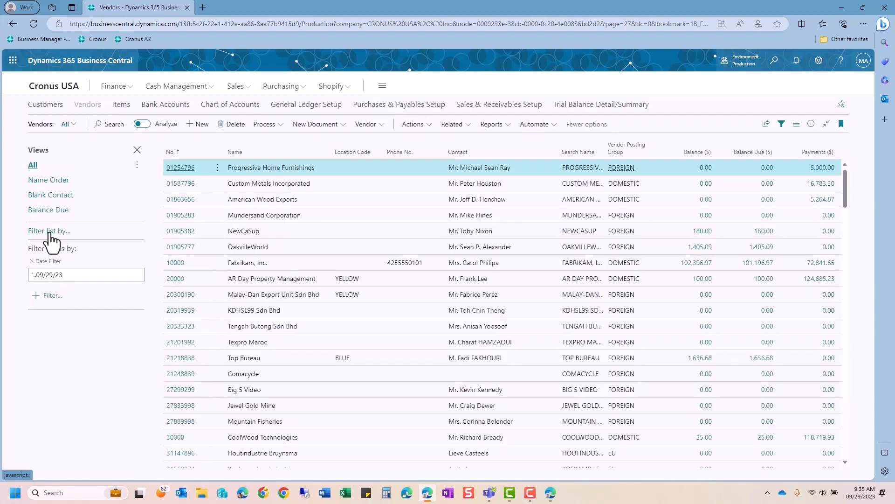
pyautogui.click(50, 233)
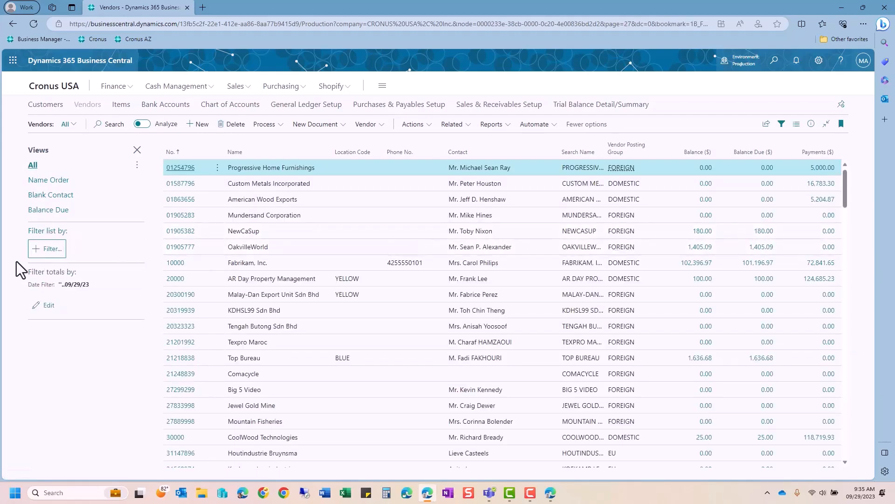
pyautogui.click(39, 253)
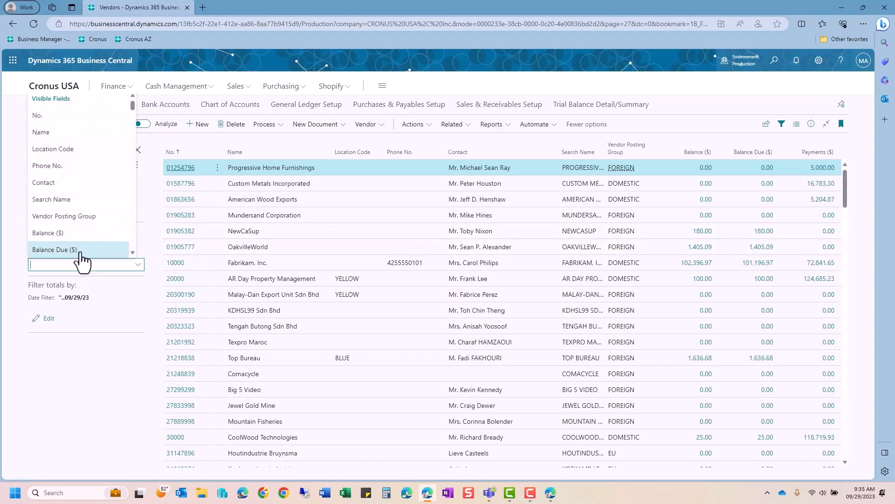
pyautogui.write('State')
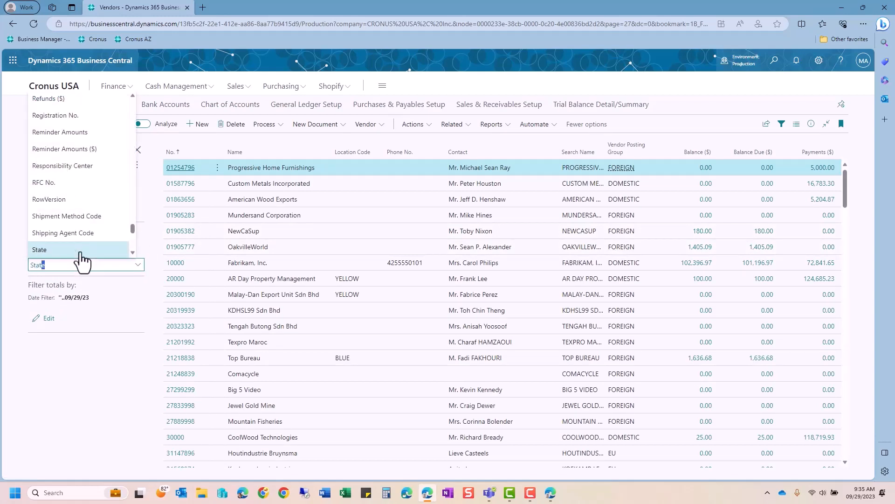
pyautogui.click(54, 251)
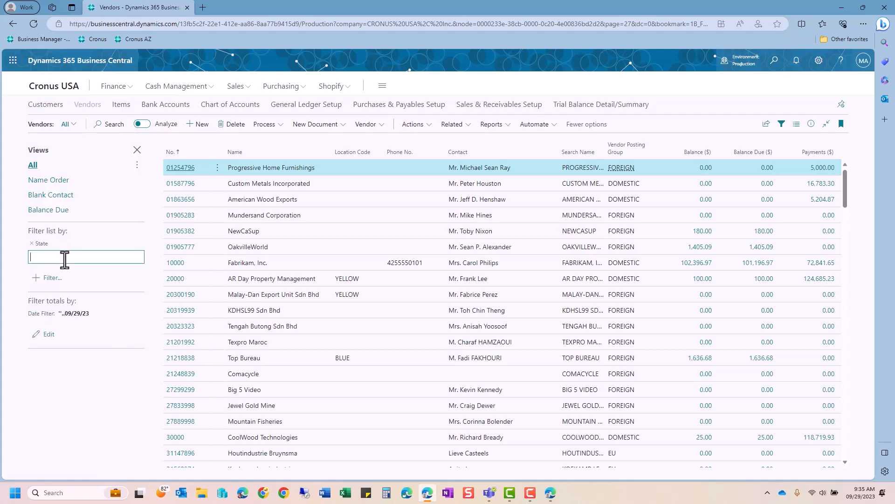
pyautogui.write("''")
pyautogui.press('Return')
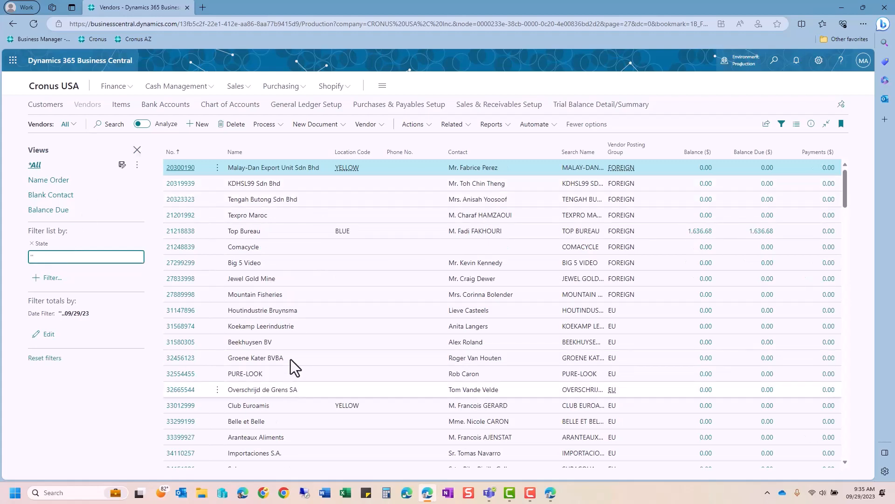
pyautogui.scroll(-5, 303, 346)
pyautogui.scroll(5, 299, 340)
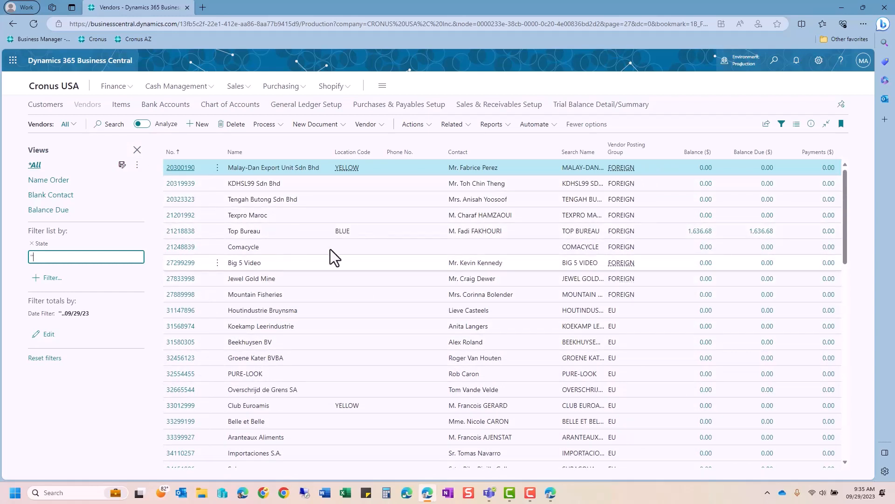
# Step: Add a second vendor list filter that limits Vendor Posting Group to DOMESTIC
pyautogui.click(51, 277)
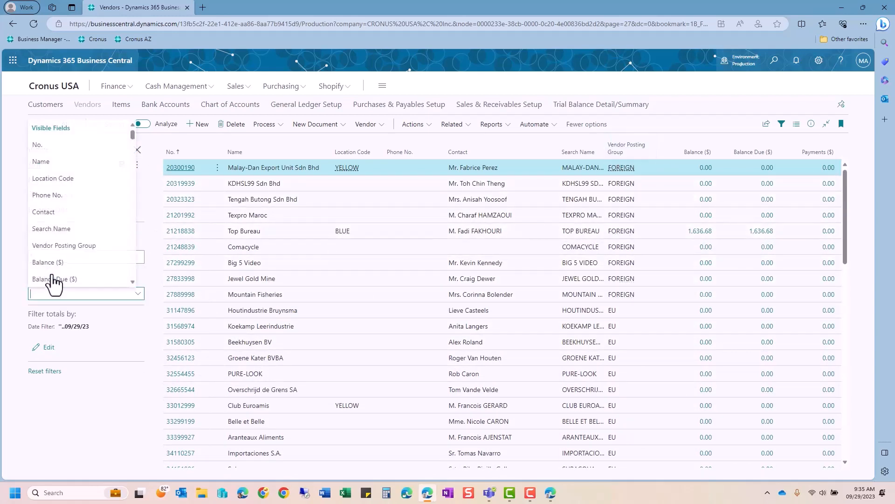
pyautogui.click(70, 247)
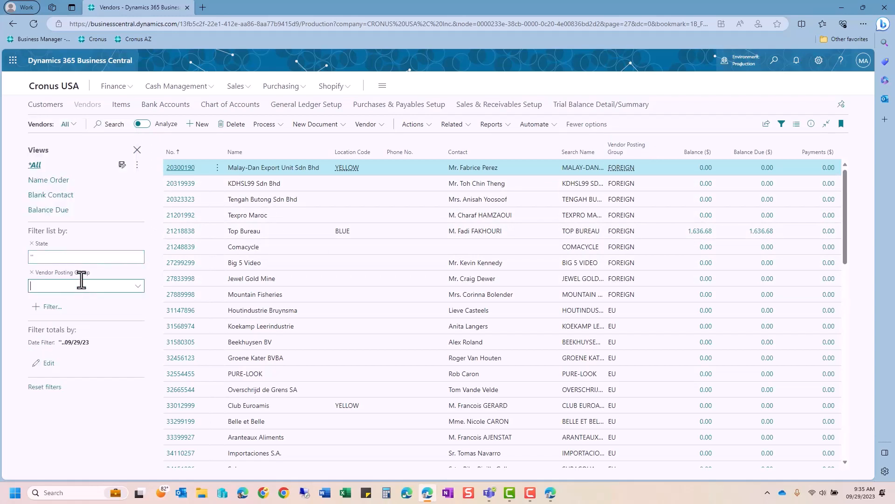
pyautogui.write('Domestin')
pyautogui.press('BackSpace')
pyautogui.write('c')
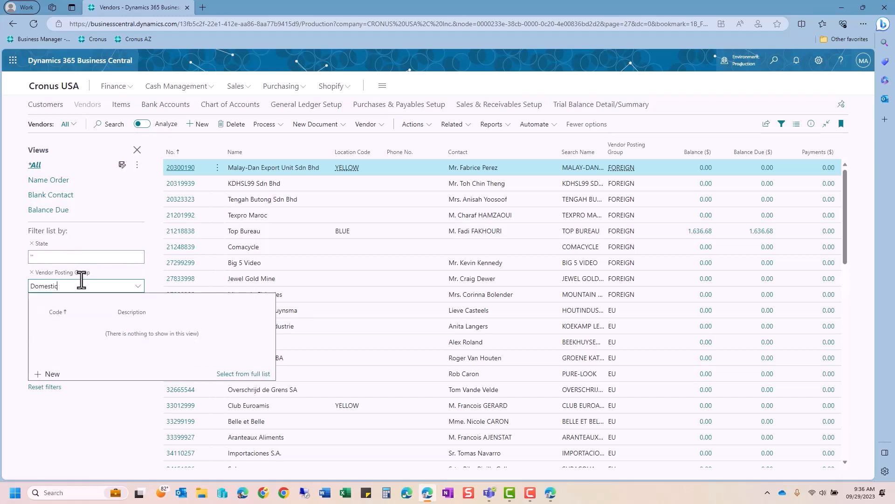
pyautogui.press('Return')
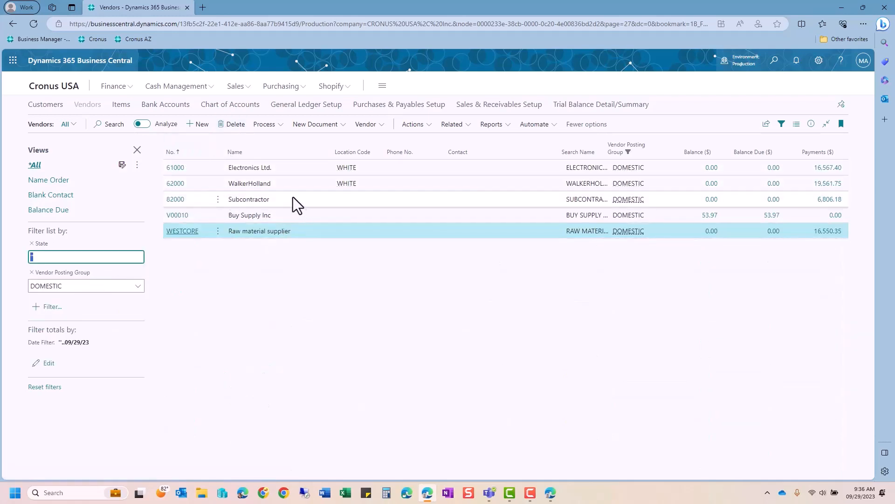
# Step: Save the filtered vendor list as a new view under its suggested name and export that view with Open in Excel
pyautogui.click(122, 165)
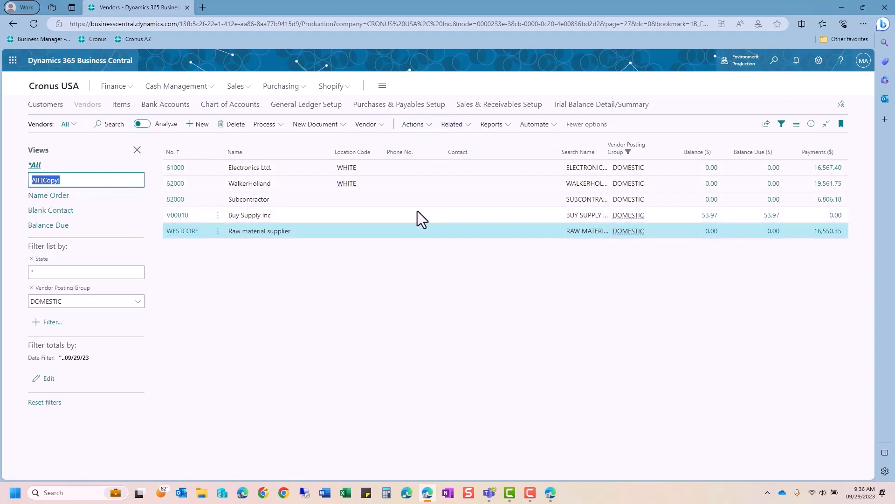
pyautogui.click(766, 124)
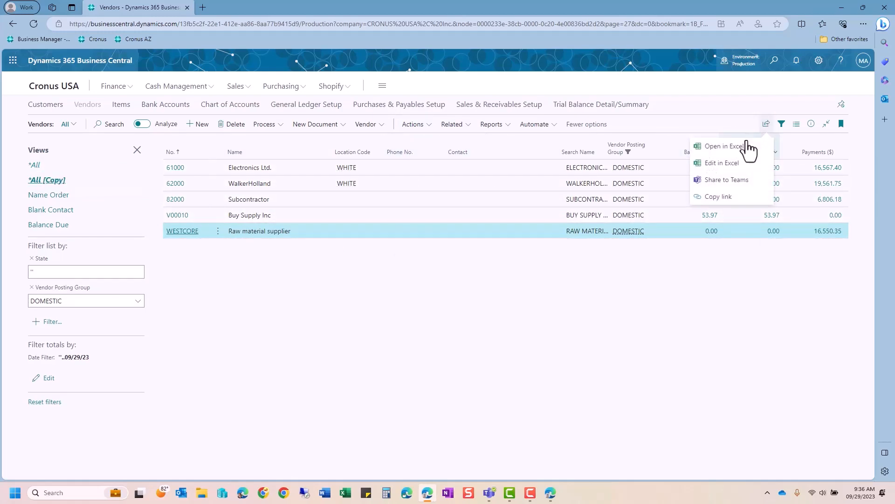
pyautogui.click(743, 146)
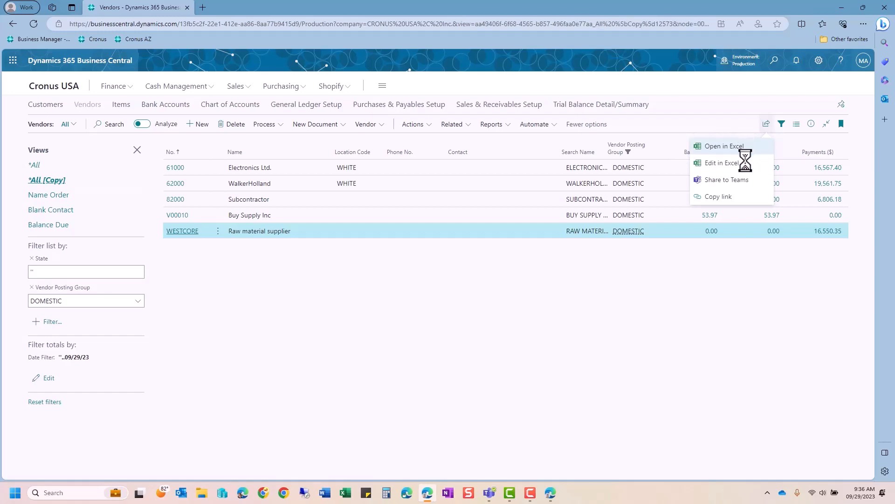
pyautogui.click(767, 124)
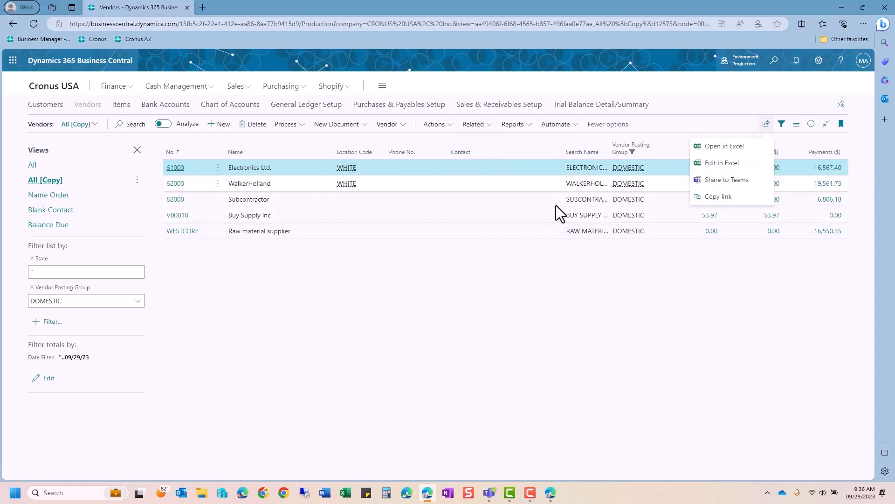
pyautogui.click(722, 148)
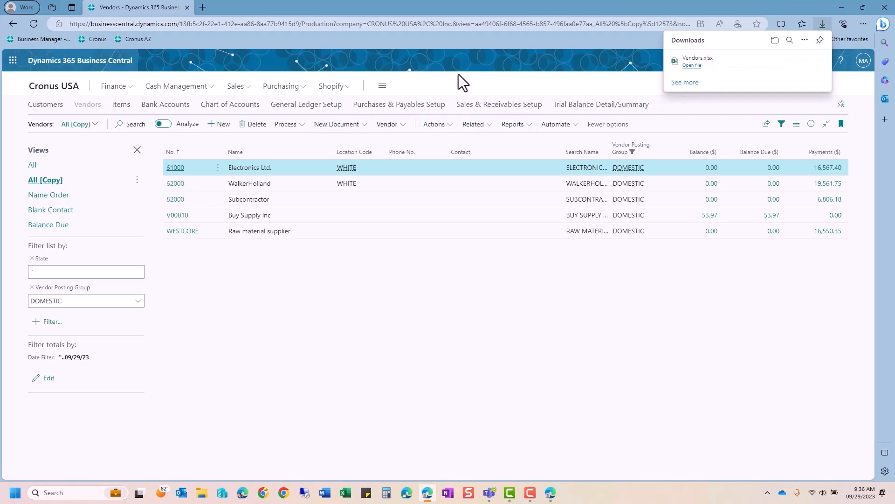
# Step: Remove the All [Copy] view from the vendor list's saved views
pyautogui.click(137, 180)
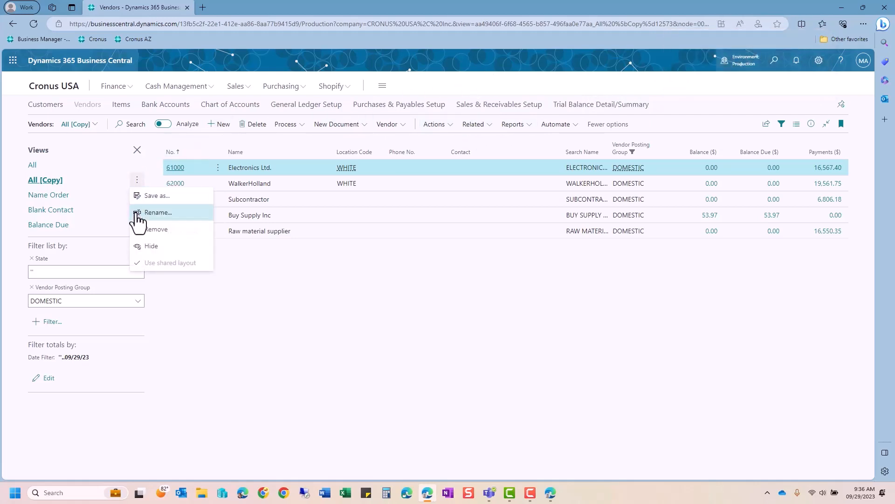
pyautogui.click(155, 229)
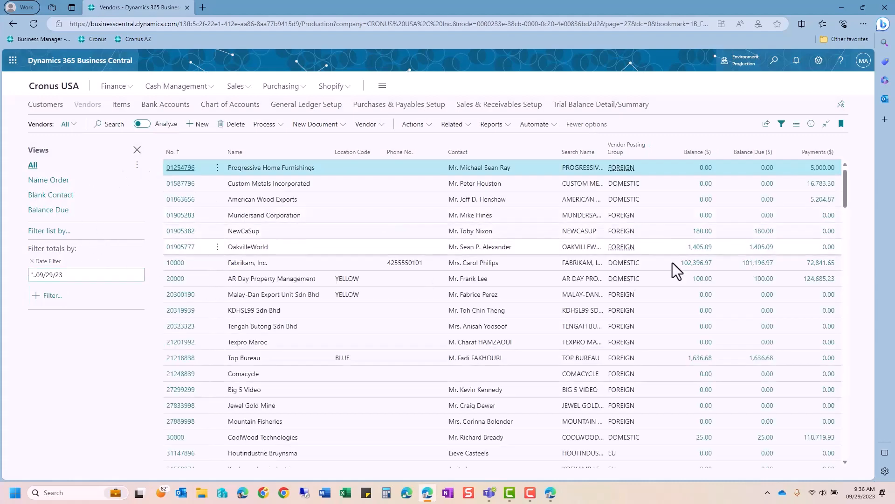
# Step: Hide the filter pane and show which views can be chosen for the vendor list
pyautogui.click(136, 150)
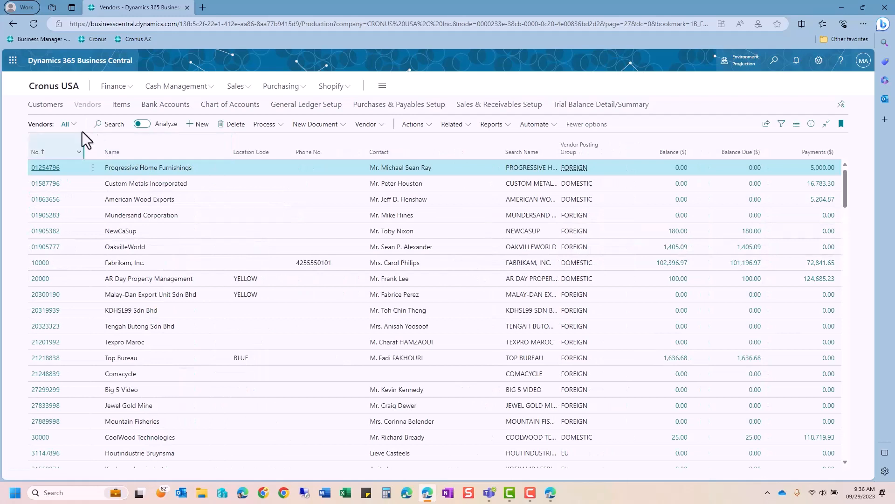
pyautogui.click(76, 127)
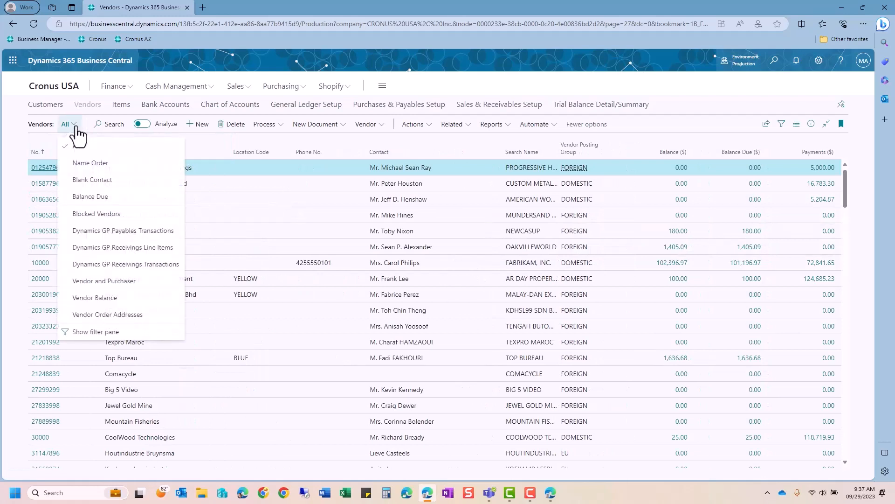
pyautogui.click(76, 178)
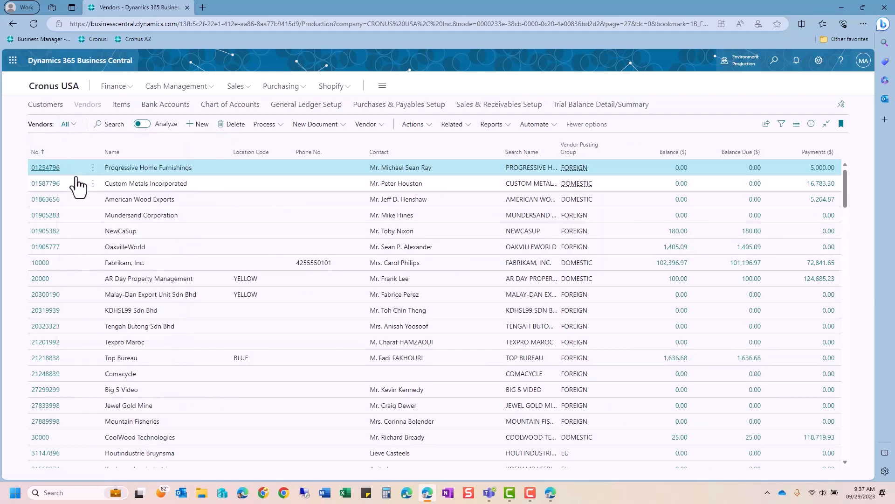
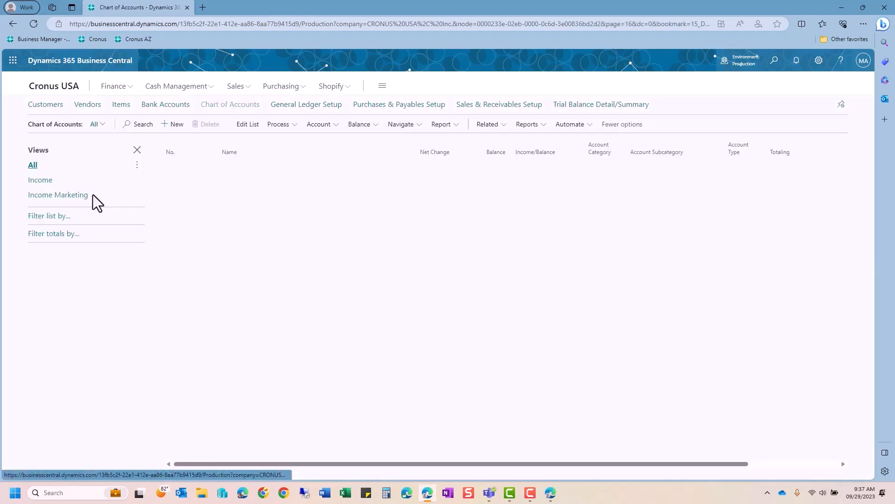
# Step: Switch the Chart of Accounts to the Income view and look through its income statement accounts
pyautogui.click(40, 180)
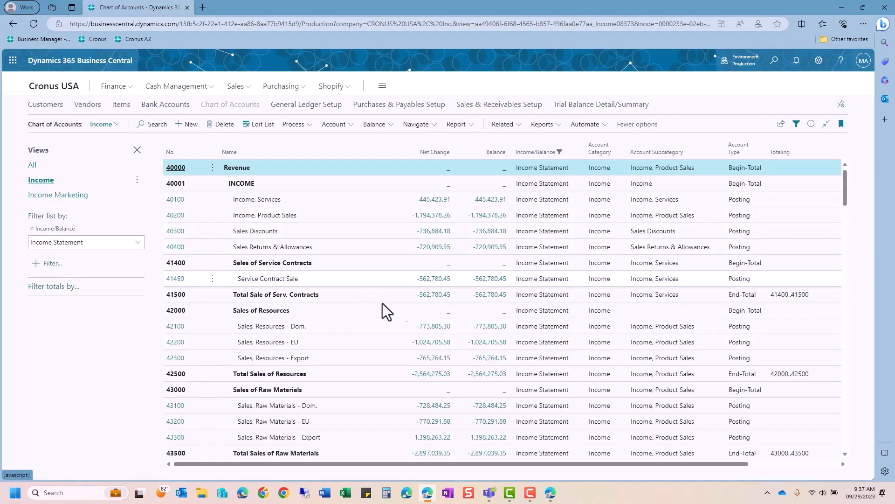
pyautogui.scroll(-8, 441, 284)
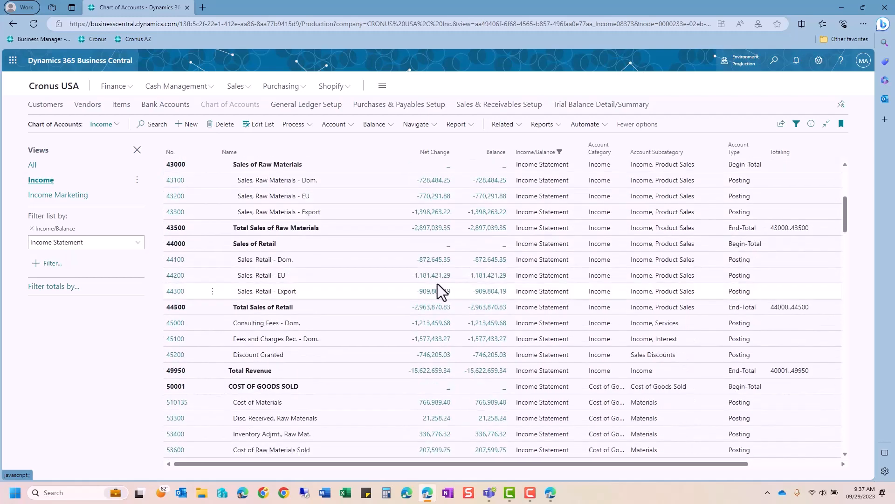
pyautogui.scroll(8, 437, 284)
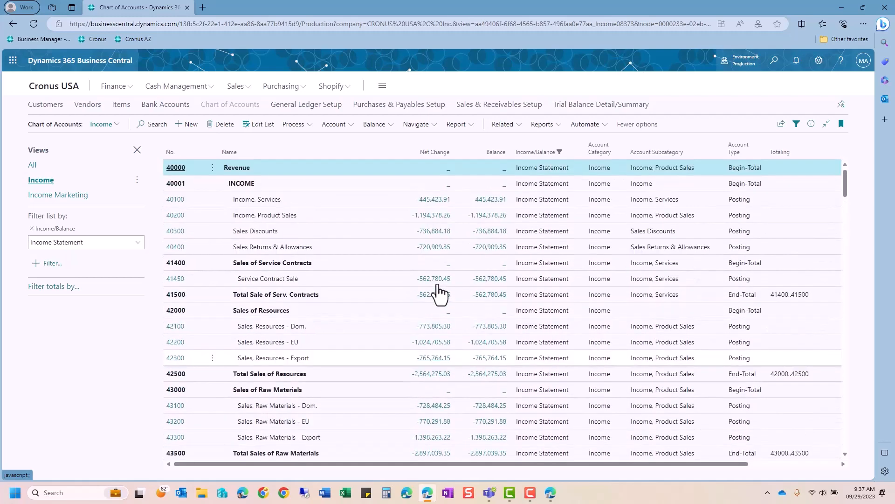
# Step: Filter the totals of the Income view by a Date Filter of 04/01/22..04/30/22
pyautogui.click(62, 286)
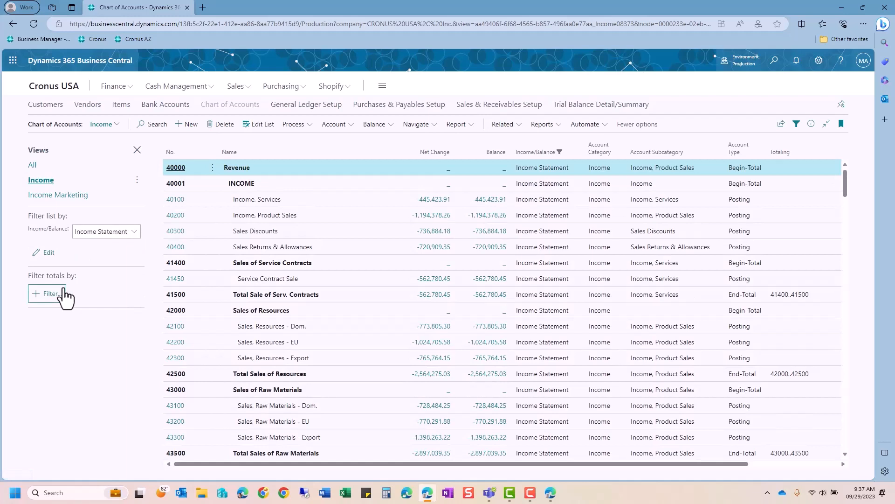
pyautogui.click(43, 295)
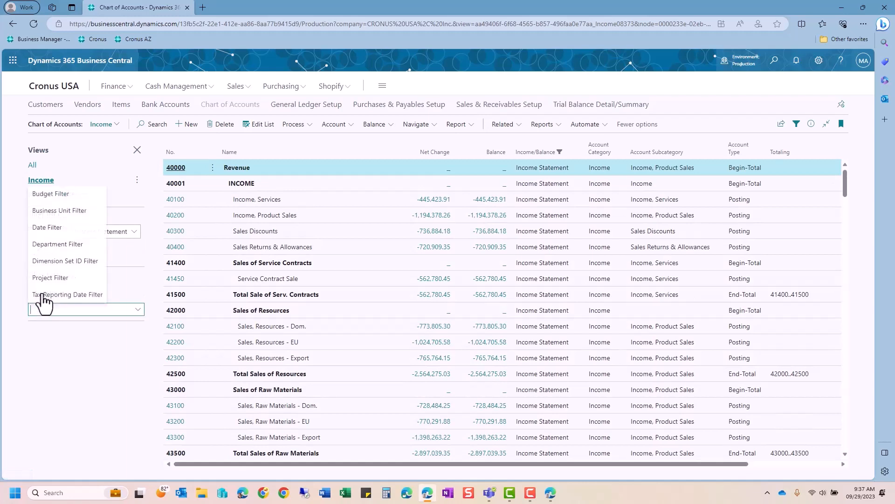
pyautogui.click(49, 229)
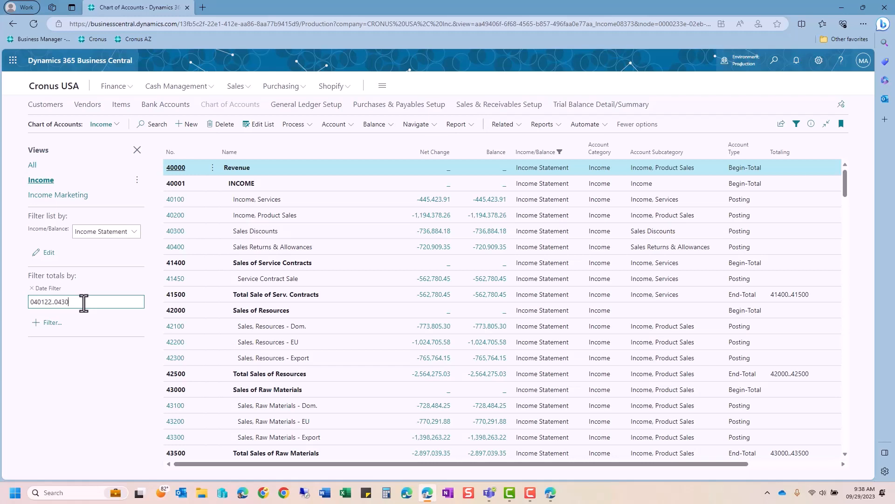
pyautogui.press('Return')
# Step: Show the additional fields available for filtering totals and look over the filtered net changes of the income accounts
pyautogui.click(48, 323)
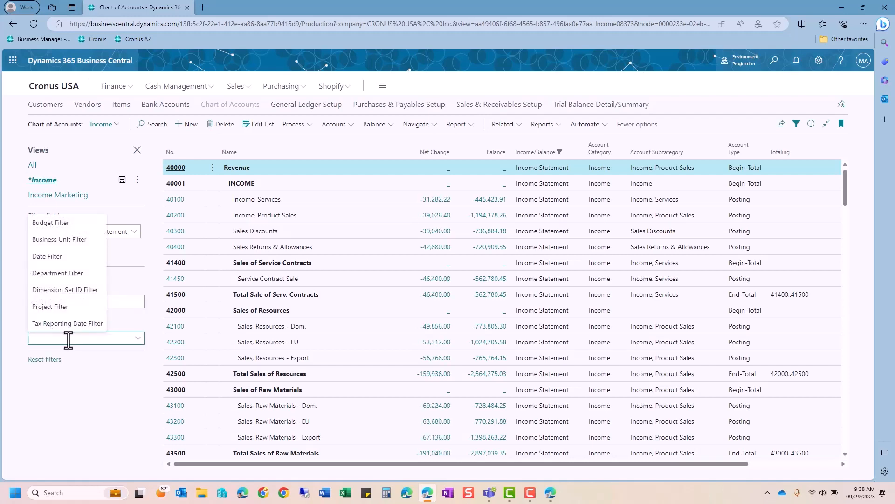
pyautogui.click(68, 340)
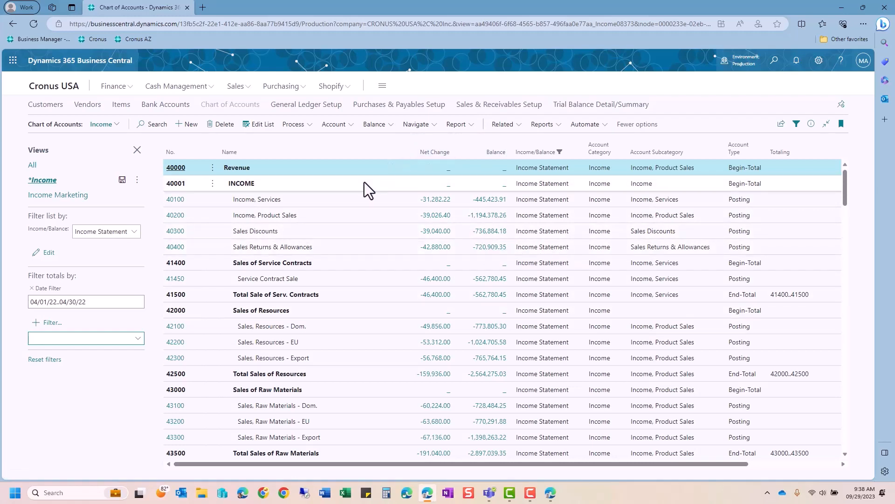
pyautogui.scroll(-4, 398, 261)
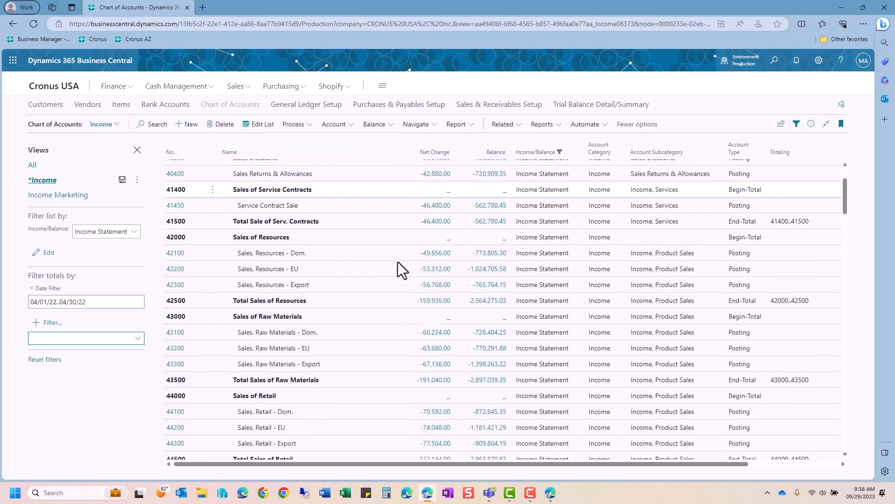
pyautogui.scroll(4, 398, 262)
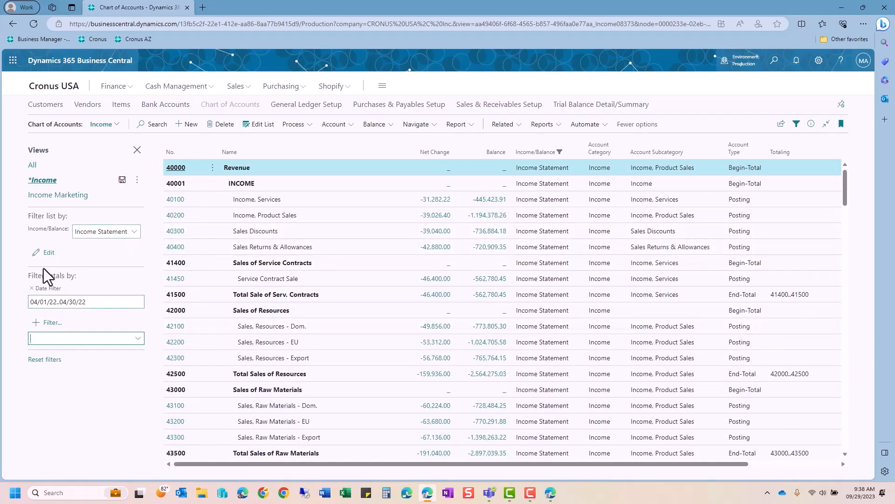
# Step: Save the date filter in the Income view and rename the view to Income April 2022
pyautogui.click(123, 180)
pyautogui.click(122, 181)
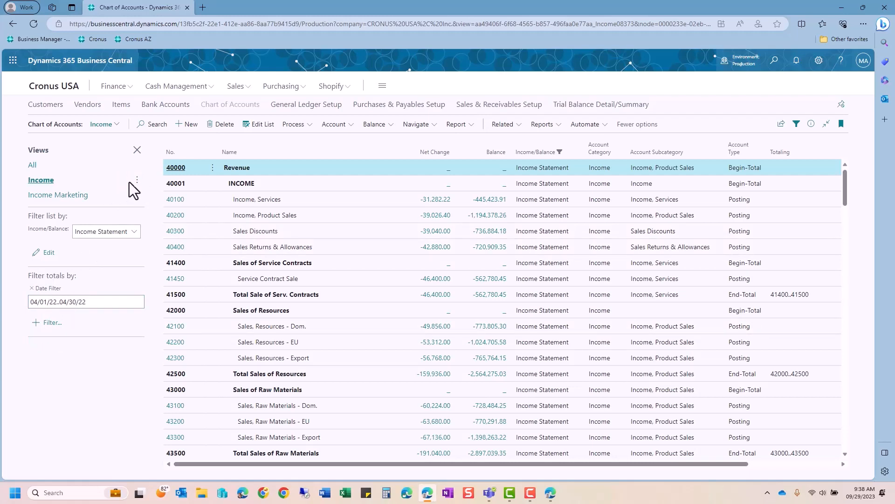
pyautogui.click(136, 180)
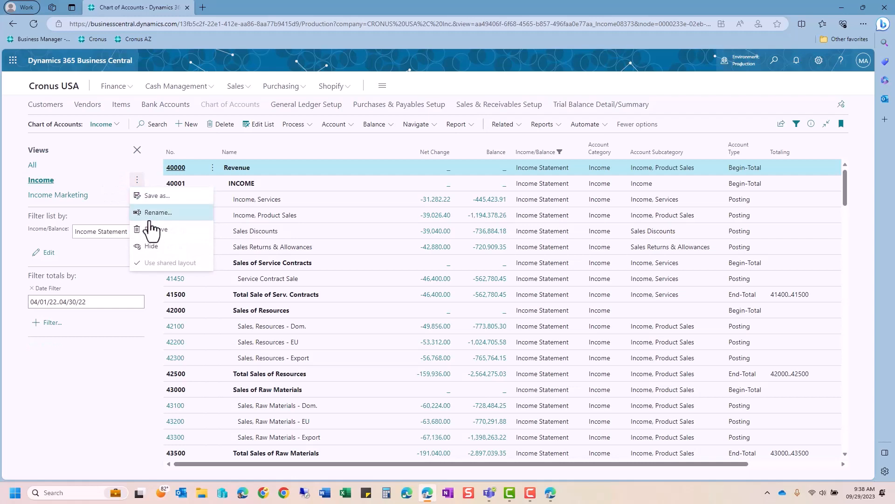
pyautogui.click(149, 217)
pyautogui.click(82, 181)
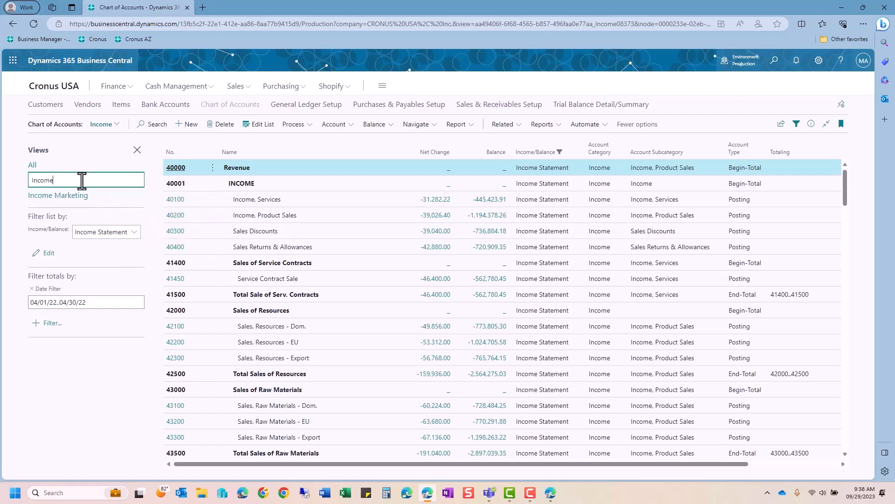
pyautogui.write('April 2022')
pyautogui.press('Return')
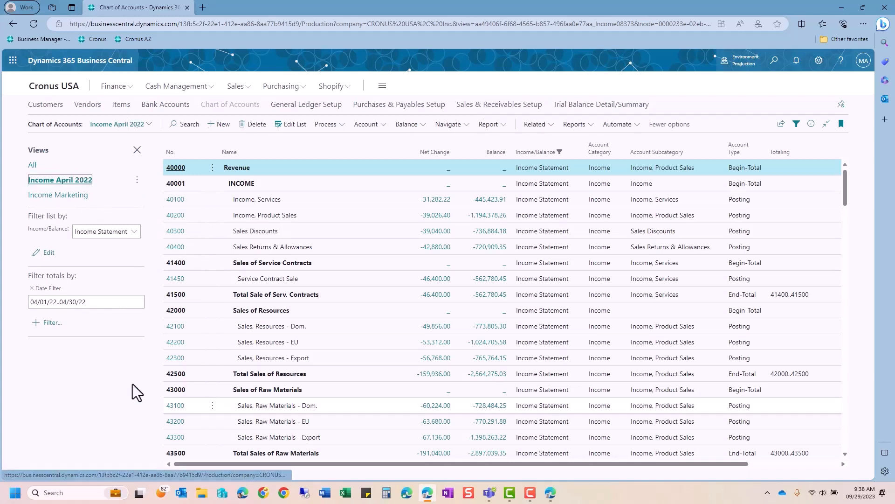
# Step: Change the view's Date Filter for totals to 01/01/22..09/29/22
pyautogui.click(105, 302)
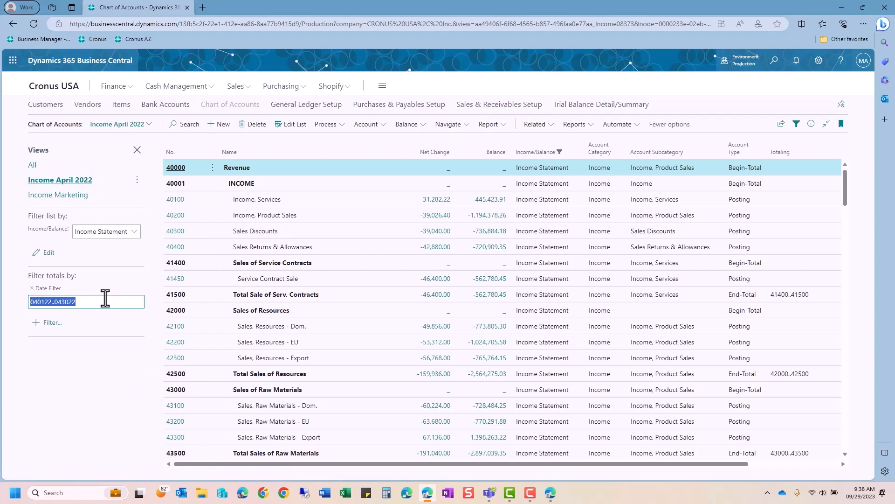
pyautogui.write('010122..0930')
pyautogui.press('BackSpace')
pyautogui.write('29222')
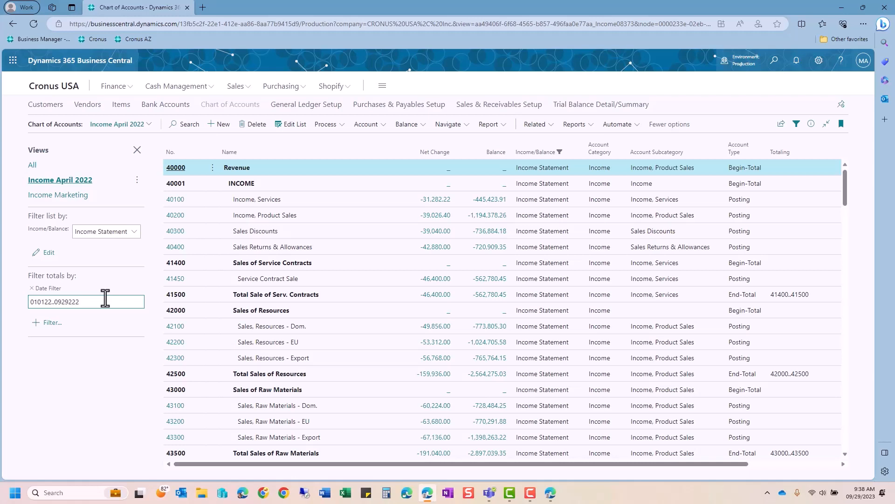
pyautogui.press('Return')
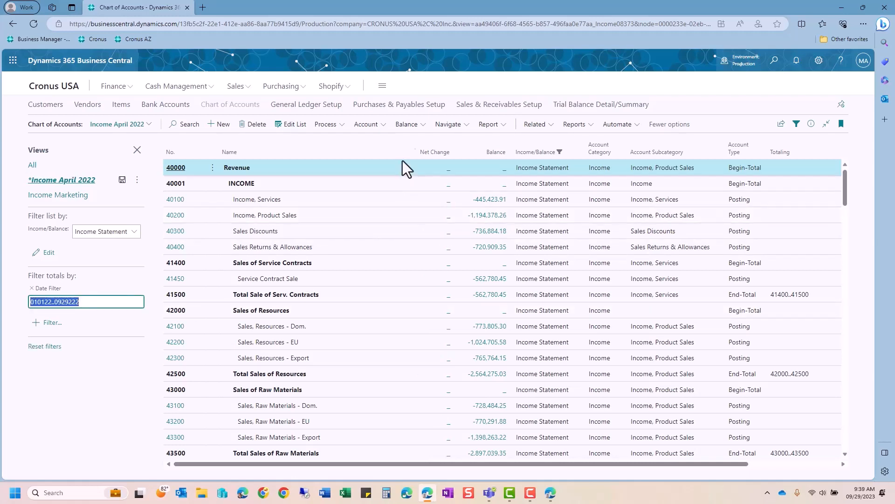
pyautogui.click(84, 301)
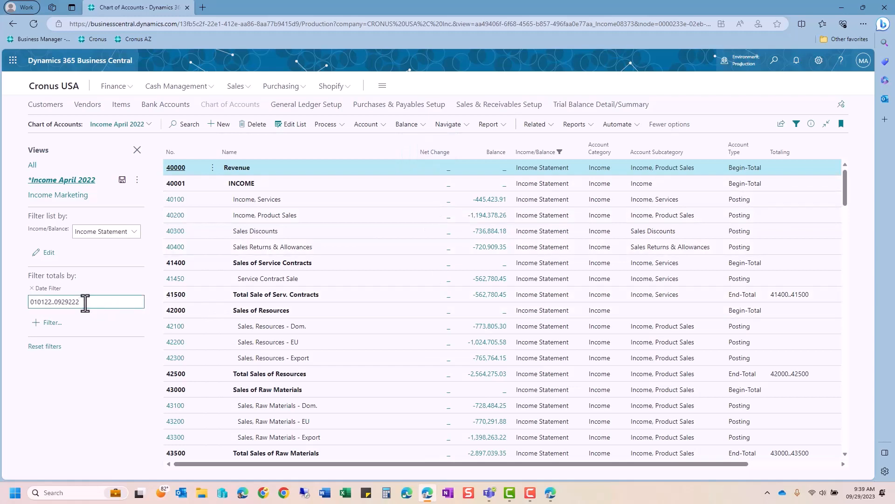
pyautogui.press('Return')
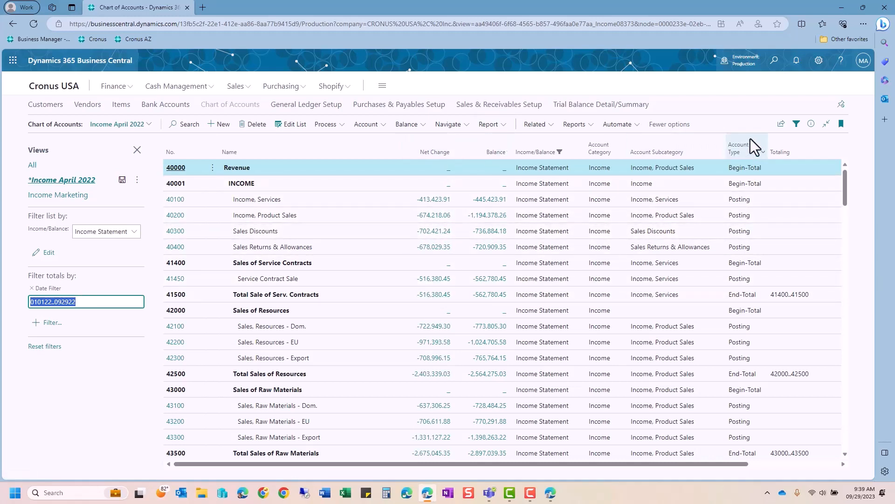
# Step: Export the filtered Chart of Accounts to Excel, open the downloaded workbook and fit the Balance column's width to its contents
pyautogui.click(780, 125)
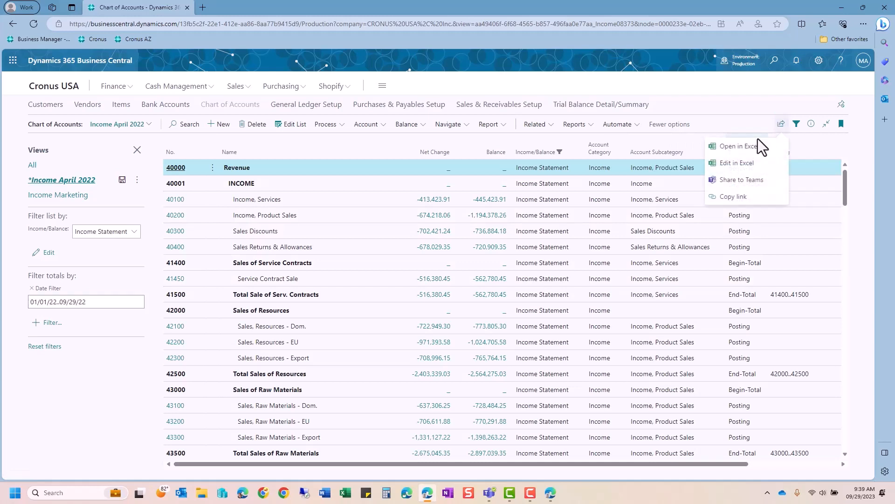
pyautogui.click(755, 146)
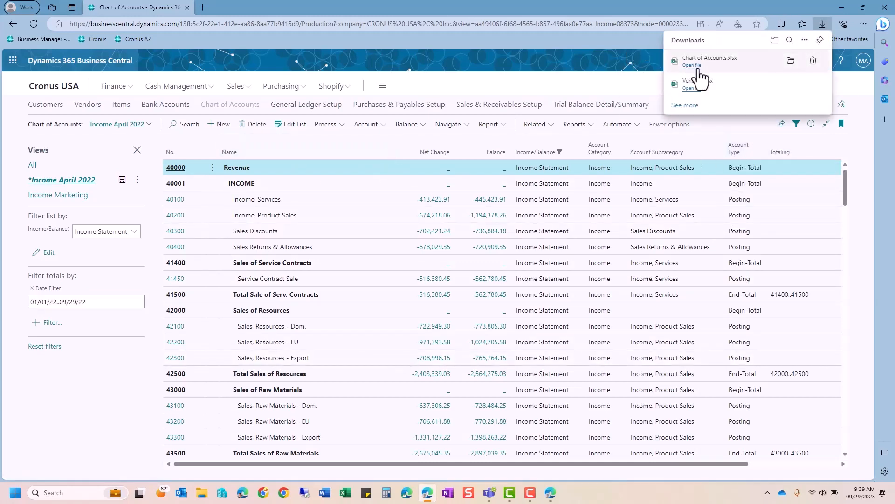
pyautogui.click(693, 66)
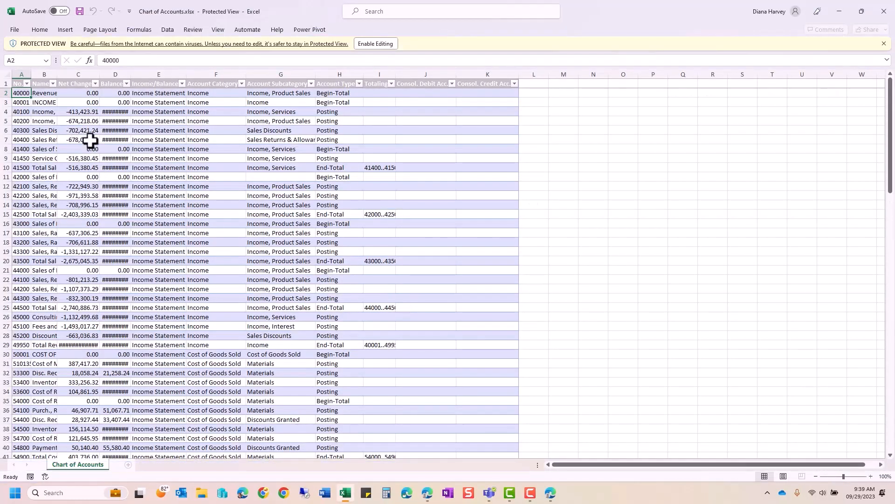
pyautogui.doubleClick(131, 74)
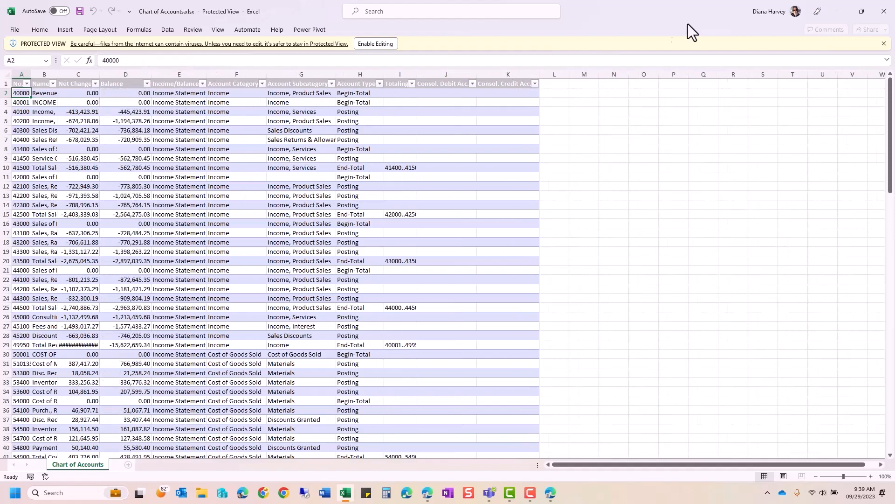
pyautogui.click(839, 19)
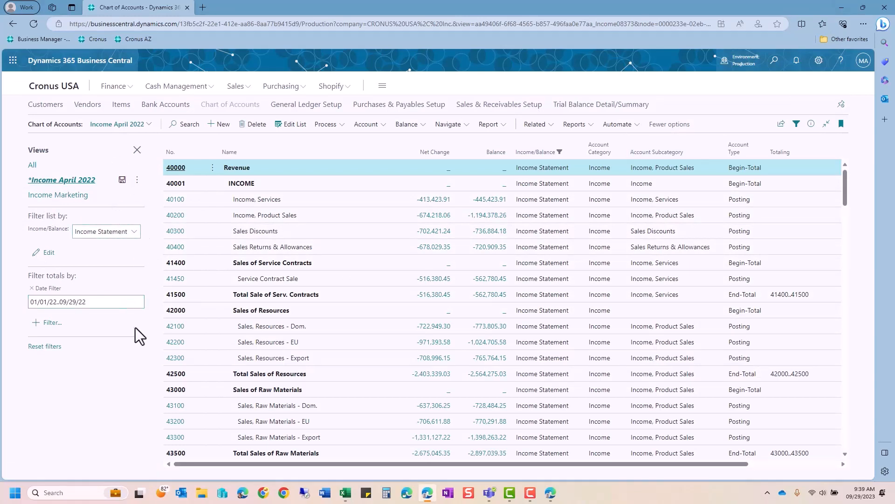
# Step: In the Income Marketing view, inspect the ledger entries behind the net change of Sales, Resources - Dom., and return to the role center
pyautogui.click(71, 195)
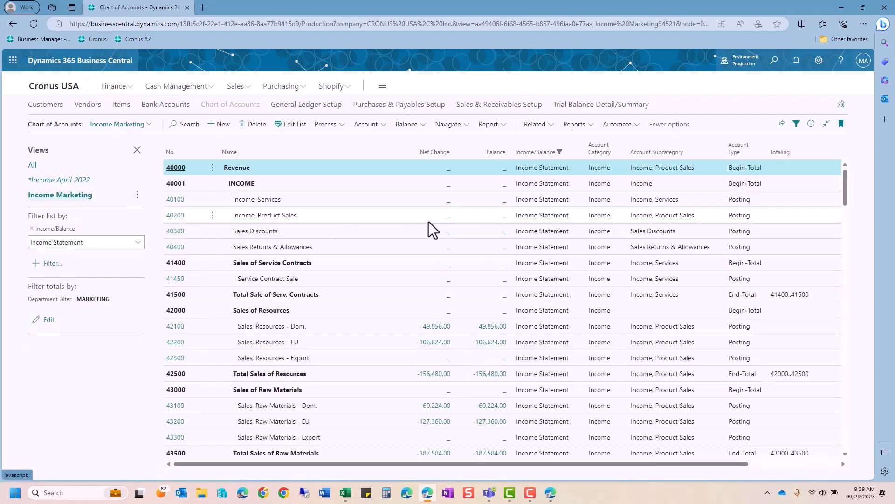
pyautogui.click(436, 329)
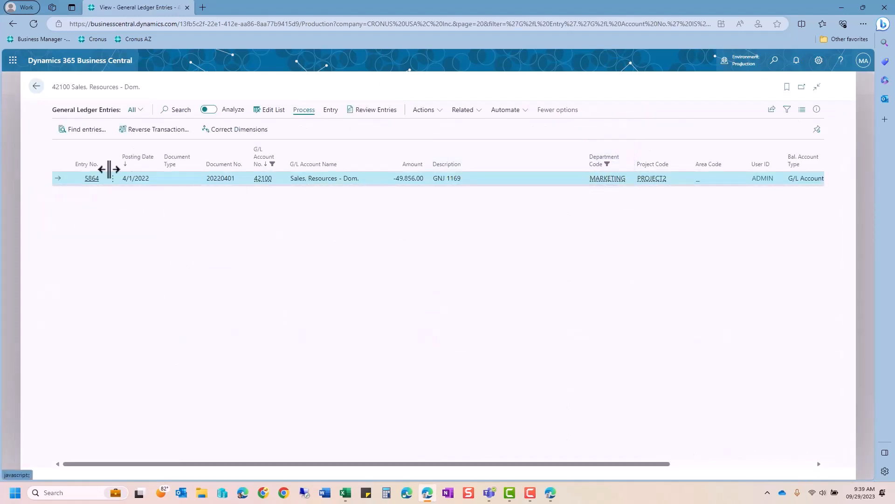
pyautogui.click(37, 87)
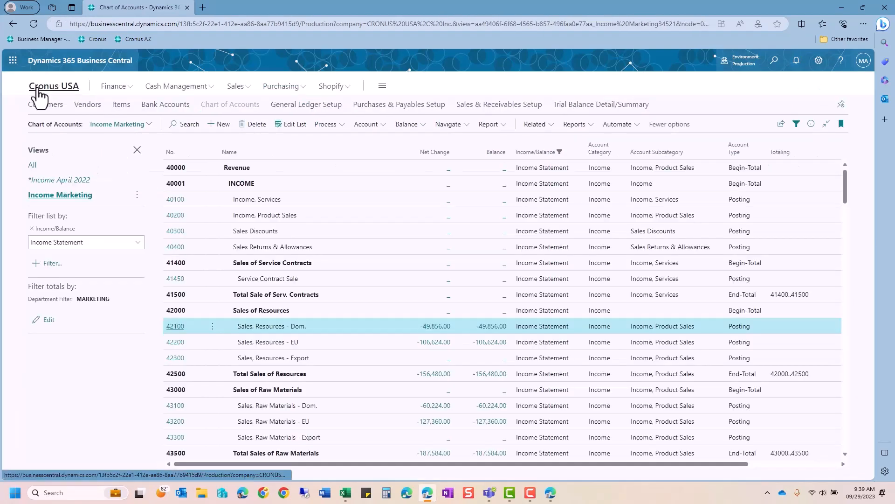
pyautogui.click(38, 91)
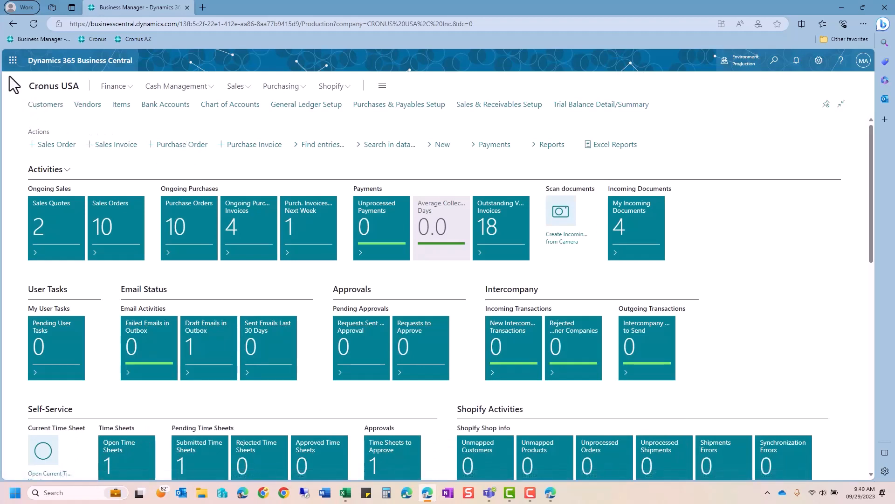
# Step: Launch Outlook and Teams through the Microsoft 365 app launcher, returning to Business Central after each
pyautogui.click(13, 60)
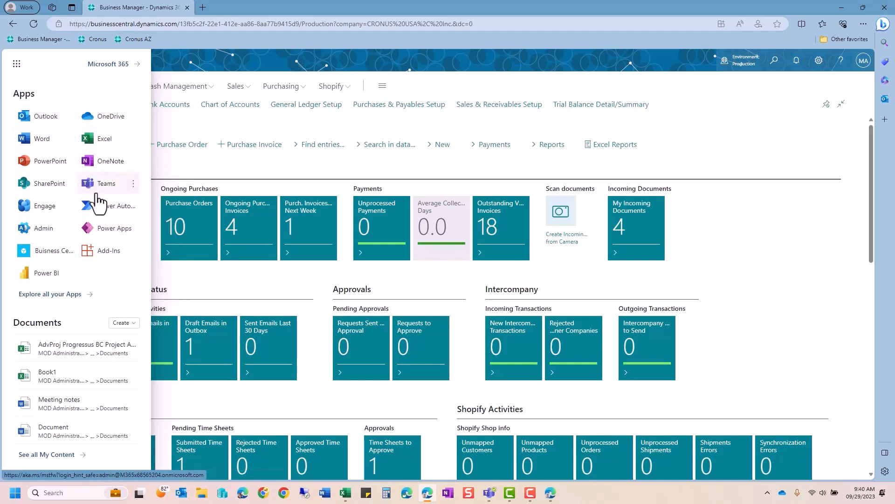
pyautogui.click(44, 121)
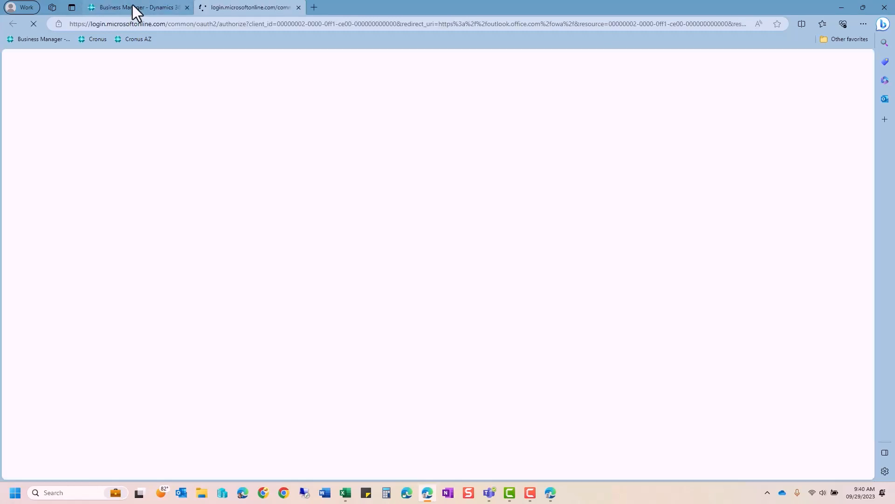
pyautogui.click(132, 6)
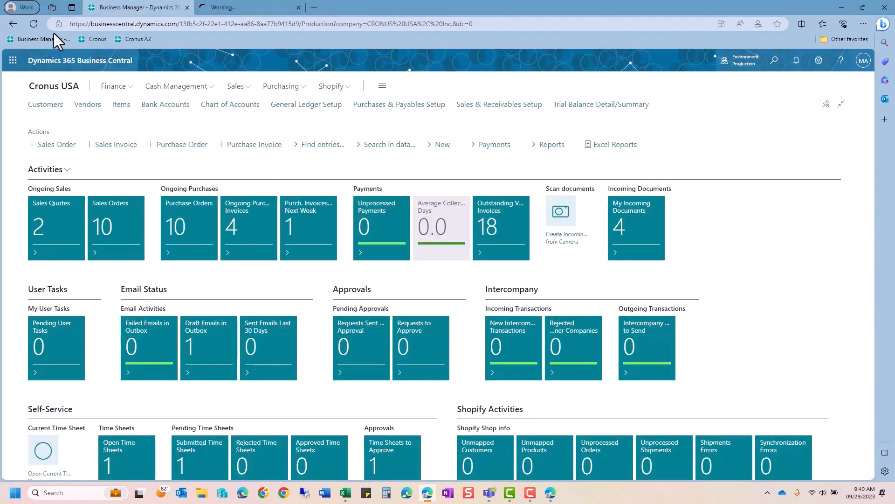
pyautogui.click(12, 60)
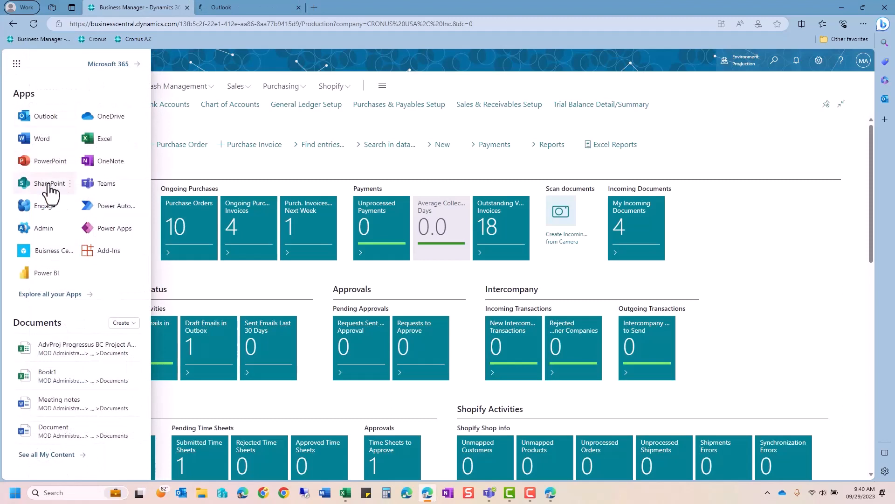
pyautogui.click(110, 184)
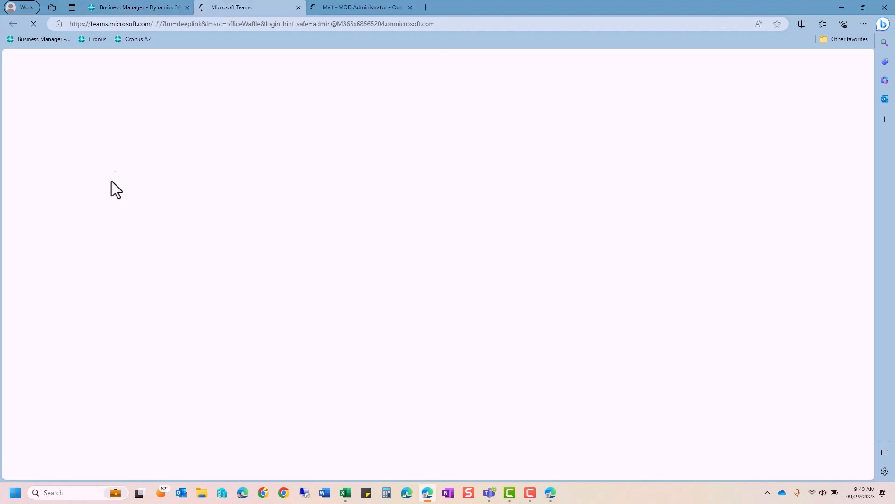
pyautogui.click(126, 9)
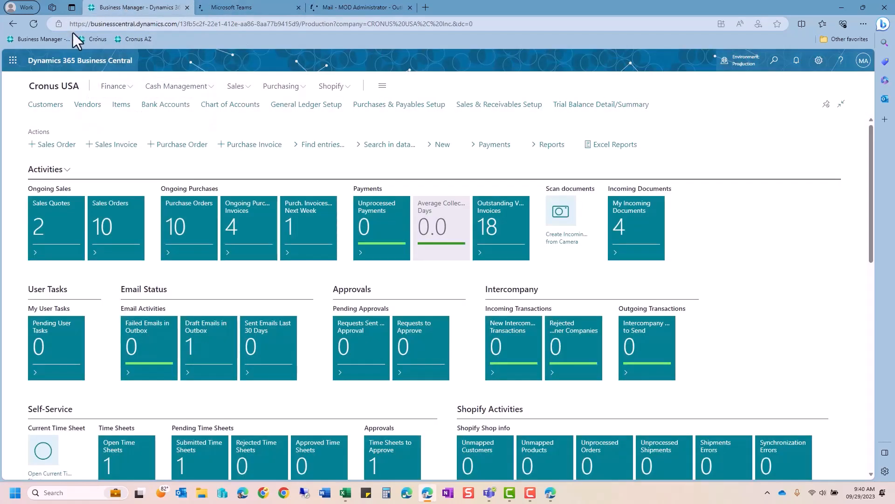
# Step: View the Outlook inbox and the Financial Reports and Sales Invoices lists embedded in the Cronus team's General channel in Teams
pyautogui.moveTo(236, 10)
pyautogui.click(354, 5)
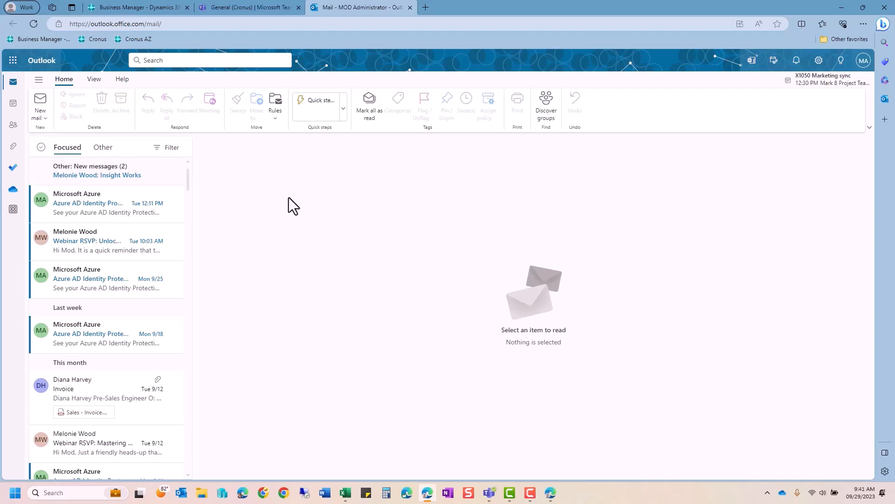
pyautogui.click(226, 9)
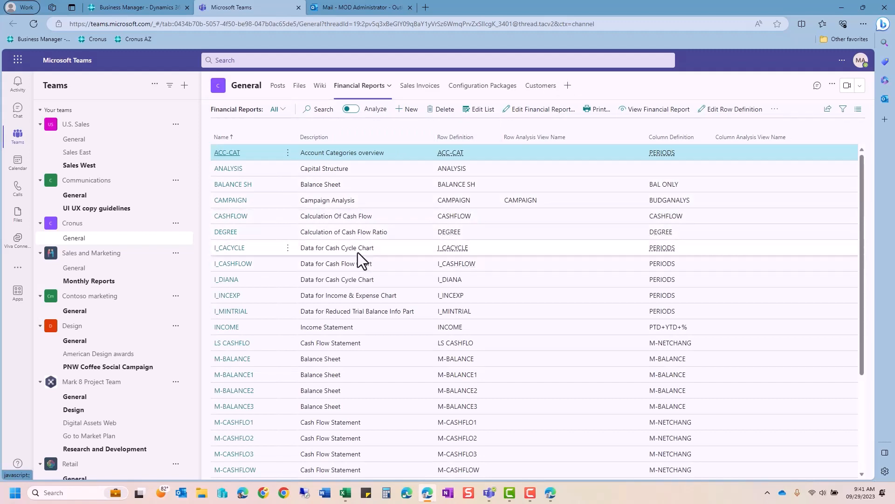
pyautogui.click(426, 88)
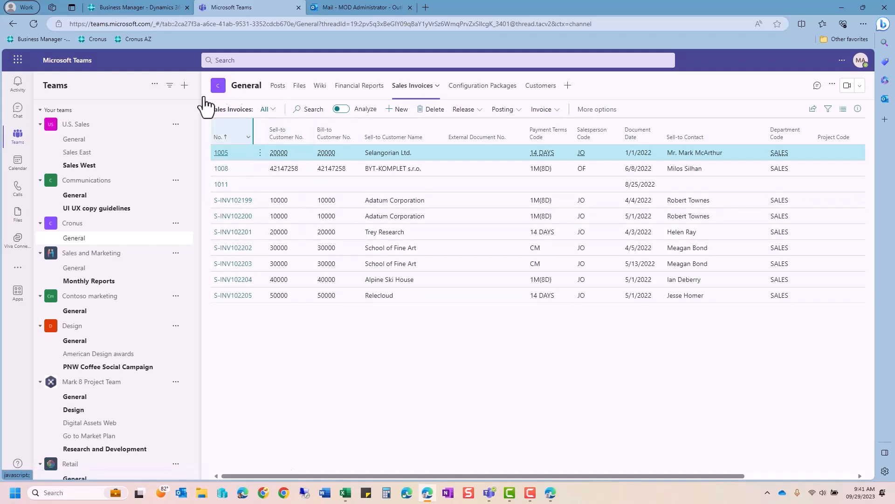
# Step: Switch back to Business Central, search for "gen led e" and open General Ledger Entries
pyautogui.click(128, 7)
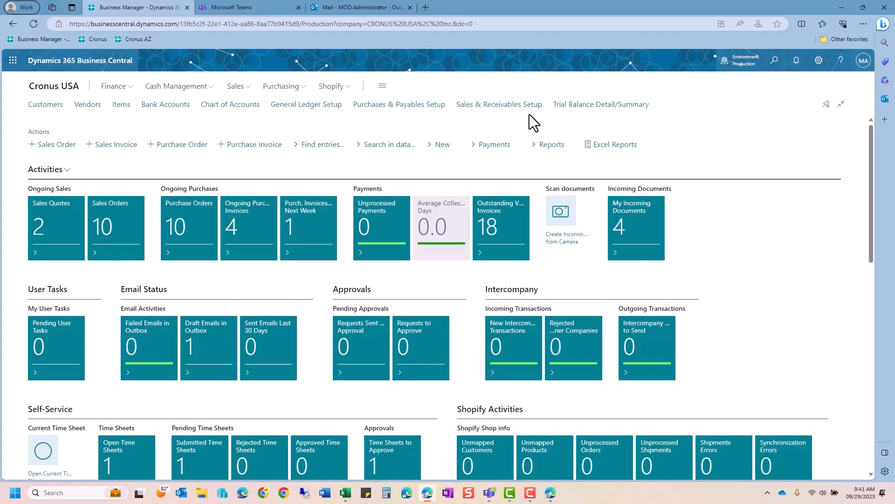
pyautogui.click(778, 63)
pyautogui.write('gen le')
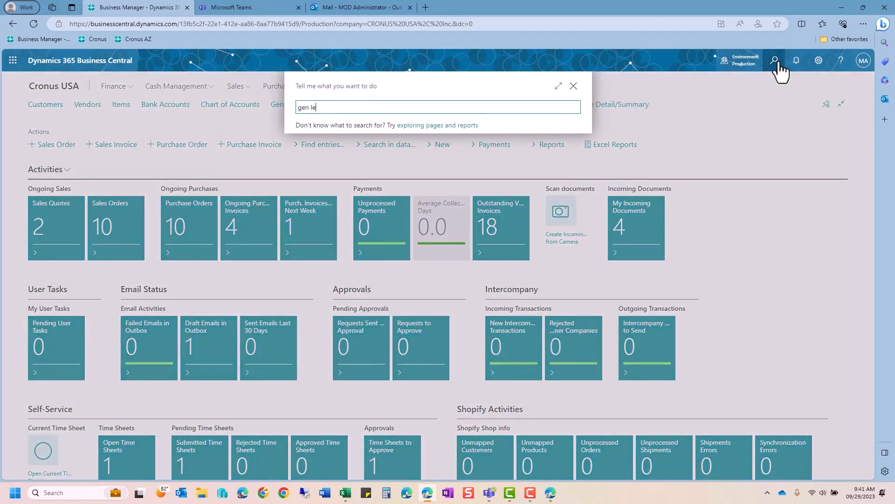
pyautogui.write('d e')
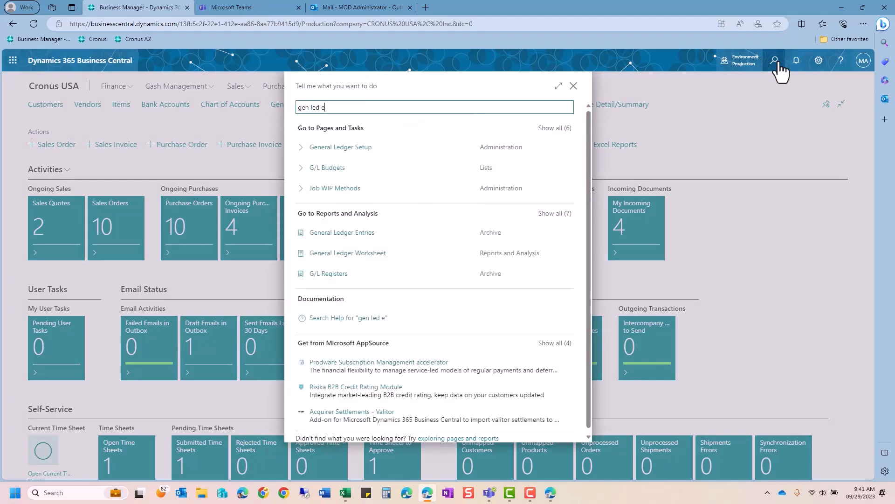
pyautogui.click(343, 233)
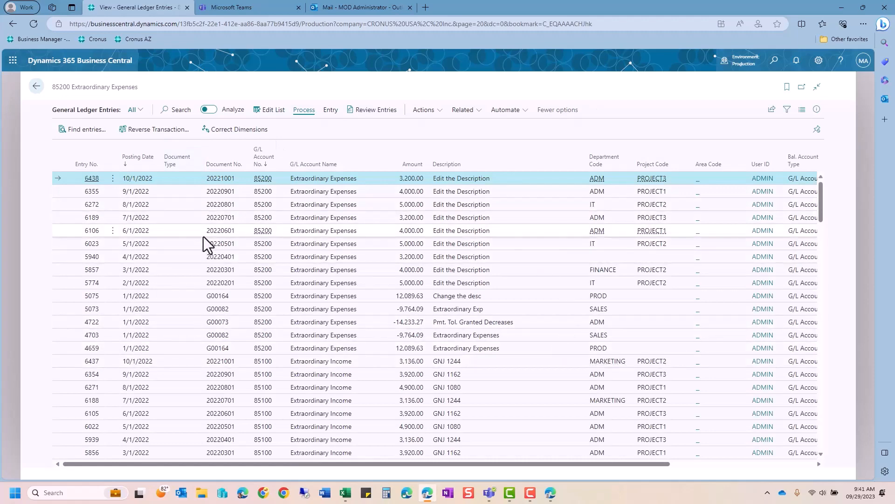
# Step: Apply the saved 2023 view to the General Ledger Entries and sort them by G/L Account No. in ascending order
pyautogui.click(786, 110)
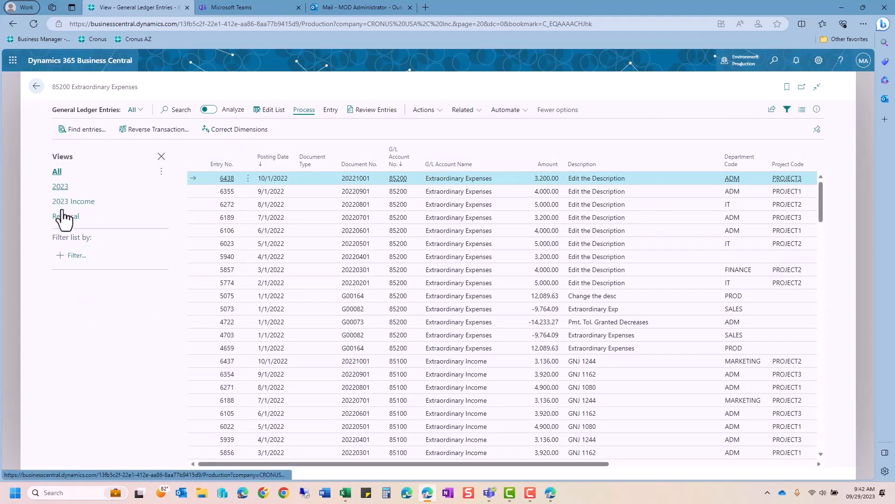
pyautogui.click(61, 187)
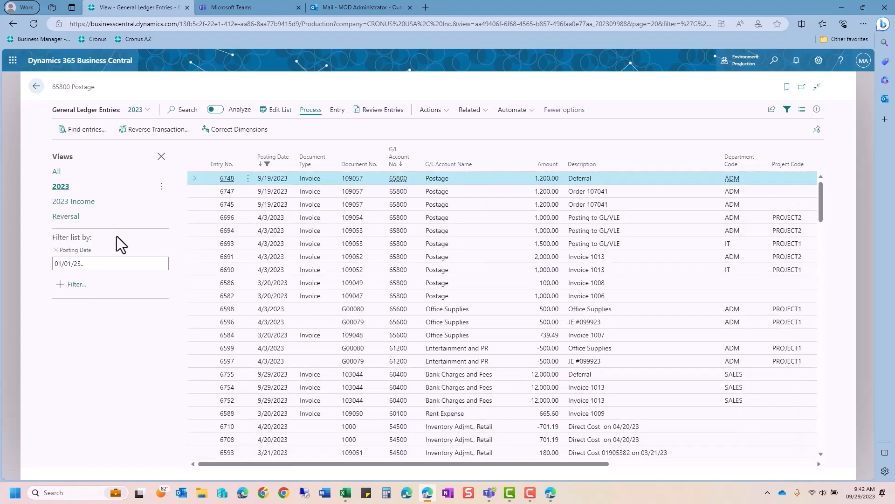
pyautogui.click(161, 156)
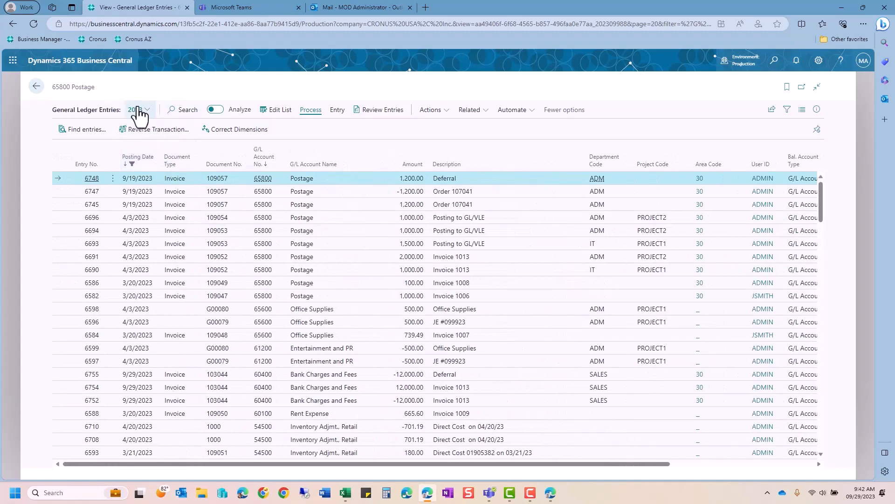
pyautogui.click(264, 161)
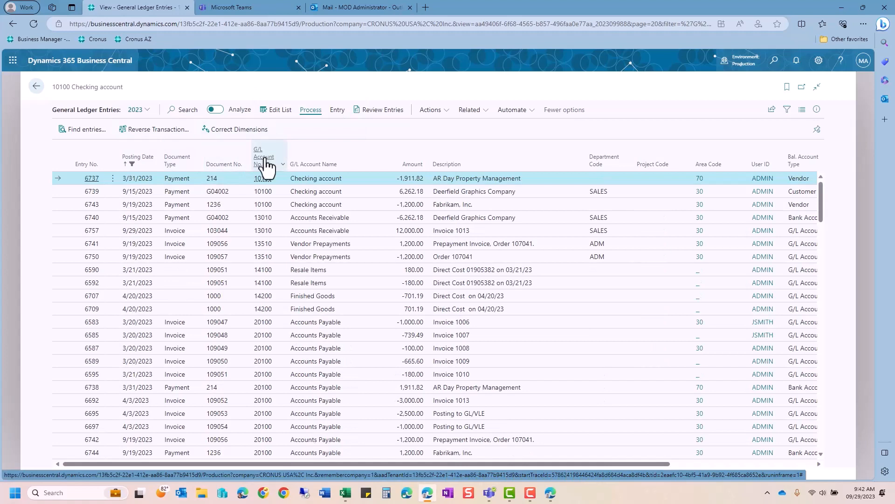
# Step: Turn on analysis mode, add a new analysis and group the ledger entries by Department Code
pyautogui.click(212, 110)
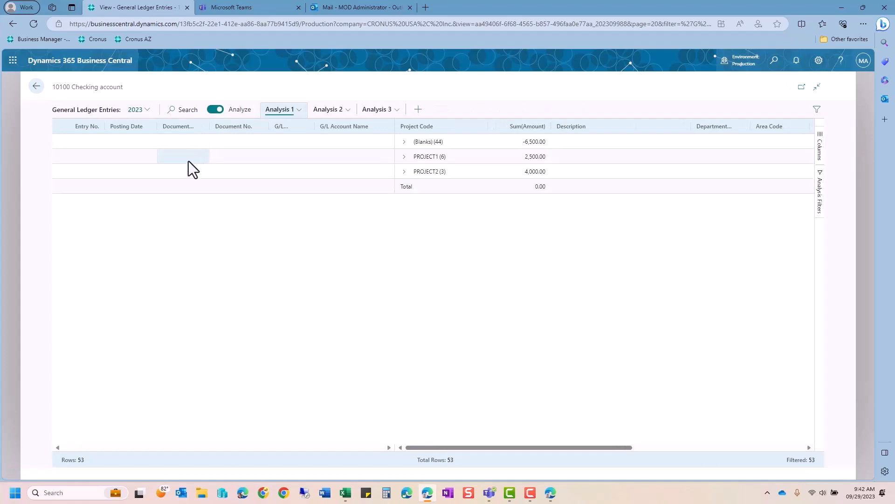
pyautogui.click(416, 112)
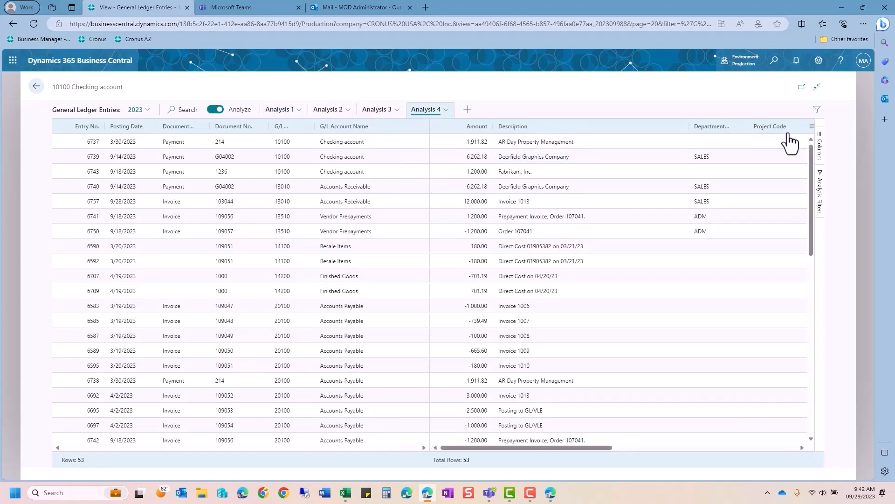
pyautogui.click(821, 154)
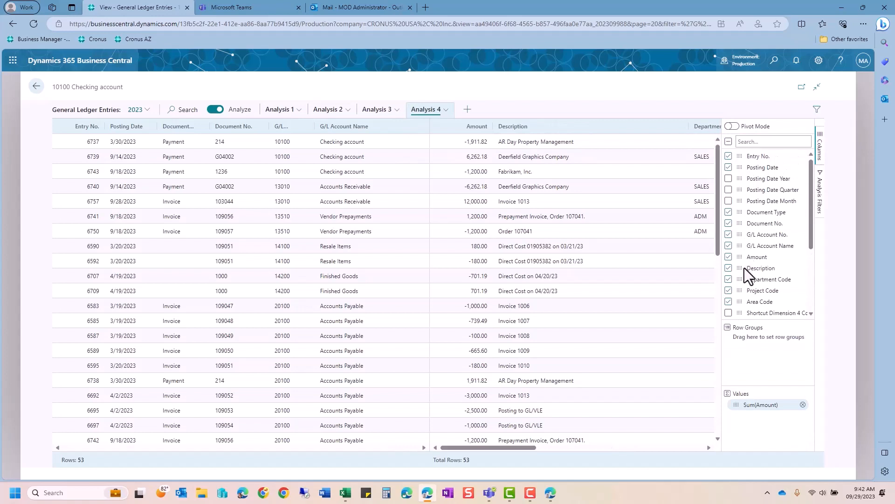
pyautogui.moveTo(739, 279); pyautogui.dragTo(743, 337)
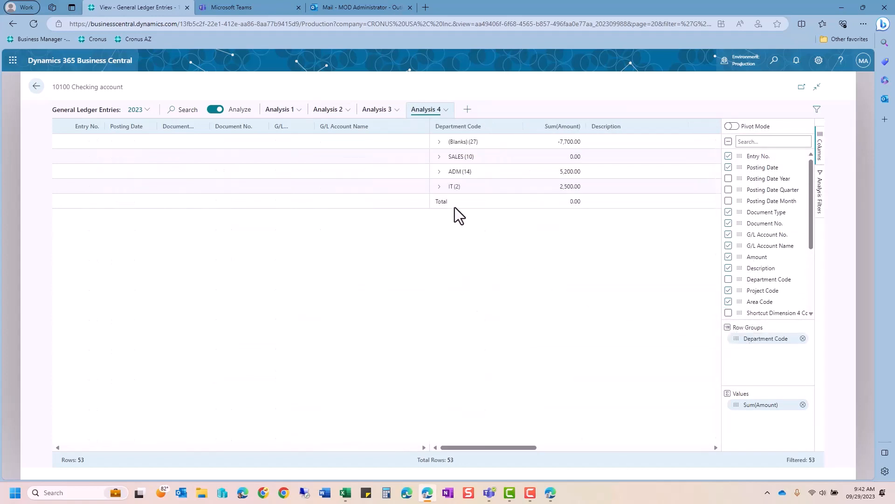
# Step: Examine the entries inside the SALES, blank and ADM department groups, collapsing the blank group again
pyautogui.click(440, 157)
pyautogui.click(439, 142)
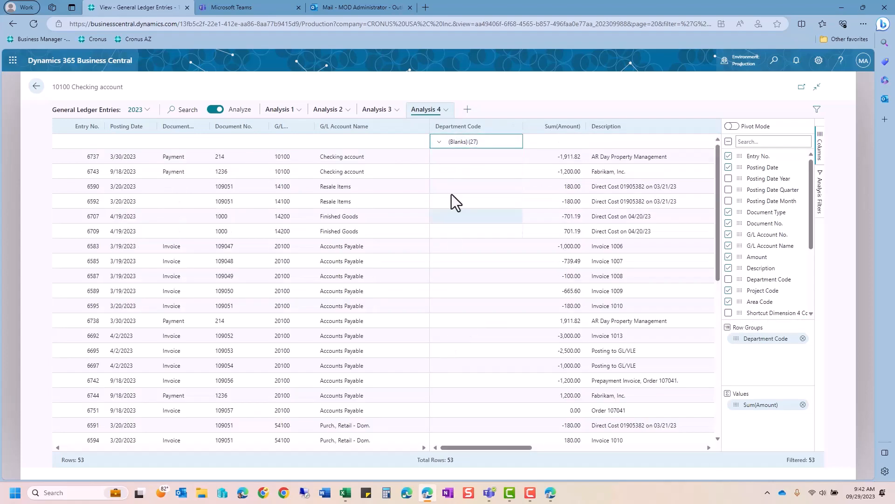
pyautogui.click(439, 142)
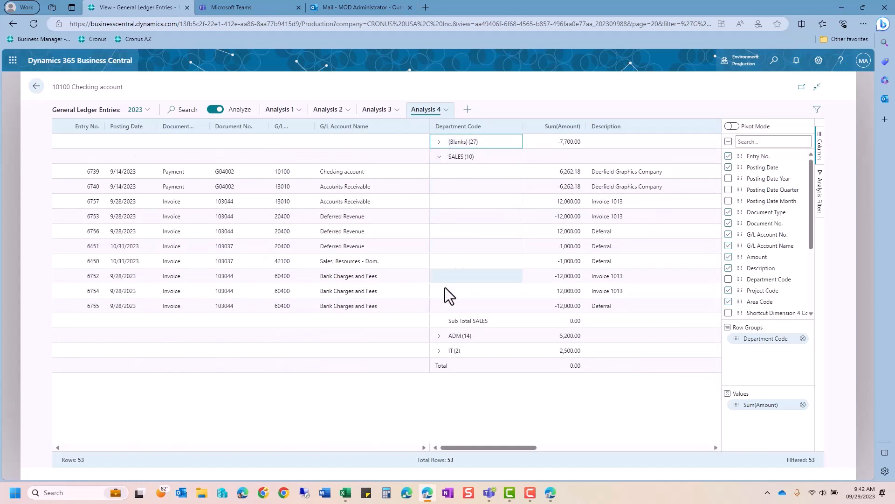
pyautogui.click(440, 338)
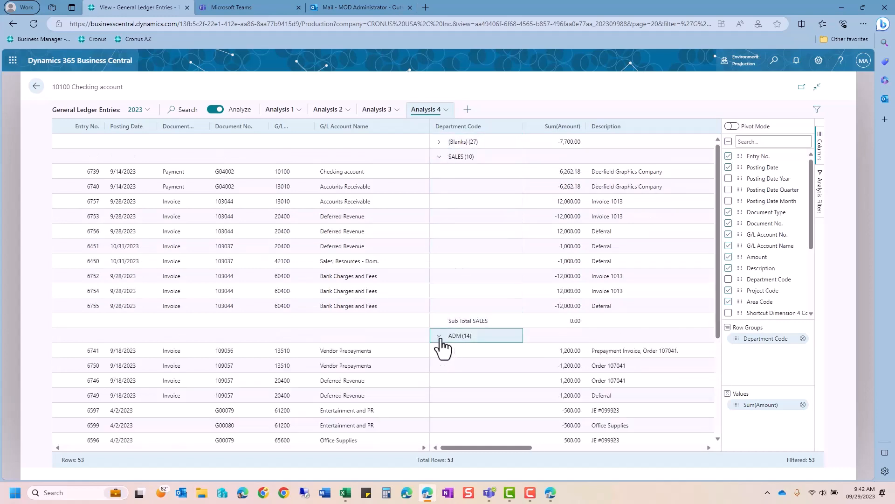
pyautogui.scroll(-1, 442, 345)
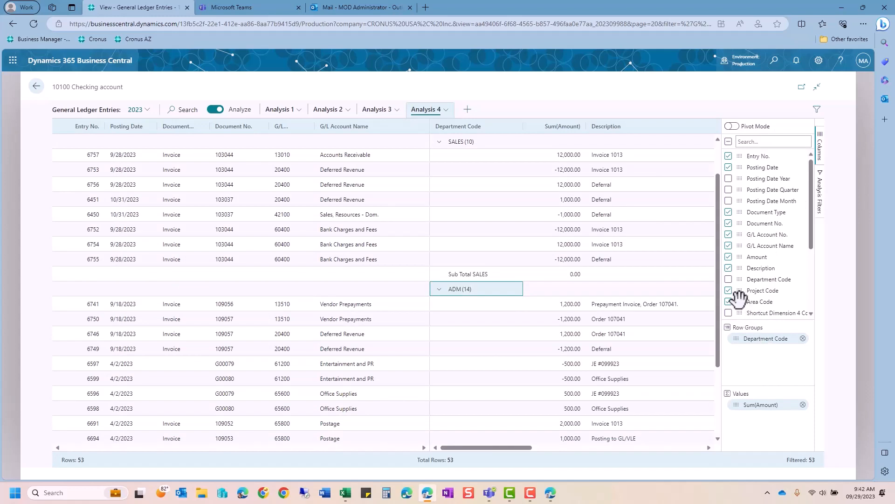
# Step: Add Area Code as a second row group under Department Code and turn on Pivot Mode
pyautogui.moveTo(743, 296); pyautogui.dragTo(749, 354)
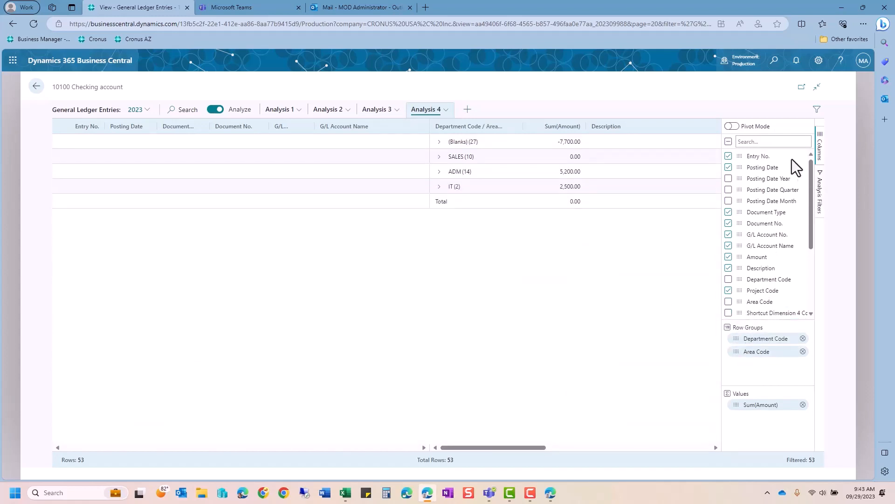
pyautogui.click(734, 124)
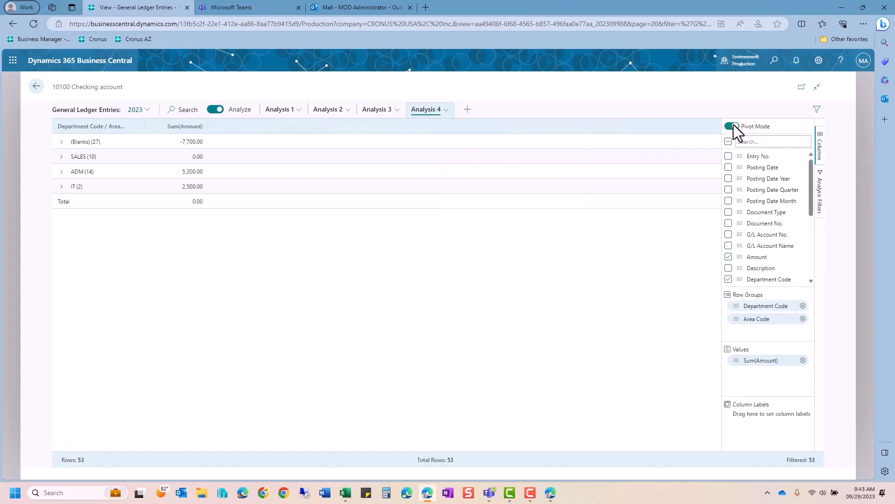
pyautogui.click(443, 112)
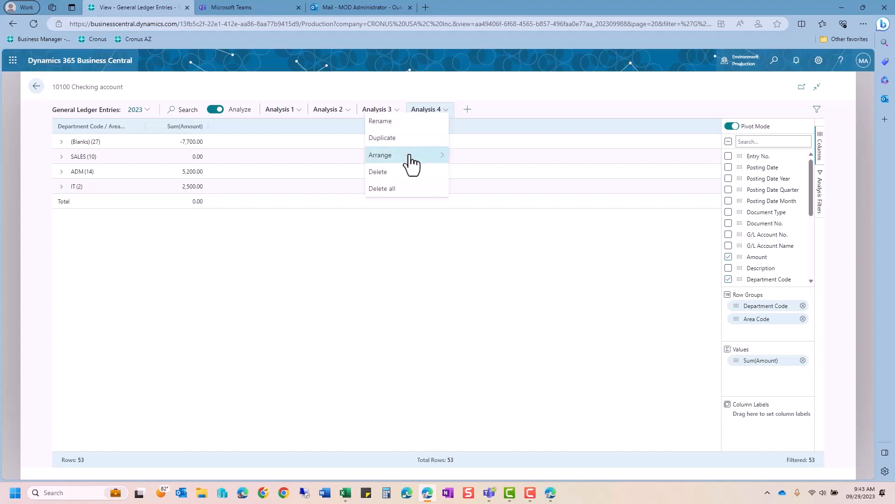
pyautogui.click(380, 122)
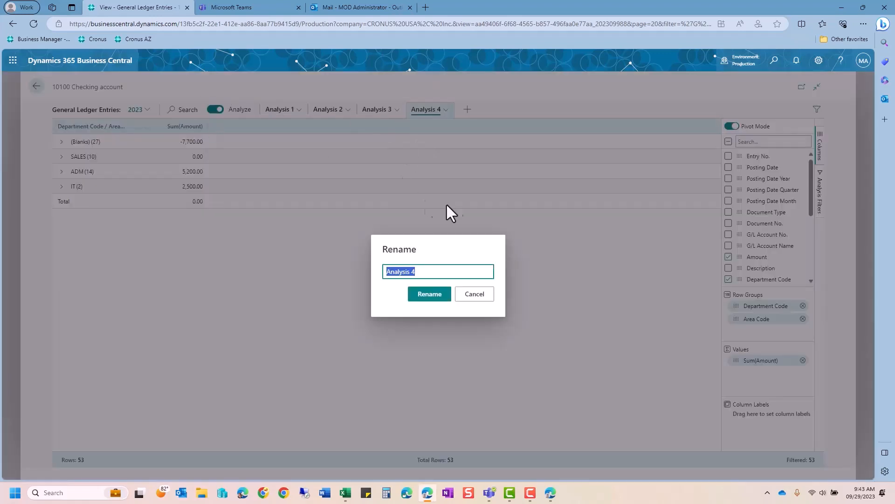
pyautogui.click(471, 294)
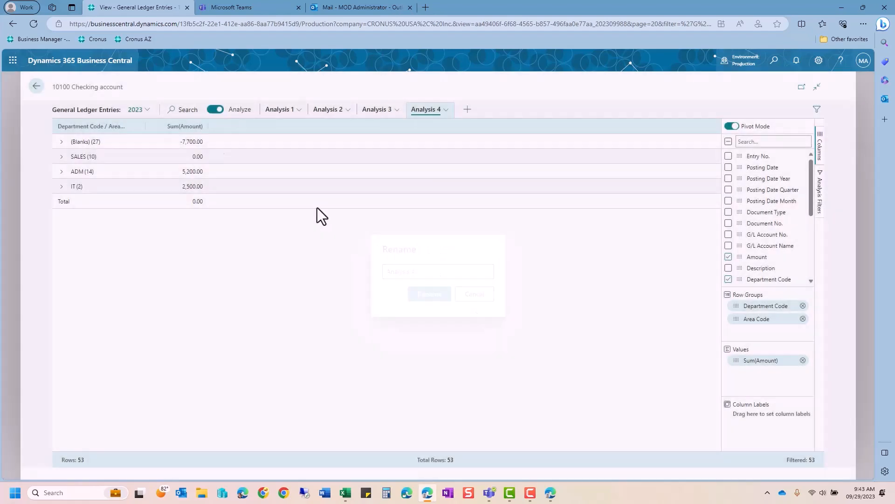
# Step: Return to the role center, open the Vendors list in analysis mode and group it by Vendor Posting Group
pyautogui.click(37, 86)
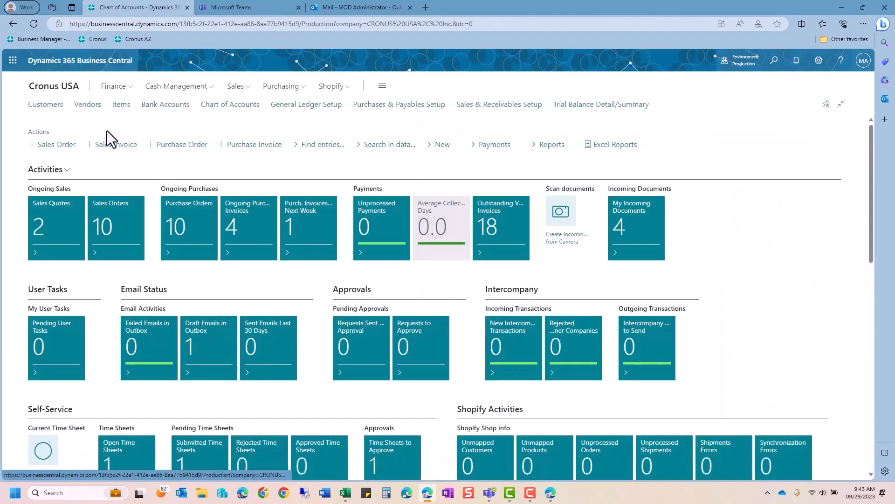
pyautogui.click(88, 104)
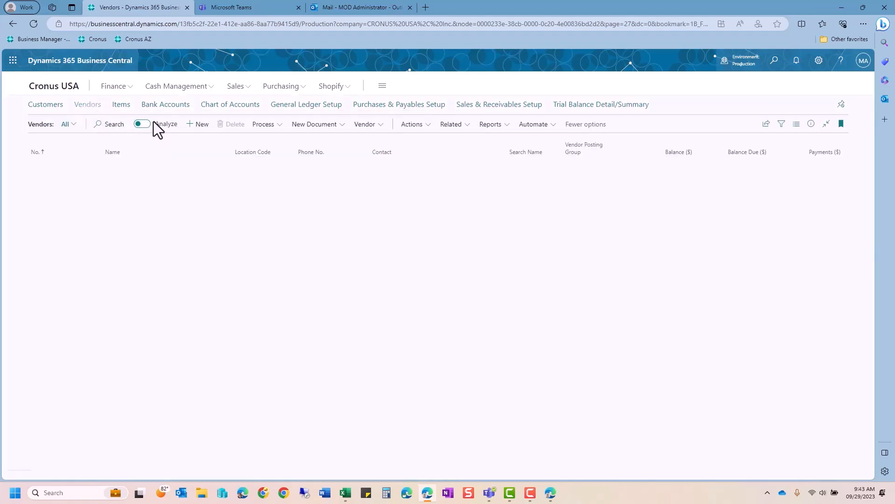
pyautogui.click(144, 129)
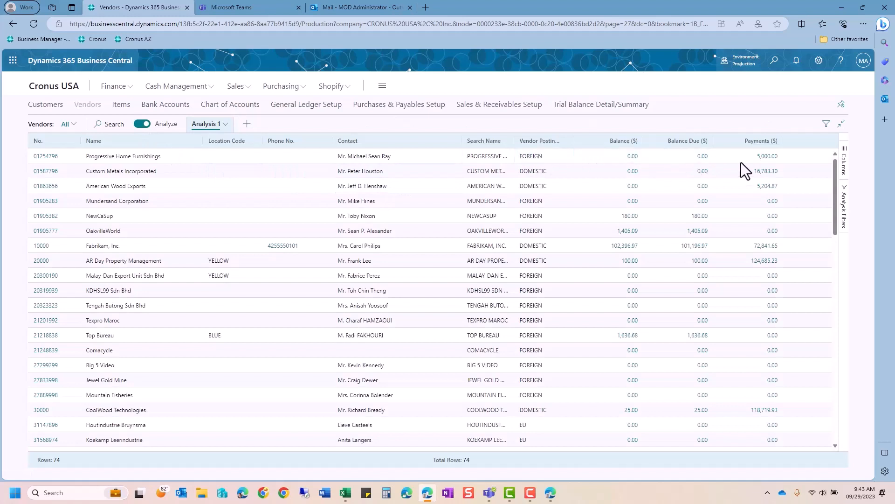
pyautogui.click(844, 164)
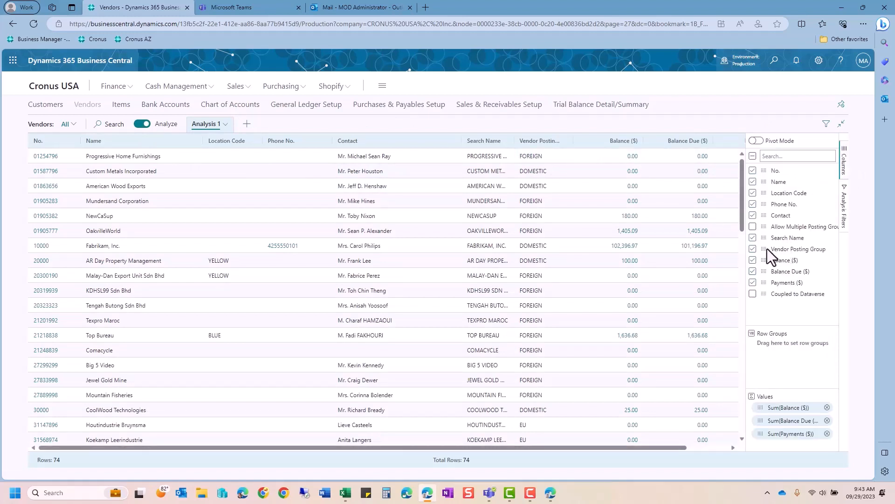
pyautogui.moveTo(768, 248); pyautogui.dragTo(772, 344)
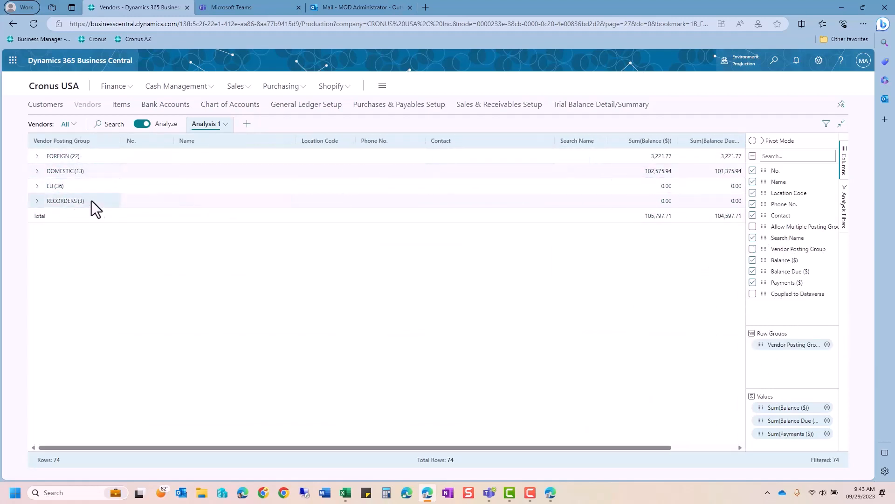
pyautogui.click(666, 191)
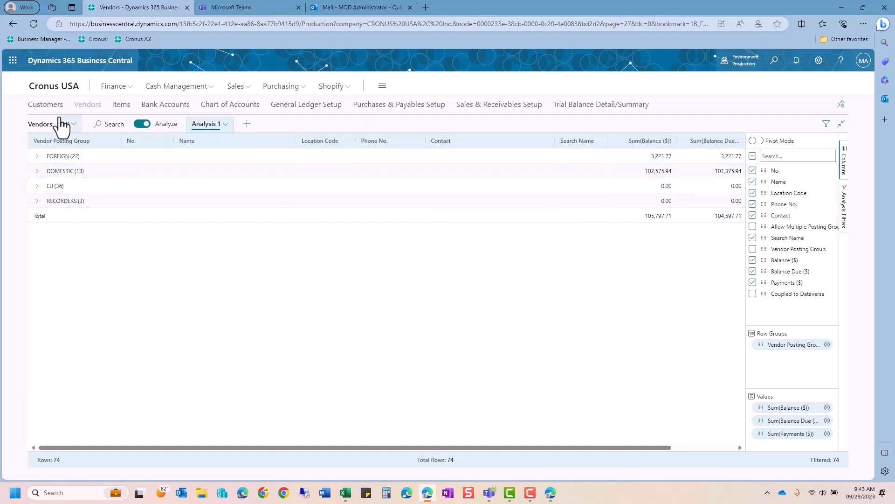
# Step: Return to the role center, then open the Adatum Corporation sales invoice dated 5/1/2022 from the Sales Invoices list
pyautogui.click(48, 88)
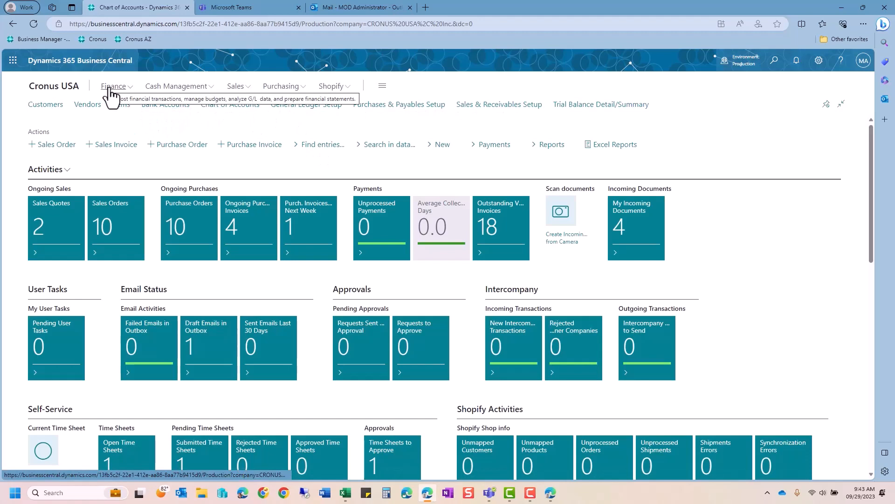
pyautogui.click(237, 87)
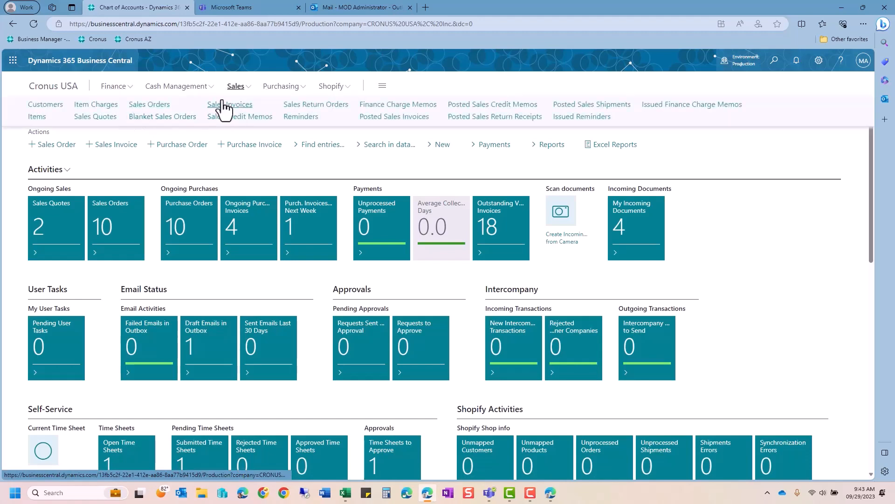
pyautogui.click(224, 106)
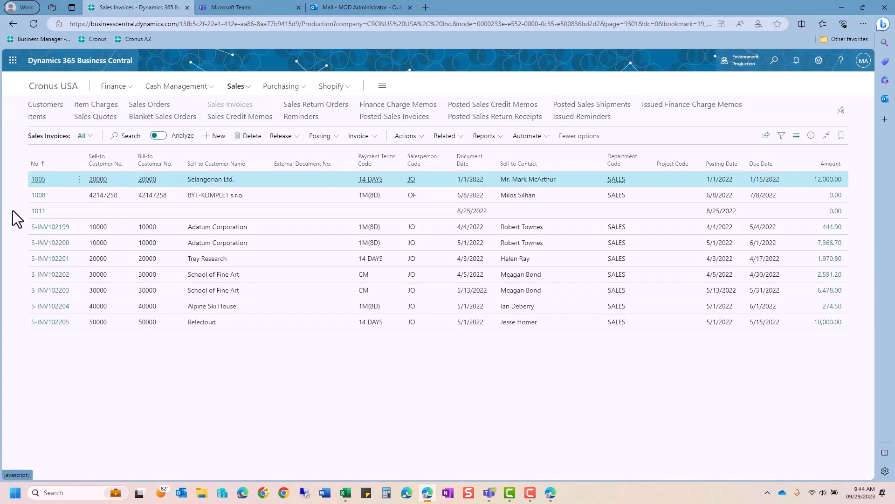
pyautogui.click(53, 242)
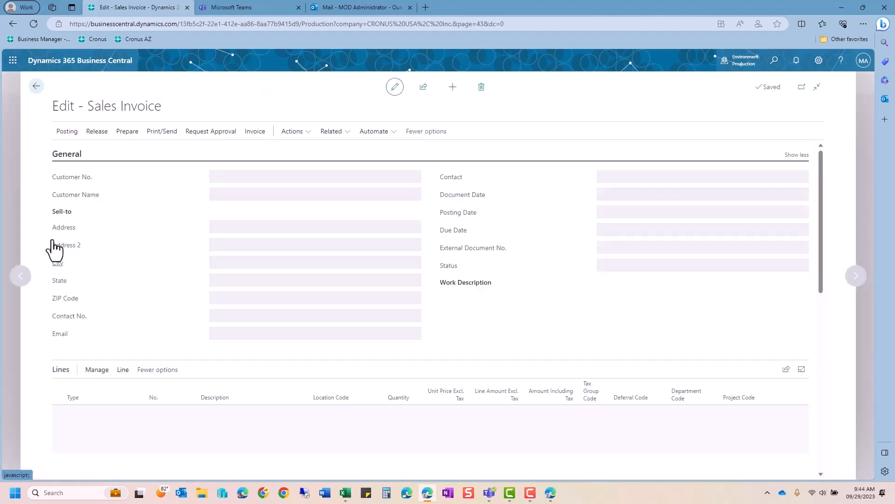
# Step: Preview the posting of the Adatum Corporation invoice, review the error messages and return to the invoice
pyautogui.click(72, 135)
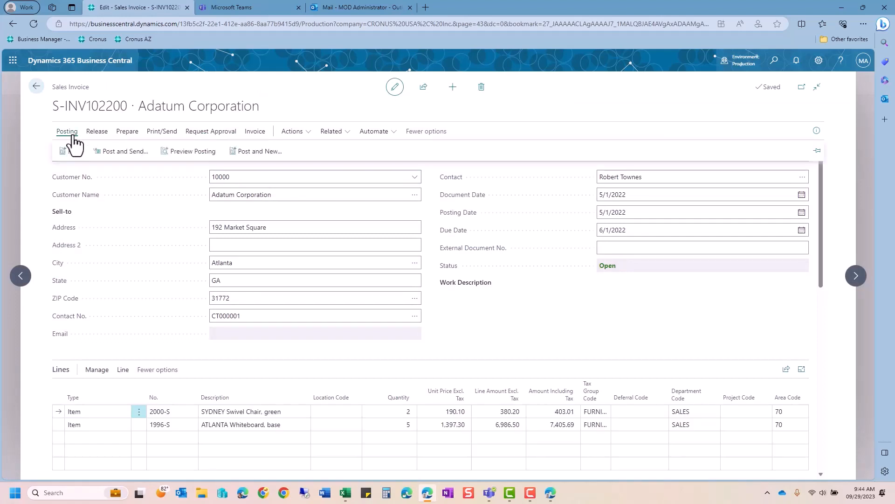
pyautogui.click(189, 152)
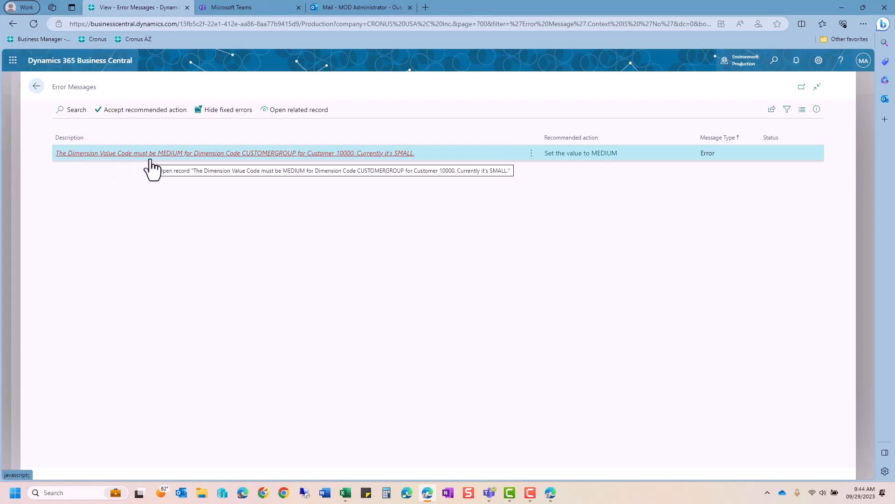
pyautogui.click(36, 86)
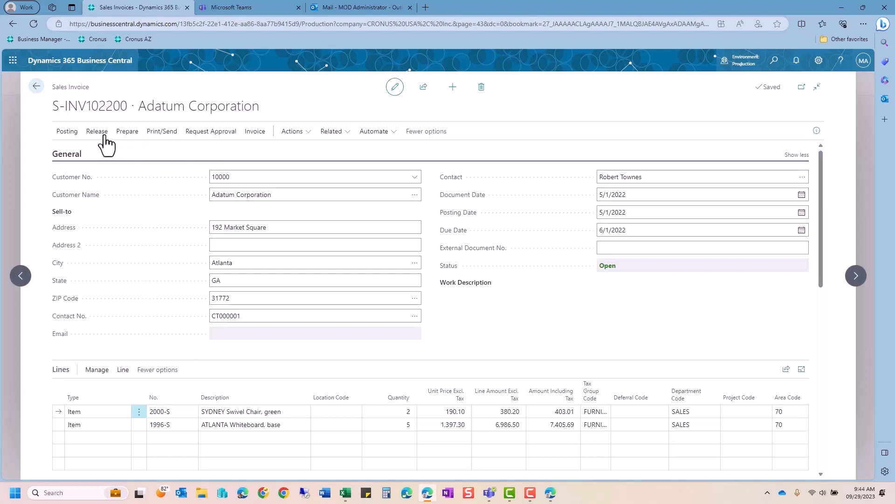
# Step: Inspect the CUSTOMERGROUP value in the invoice's dimensions, then close the invoice and return to the role center
pyautogui.click(254, 134)
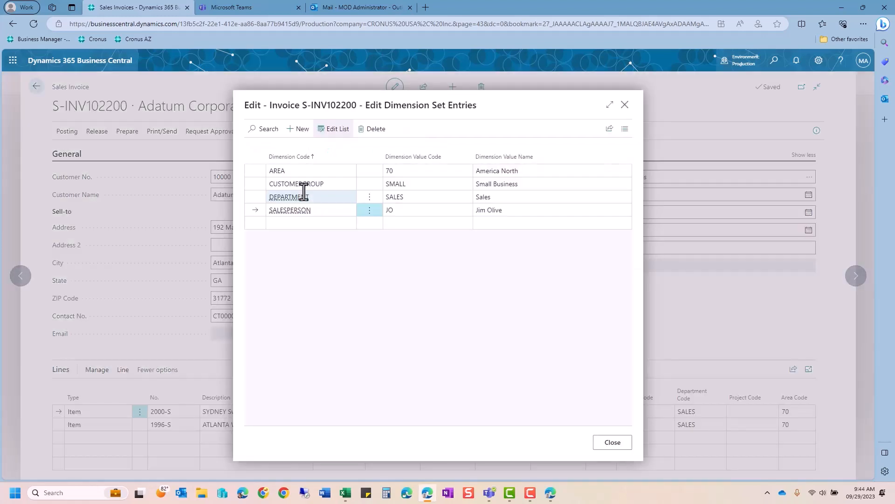
pyautogui.click(424, 183)
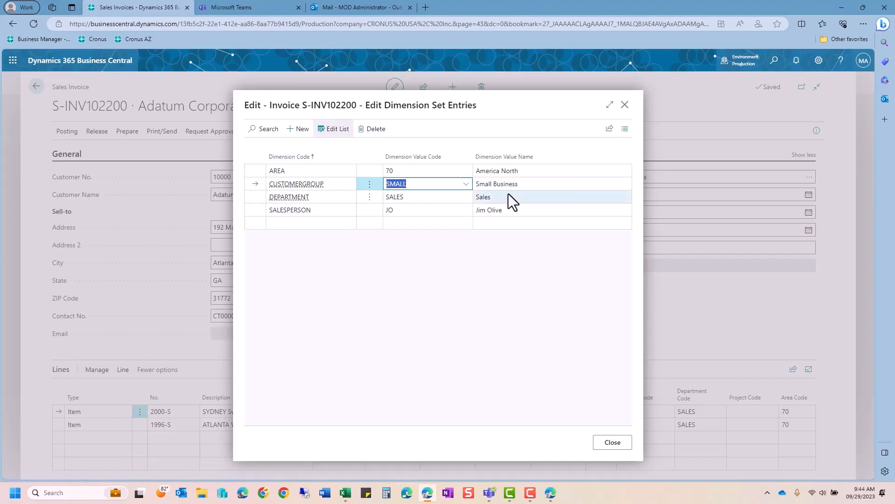
pyautogui.press('Escape')
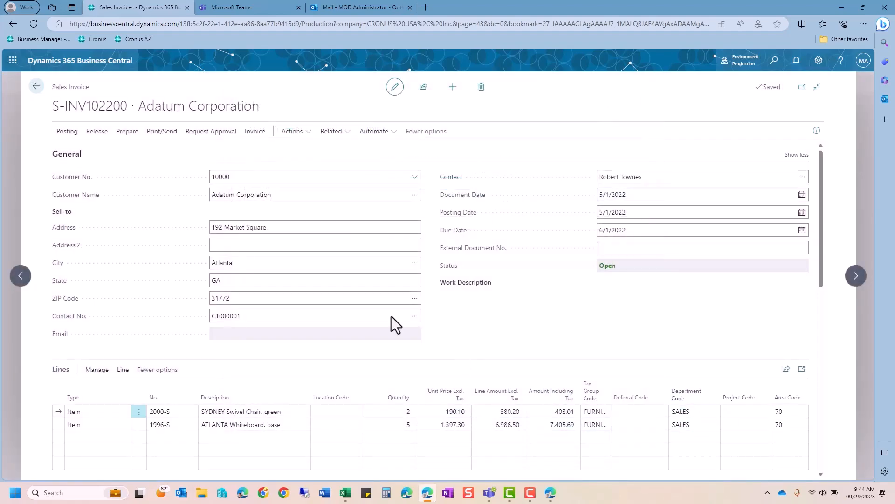
pyautogui.click(37, 87)
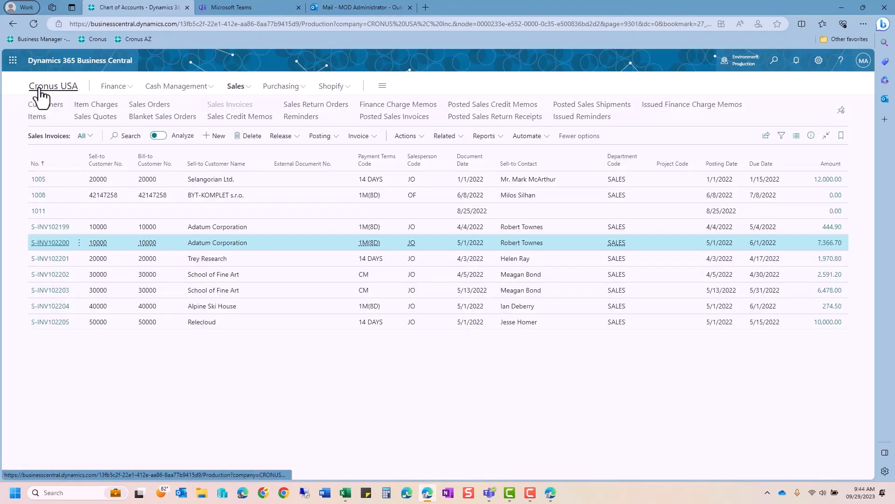
pyautogui.click(42, 93)
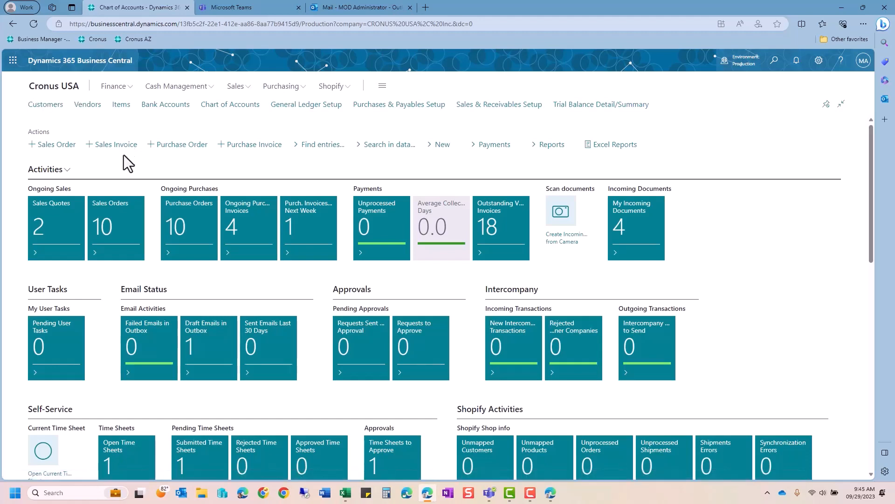
# Step: Open the DEFAULT batch from the Finance area's General Journals list
pyautogui.click(117, 94)
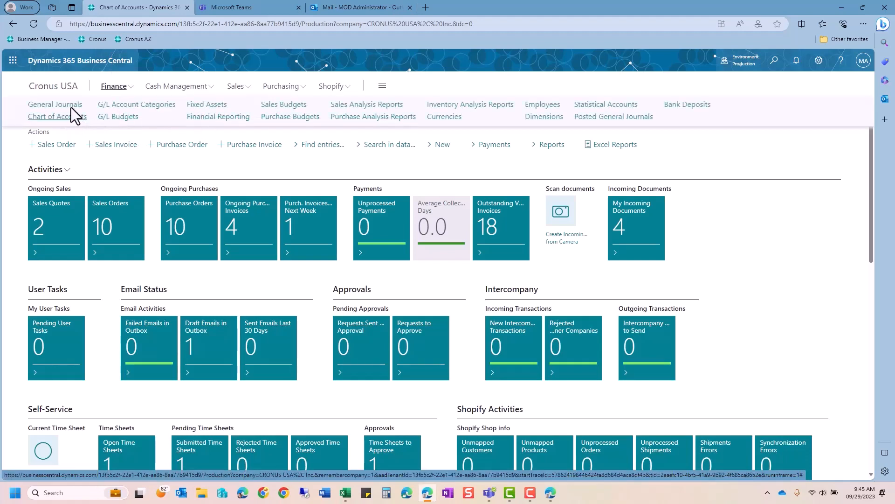
pyautogui.click(71, 106)
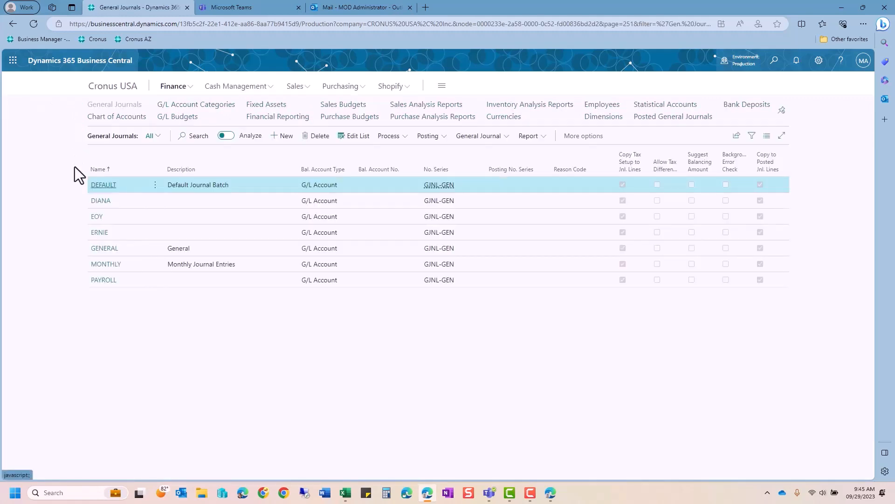
pyautogui.click(96, 186)
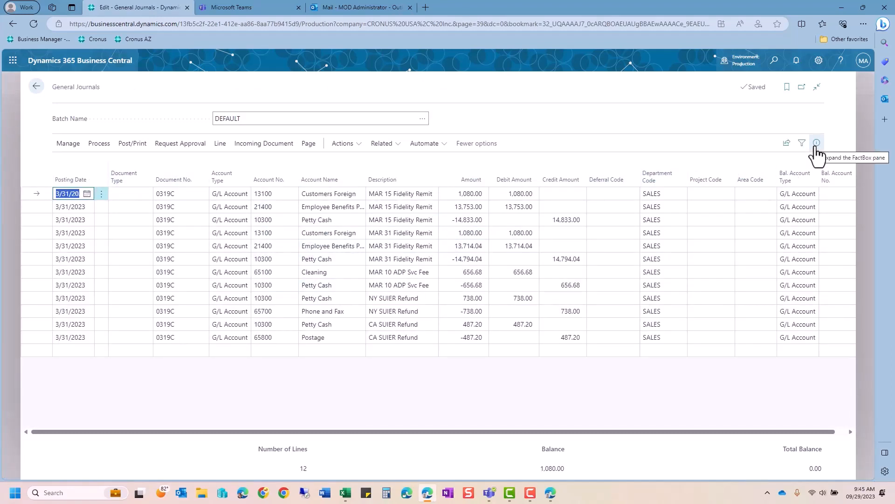
# Step: Look through the incoming documents that can be linked to the first journal line, then close the list without choosing one
pyautogui.click(273, 146)
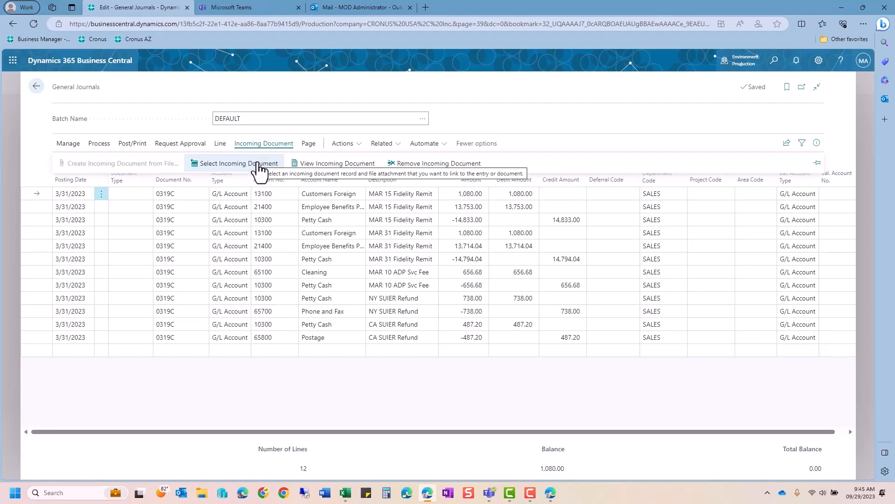
pyautogui.click(257, 163)
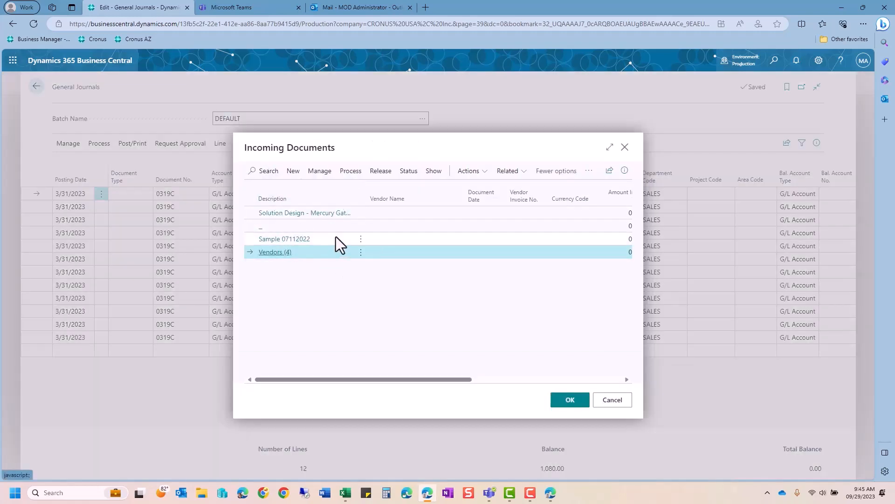
pyautogui.click(625, 147)
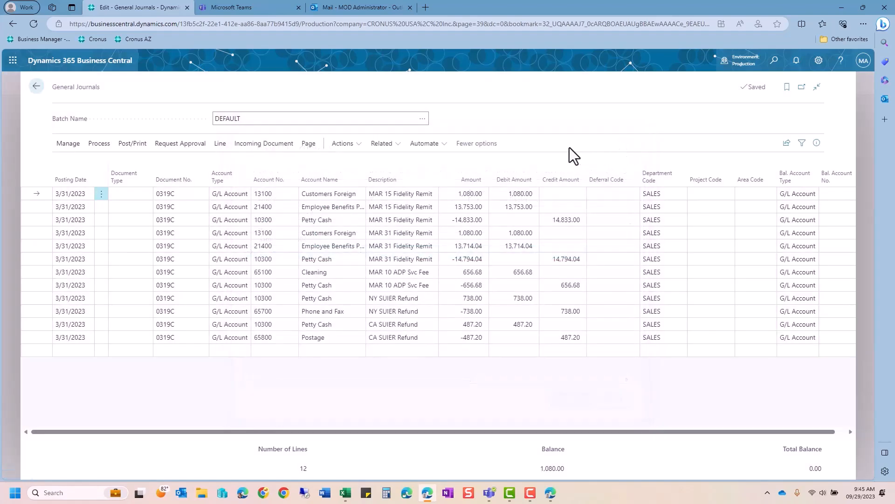
# Step: Show the FactBox pane and attach the Amazon.com order PDF to the first journal line's incoming document files
pyautogui.click(817, 143)
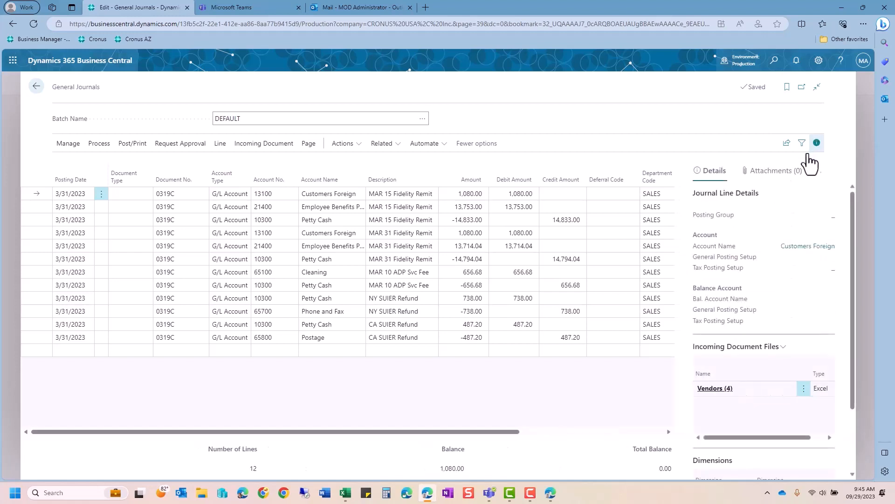
pyautogui.click(785, 352)
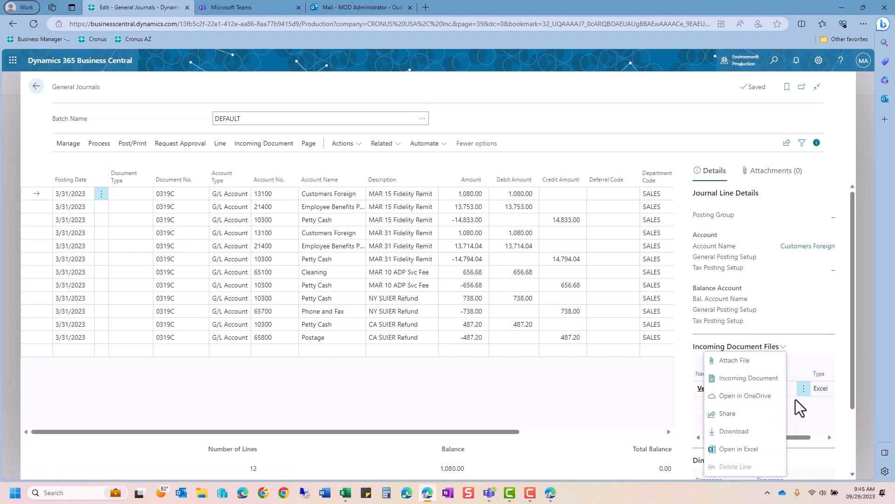
pyautogui.click(746, 363)
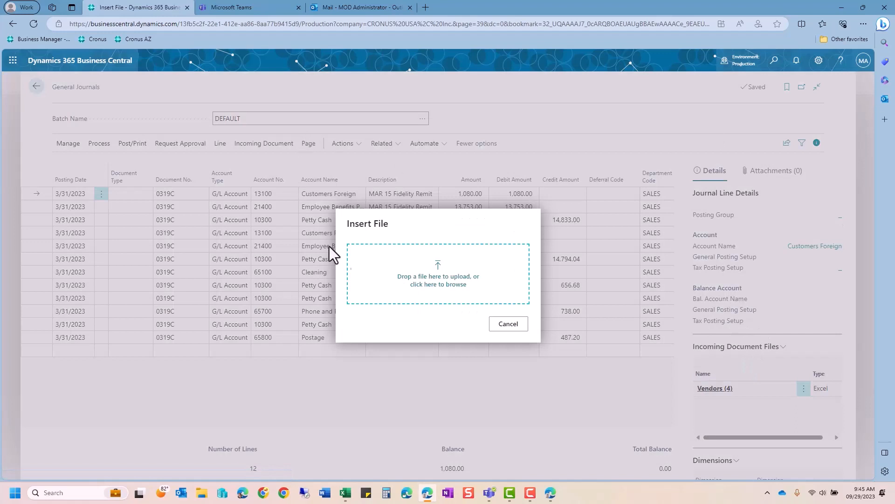
pyautogui.click(438, 287)
pyautogui.moveTo(673, 142); pyautogui.dragTo(505, 261)
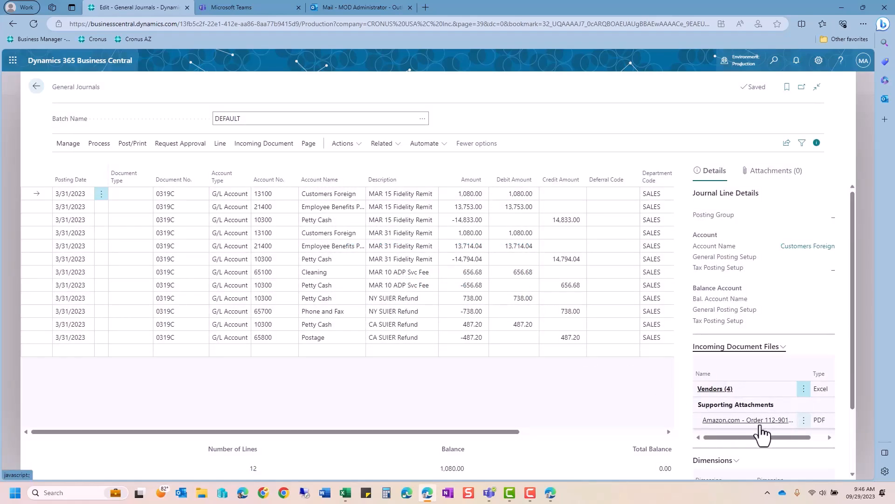
# Step: View the journal line's links and notes, then close the journal and return to the role center
pyautogui.click(760, 172)
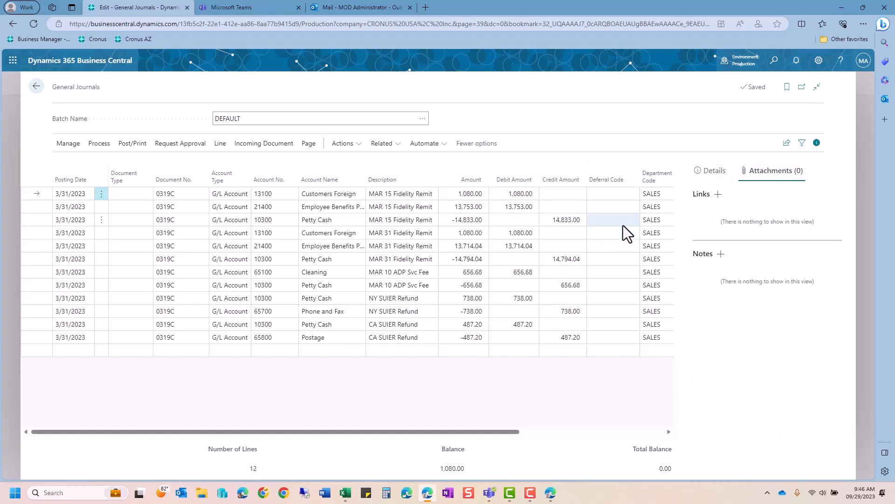
pyautogui.click(35, 88)
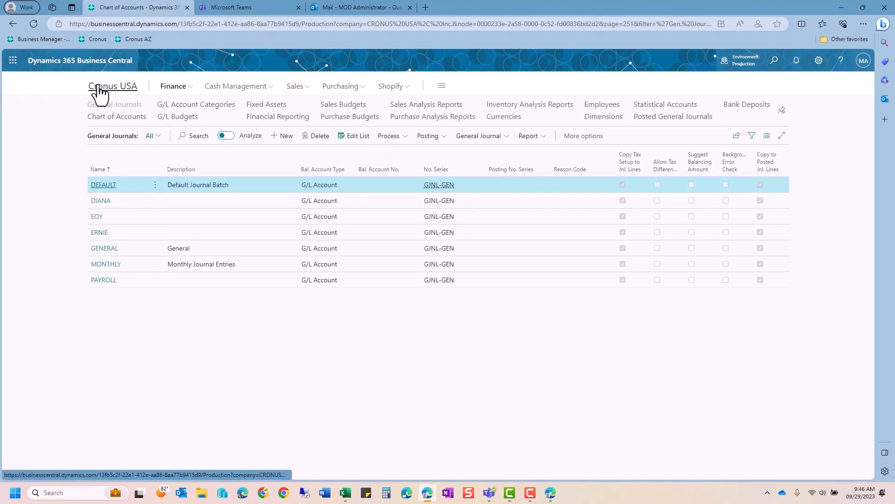
pyautogui.click(100, 89)
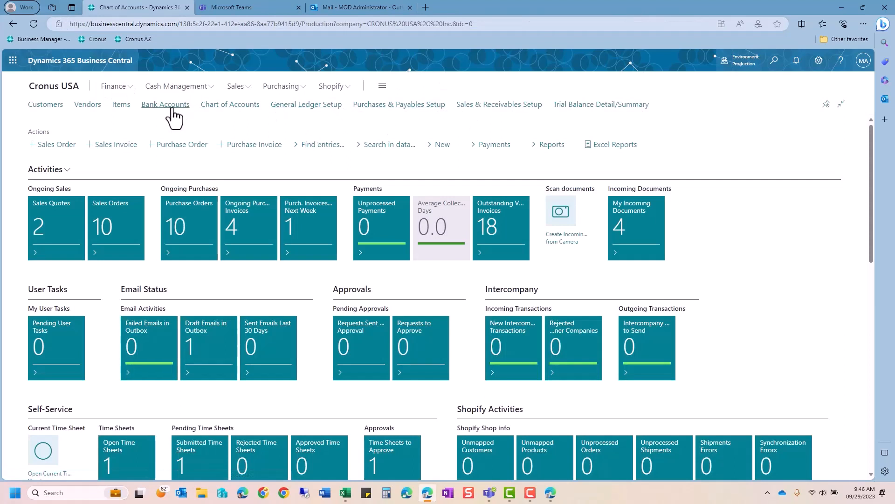
# Step: Open purchase invoice 1011 for Fabrikam, Inc. from the Purchase Invoices list and show its attachments in the FactBox pane
pyautogui.click(287, 88)
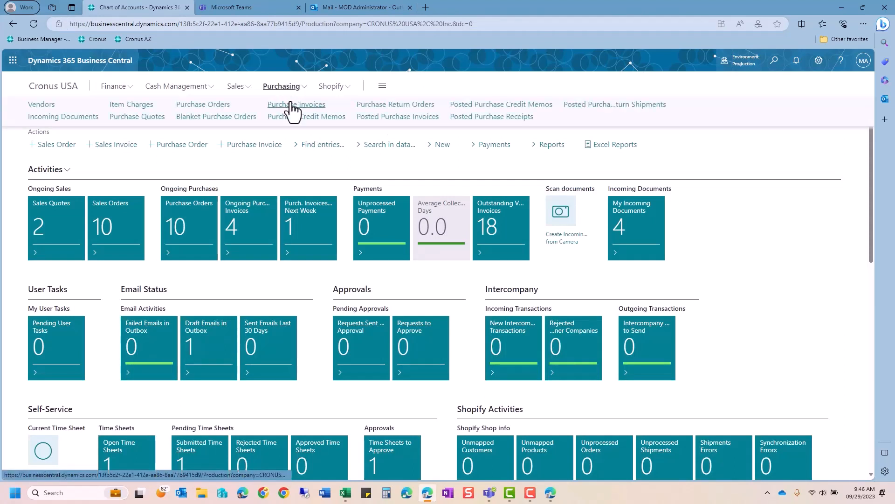
pyautogui.click(292, 105)
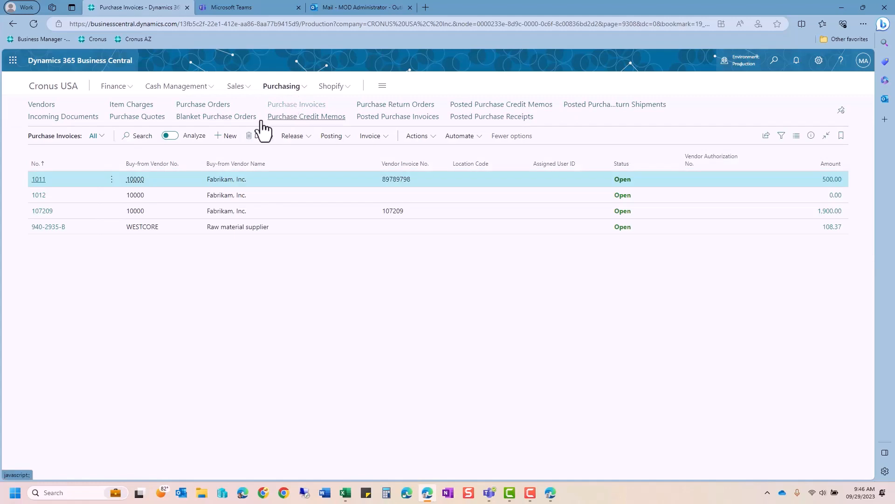
pyautogui.click(38, 181)
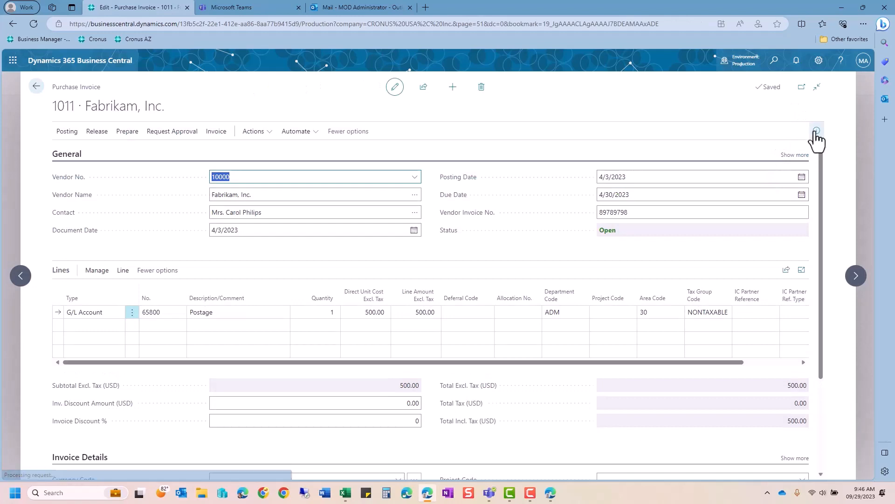
pyautogui.click(816, 131)
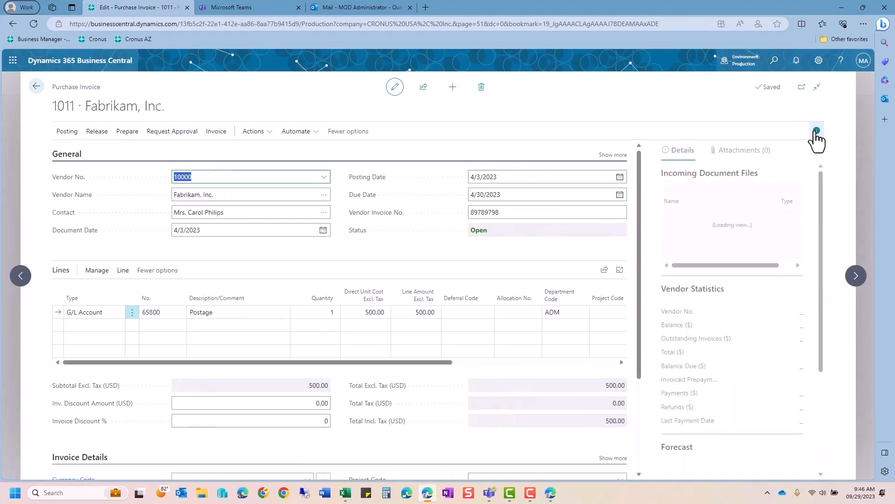
pyautogui.click(742, 175)
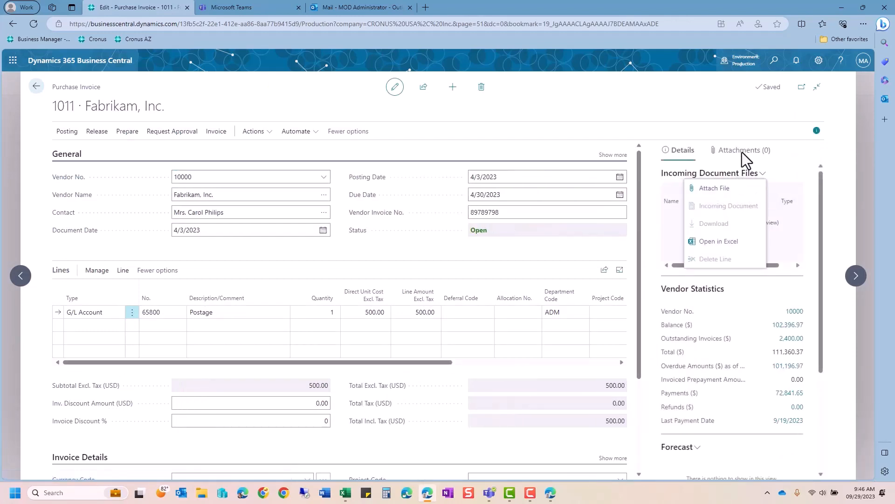
pyautogui.click(742, 152)
pyautogui.click(740, 152)
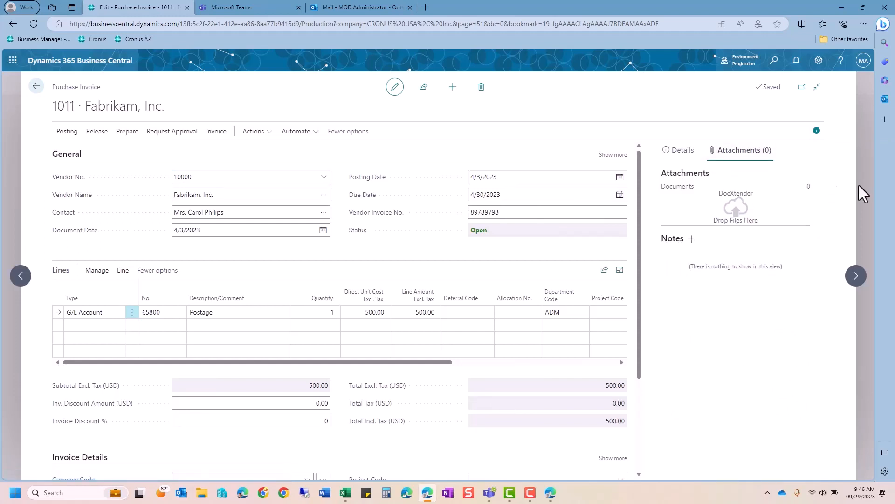
# Step: Attach the Amazon.com order PDF to the purchase invoice, then review the Attached Documents list and close it
pyautogui.moveTo(778, 89); pyautogui.dragTo(720, 160)
pyautogui.moveTo(734, 200); pyautogui.dragTo(736, 205)
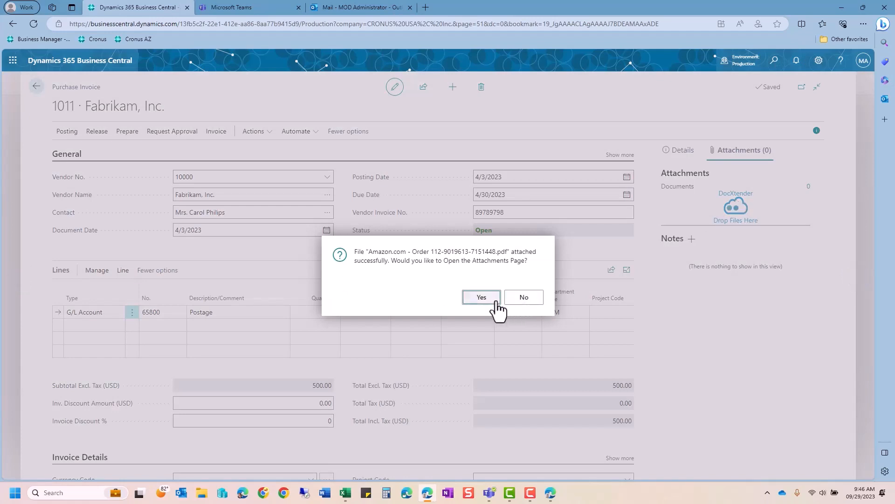
pyautogui.click(481, 297)
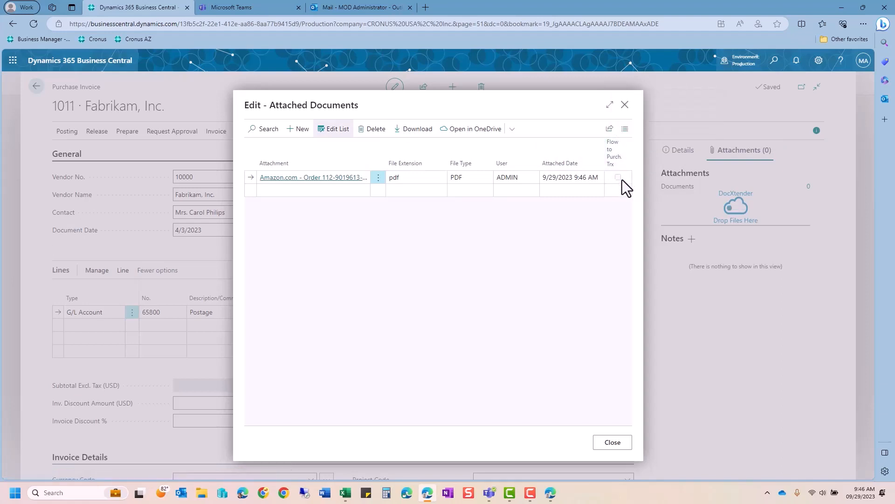
pyautogui.click(625, 105)
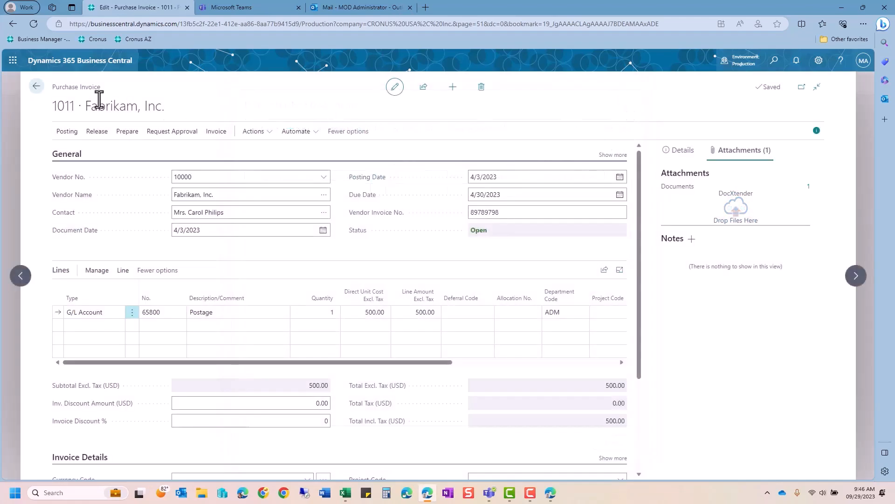
# Step: Close the purchase invoice, review the Print/Send and Posting options of the Sales Orders list, and return to the role center
pyautogui.click(36, 87)
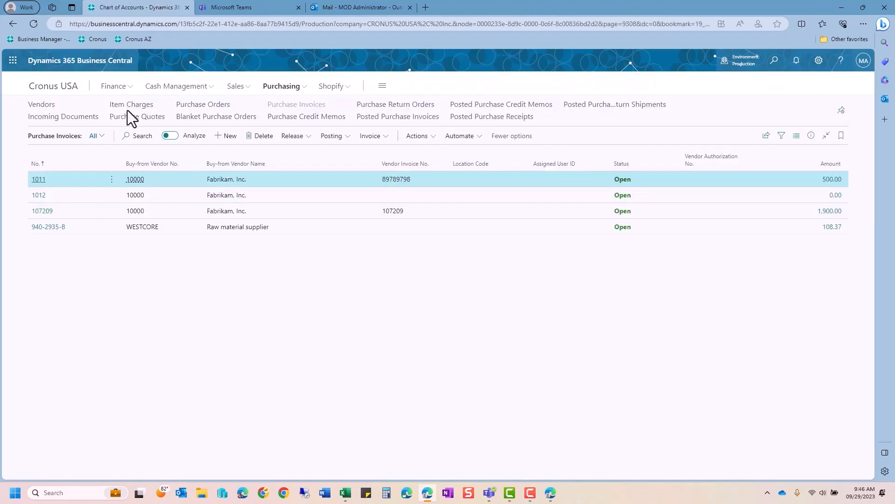
pyautogui.click(52, 87)
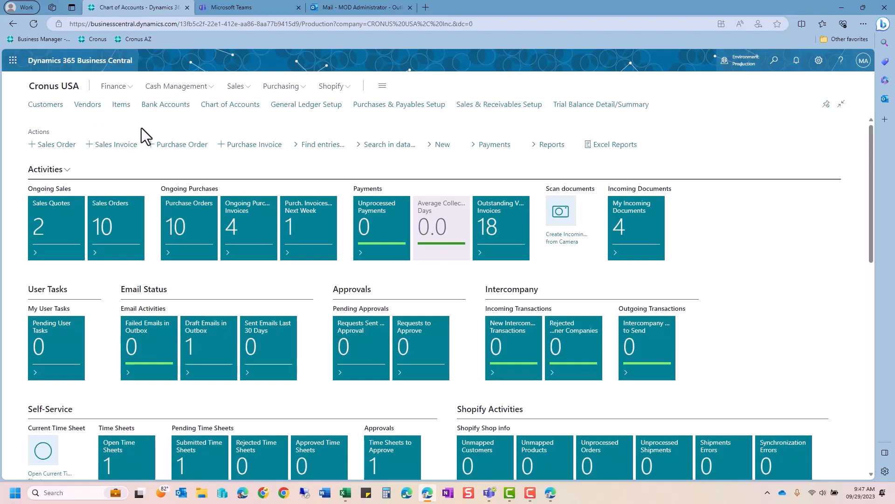
pyautogui.click(236, 88)
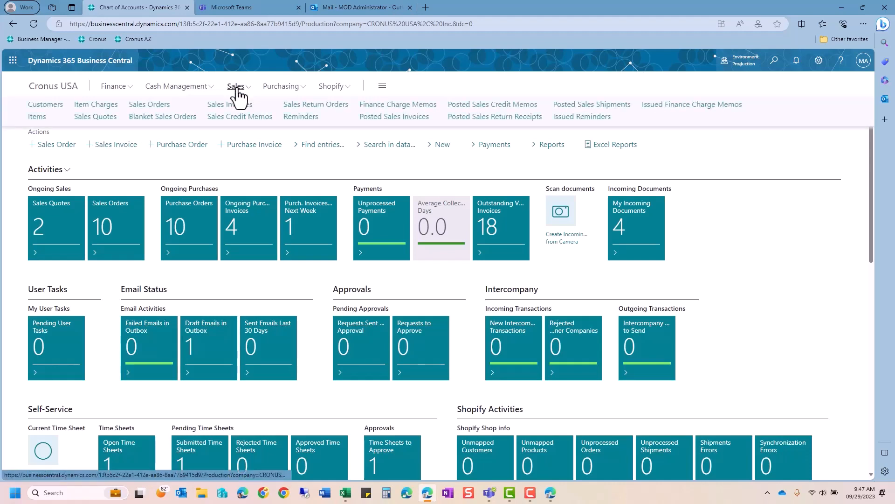
pyautogui.click(164, 106)
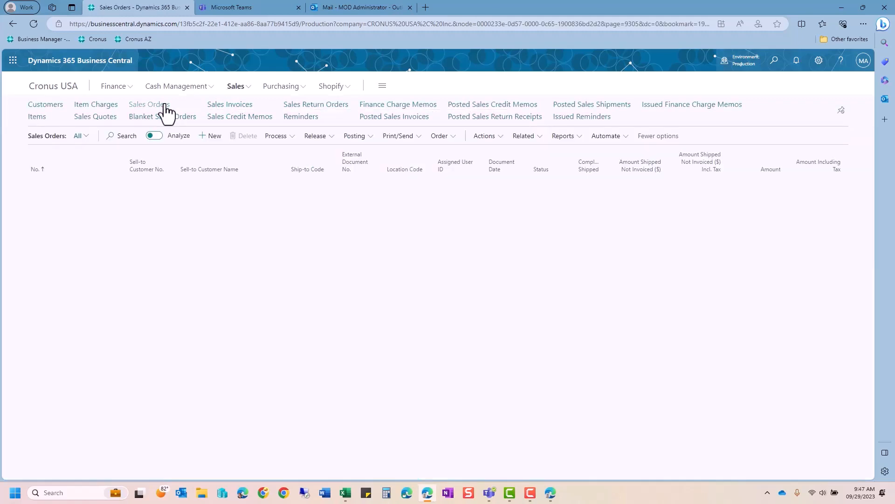
pyautogui.click(422, 146)
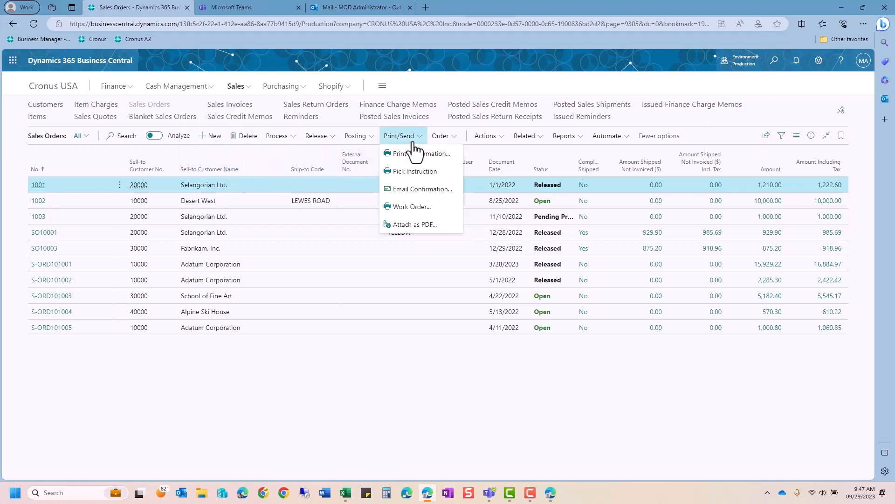
pyautogui.click(372, 137)
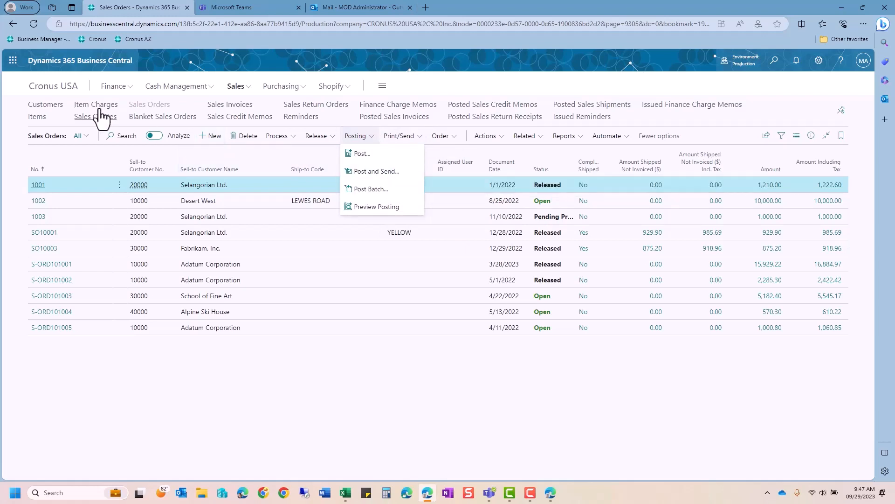
pyautogui.click(44, 91)
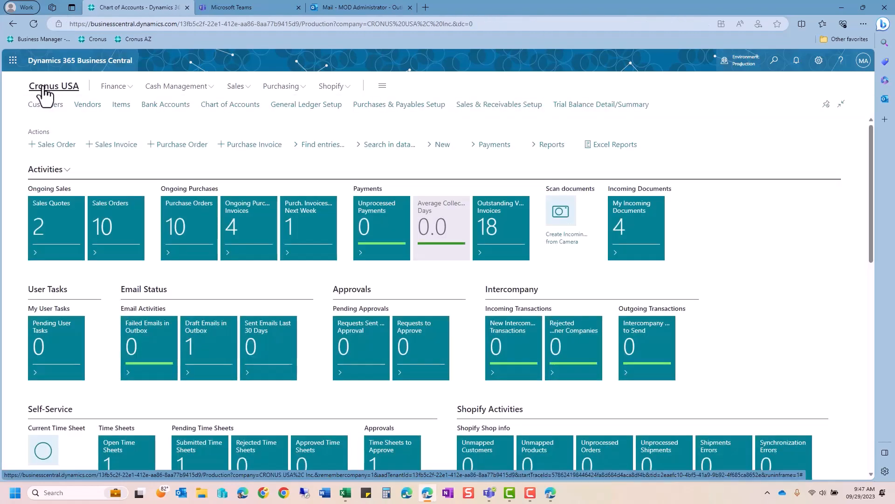